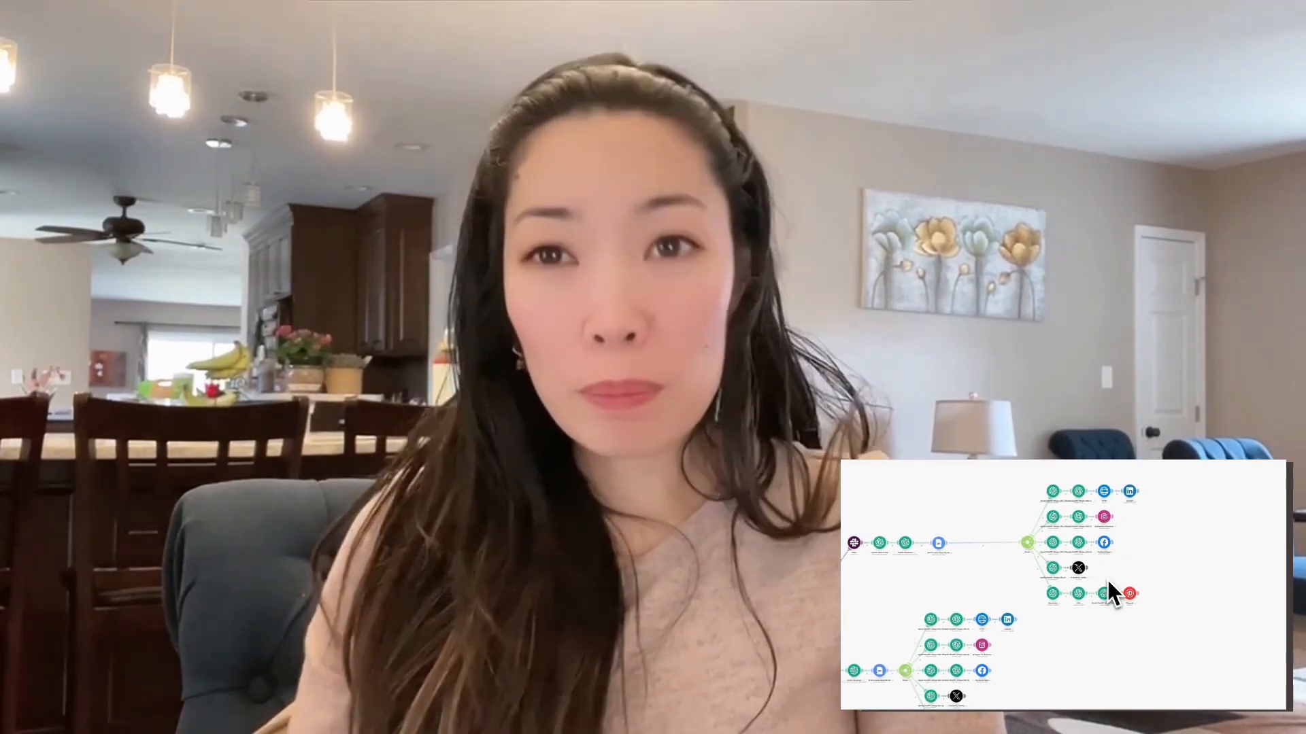
pyautogui.scroll(-2, 1123, 595)
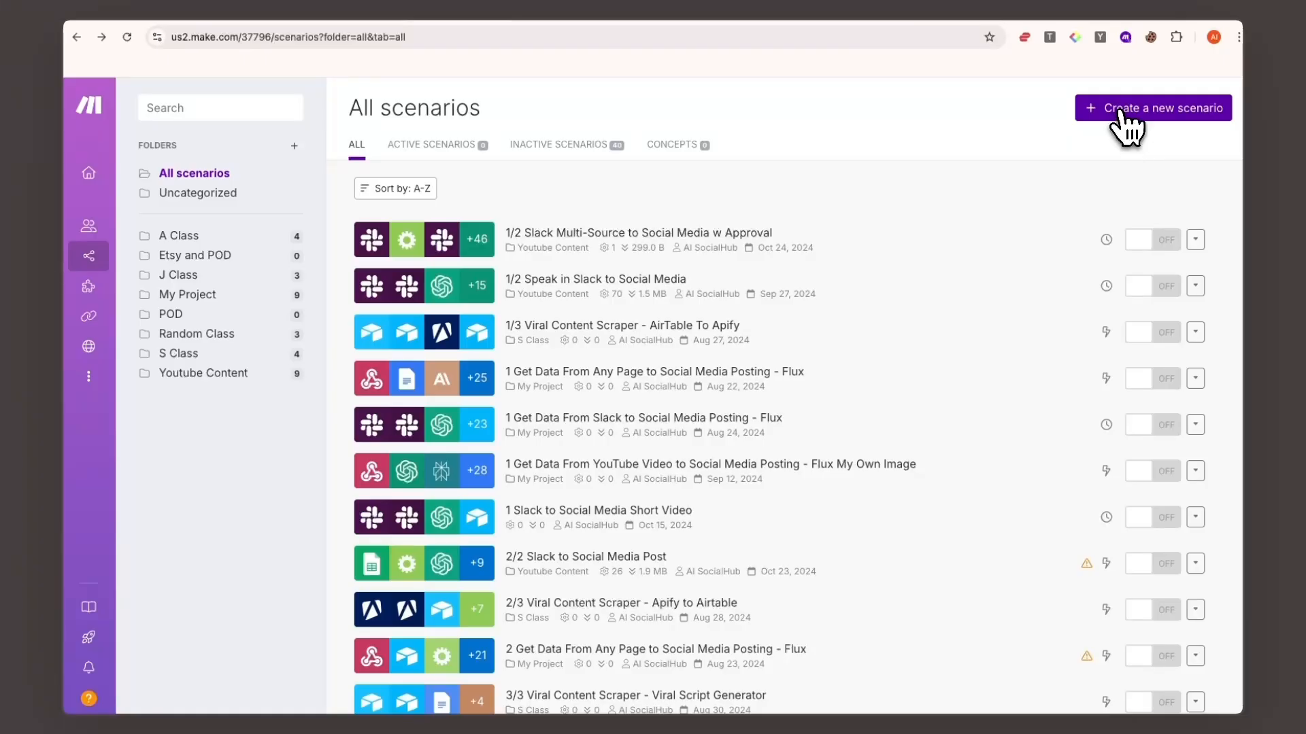
pyautogui.click(1121, 111)
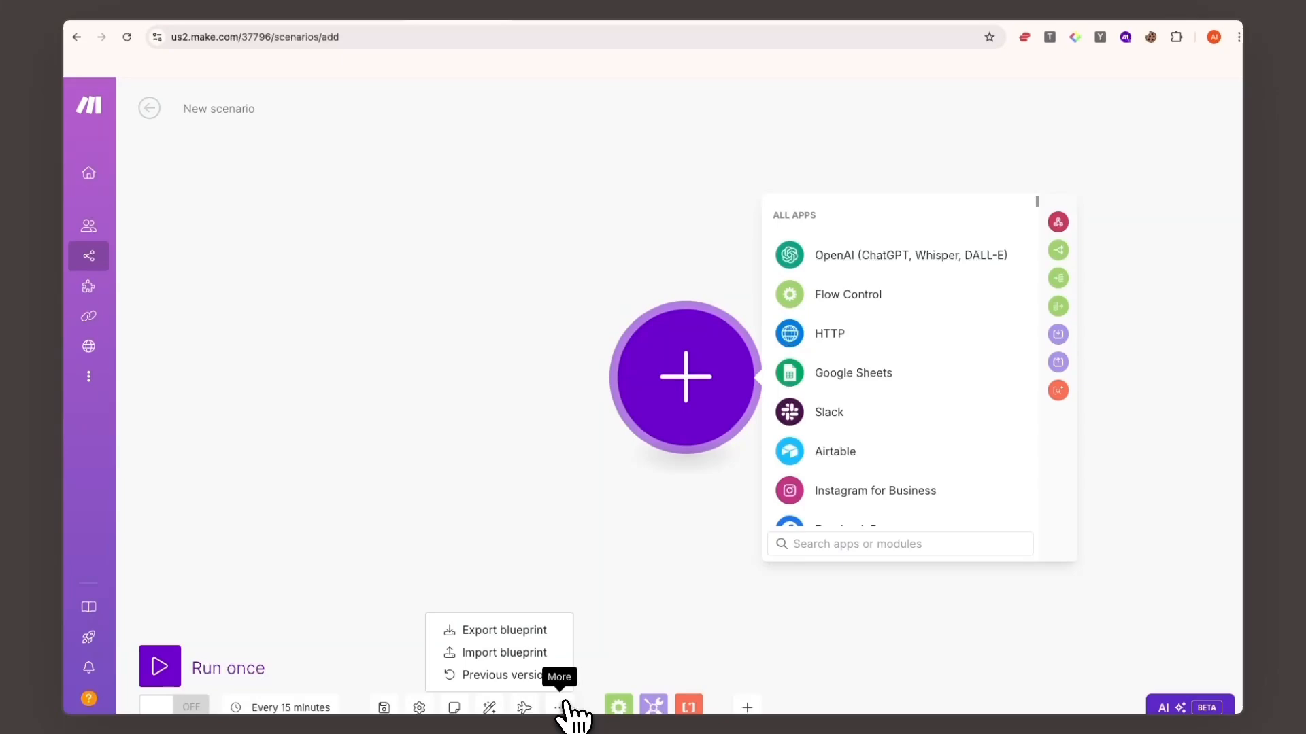
# - Open the blueprint import and choose the file Slack Multi Source to Social Media No Approval.json from Downloads
pyautogui.click(484, 653)
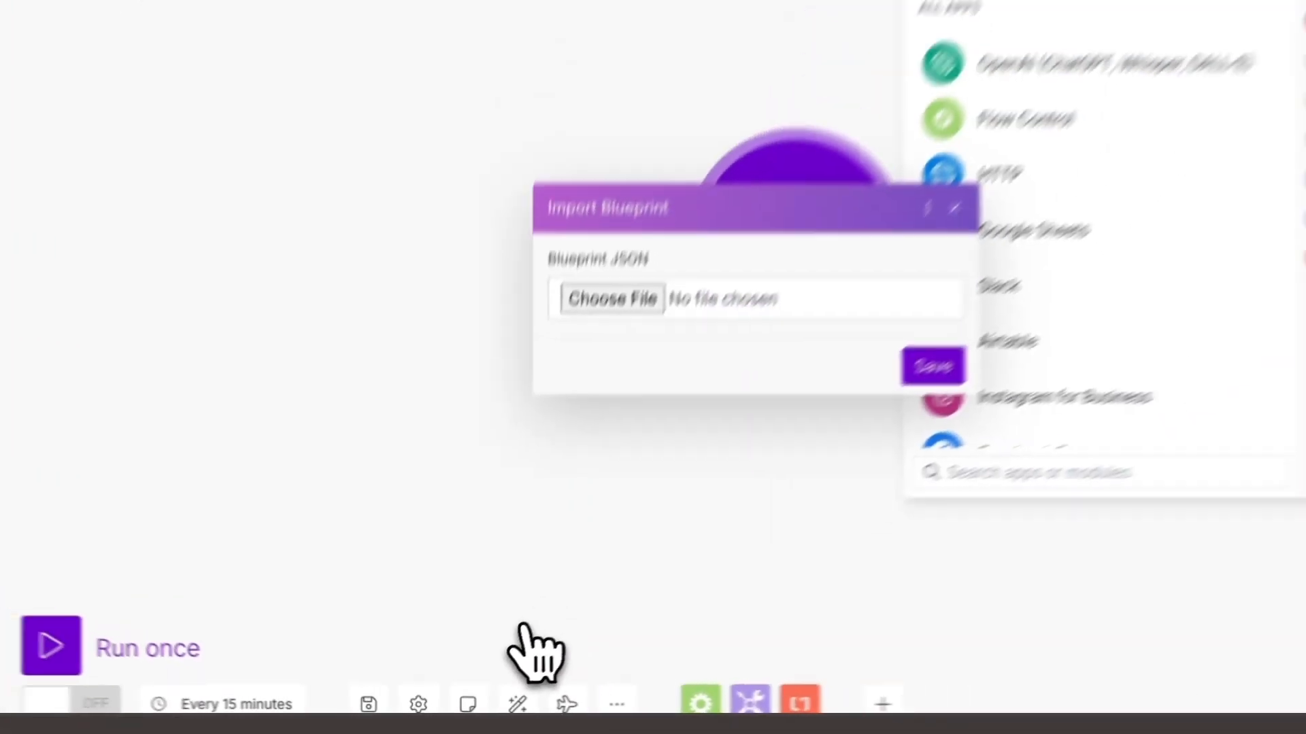
pyautogui.click(612, 299)
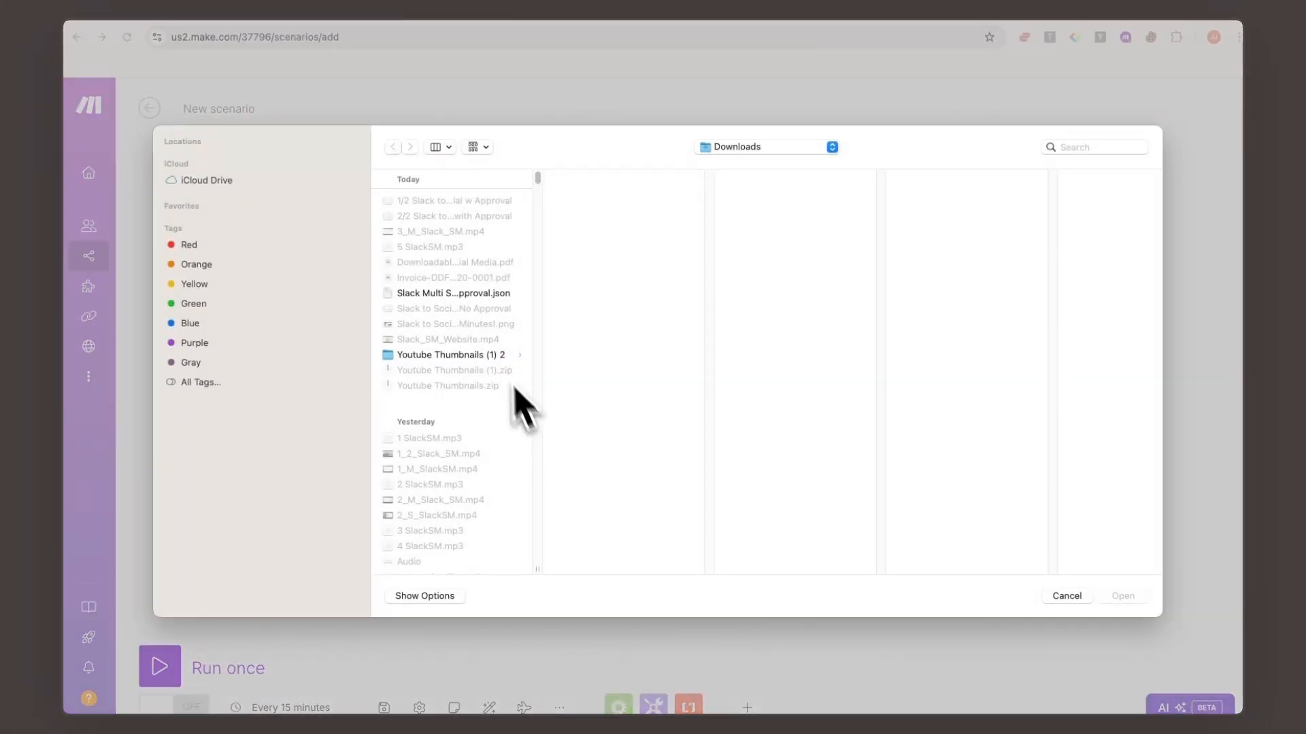
pyautogui.click(448, 294)
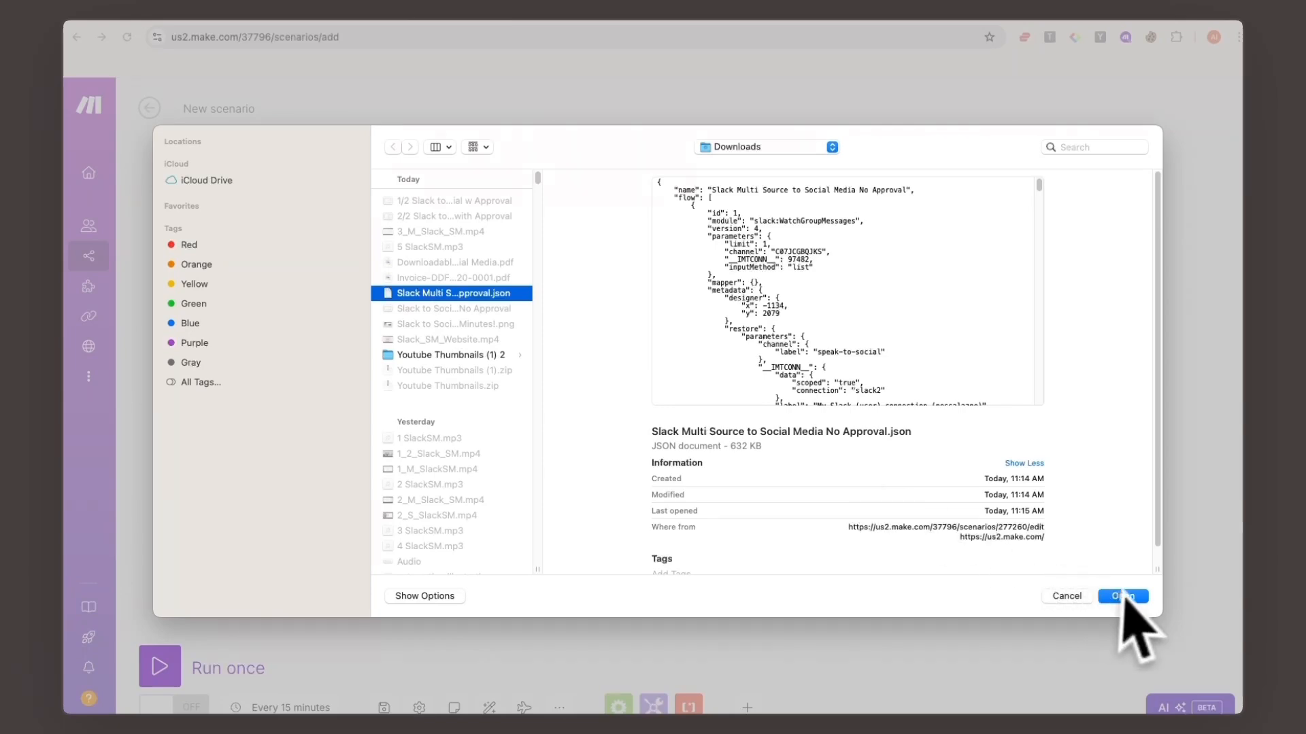
pyautogui.click(1123, 597)
# - Search the apps for slack and add its Watch Private Channel Messages trigger as the scenario's first module
pyautogui.click(780, 467)
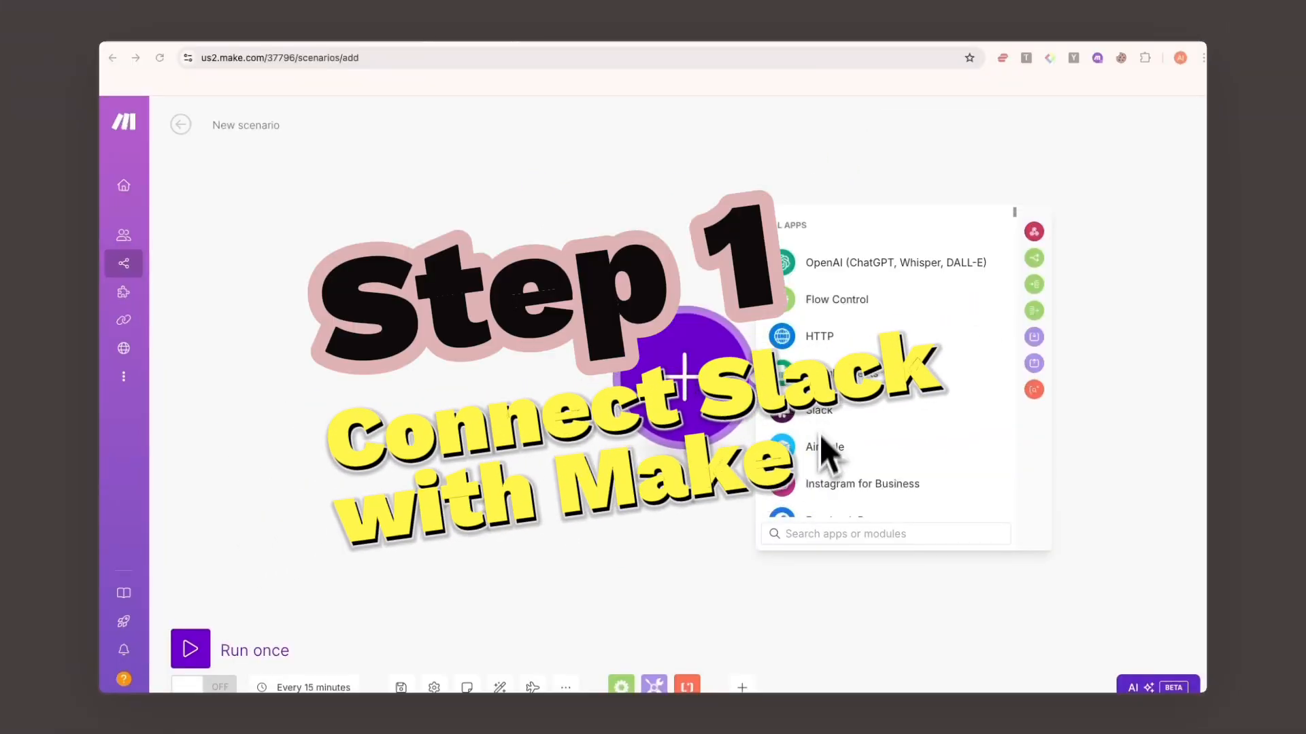
pyautogui.write('sla')
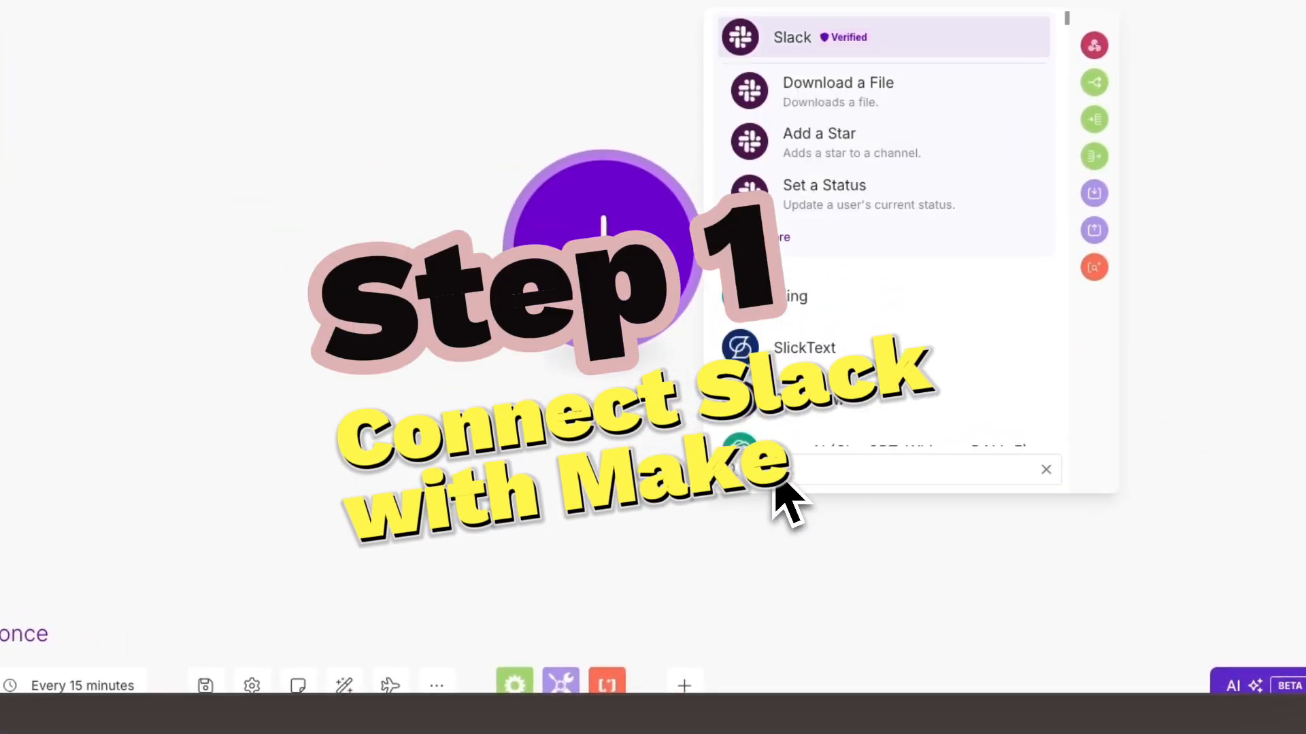
pyautogui.write('ck')
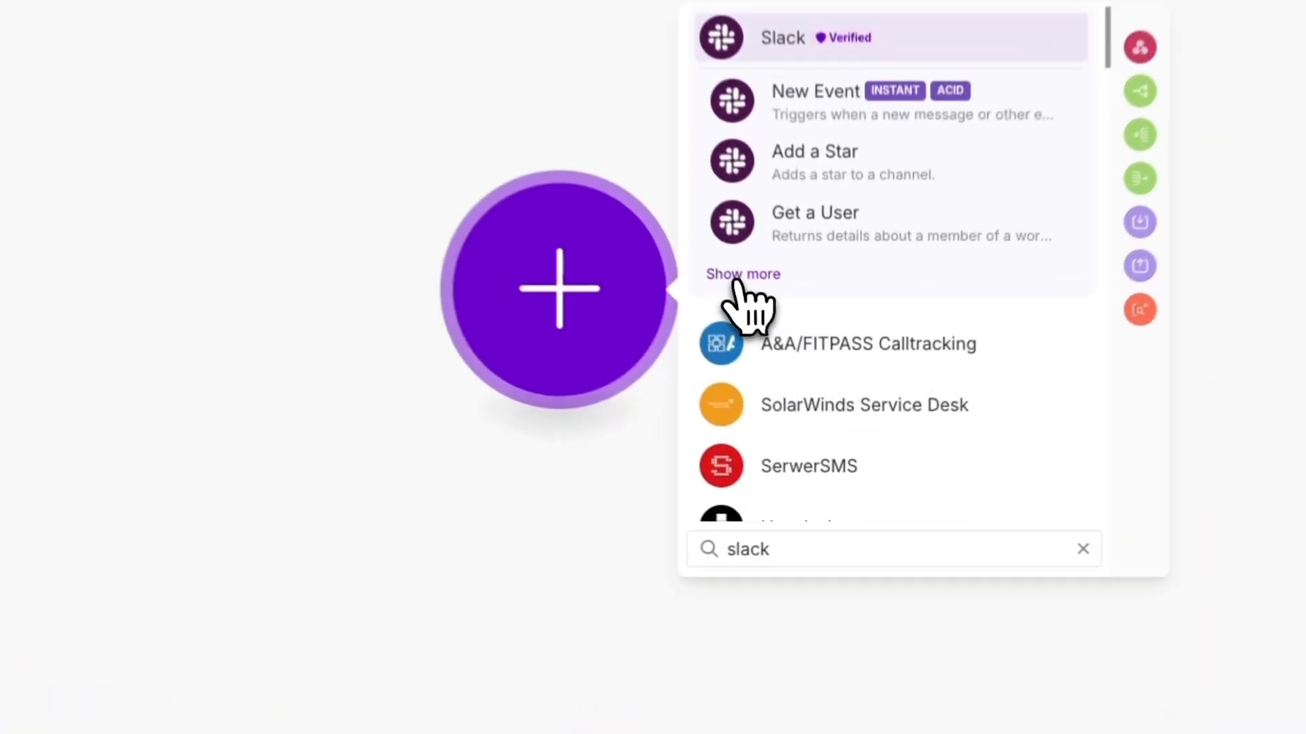
pyautogui.click(792, 369)
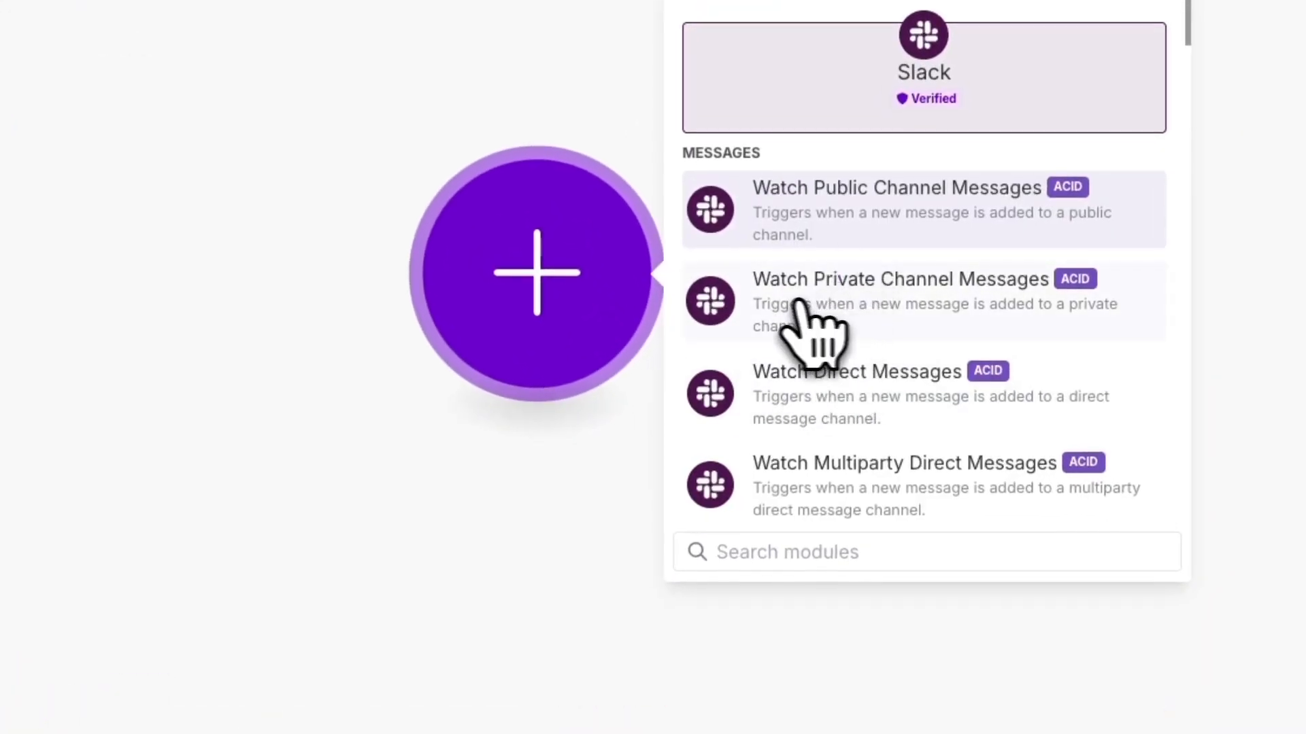
pyautogui.click(830, 333)
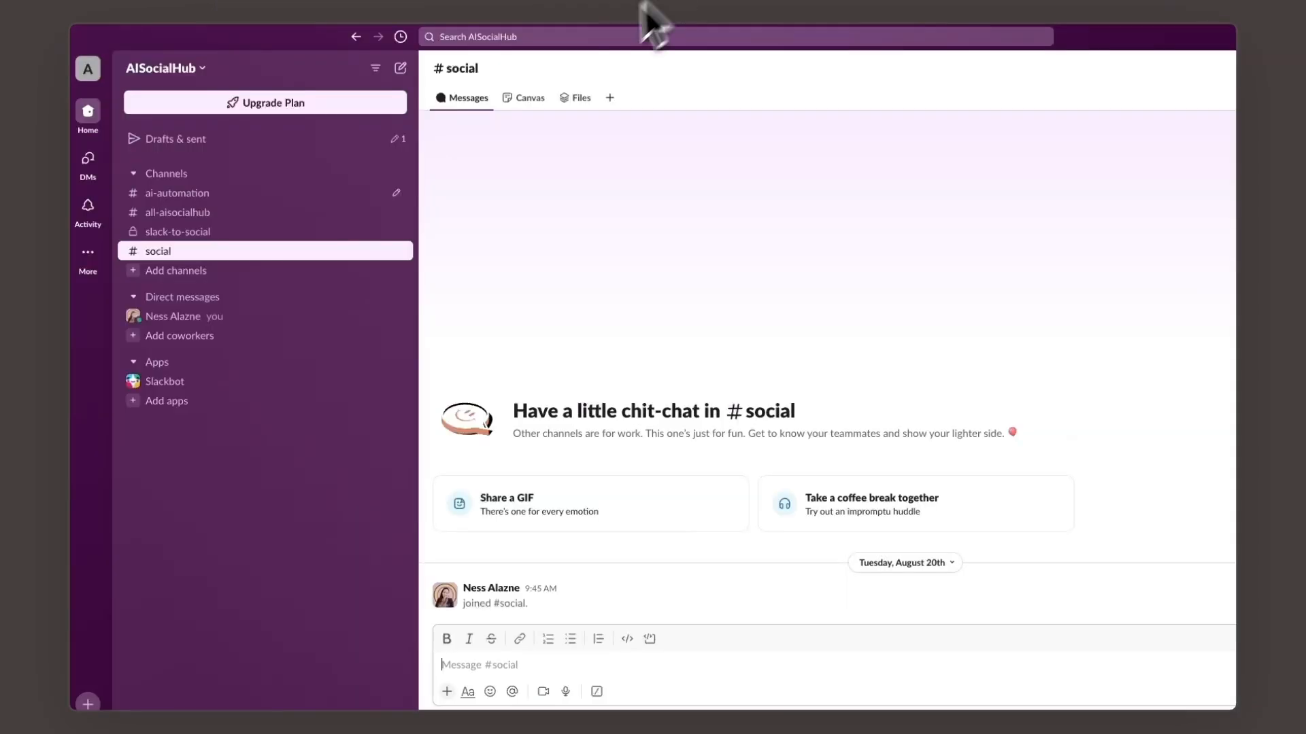
# - In Slack, change the social channel to a private channel and open the slack-to-social channel
pyautogui.rightClick(192, 260)
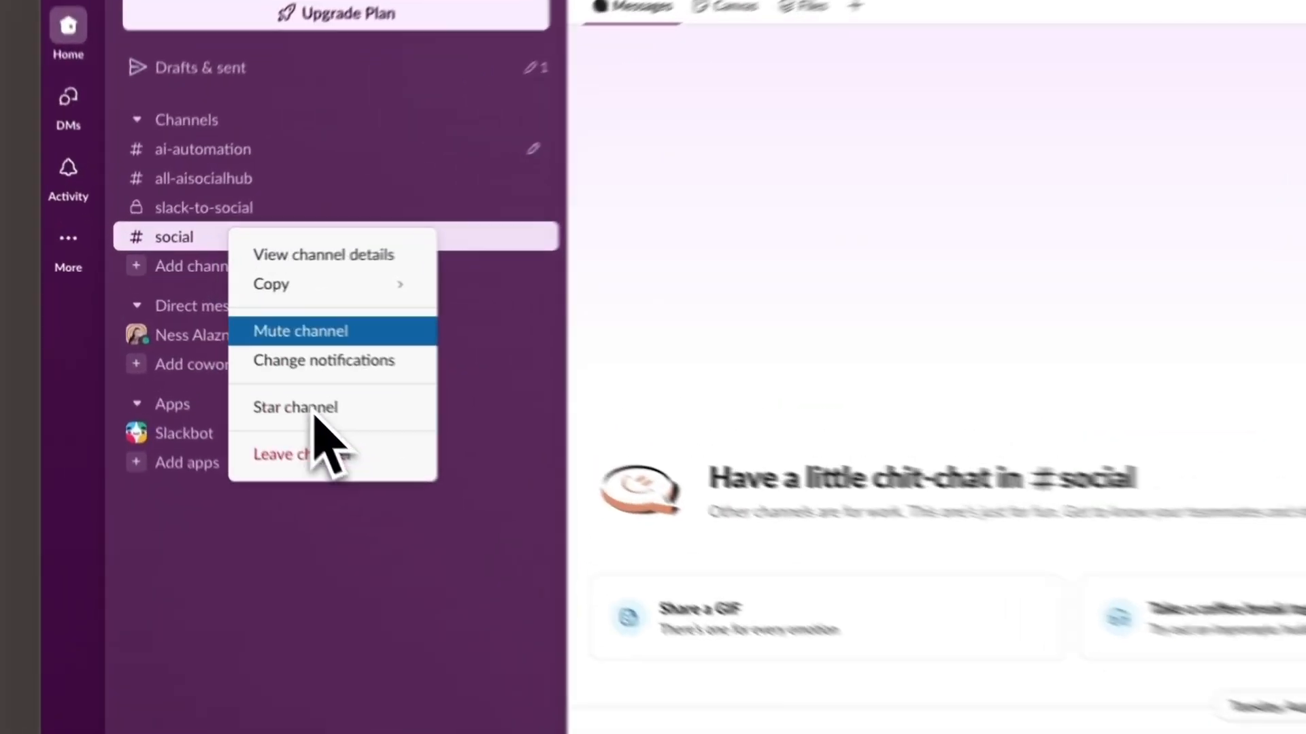
pyautogui.click(330, 256)
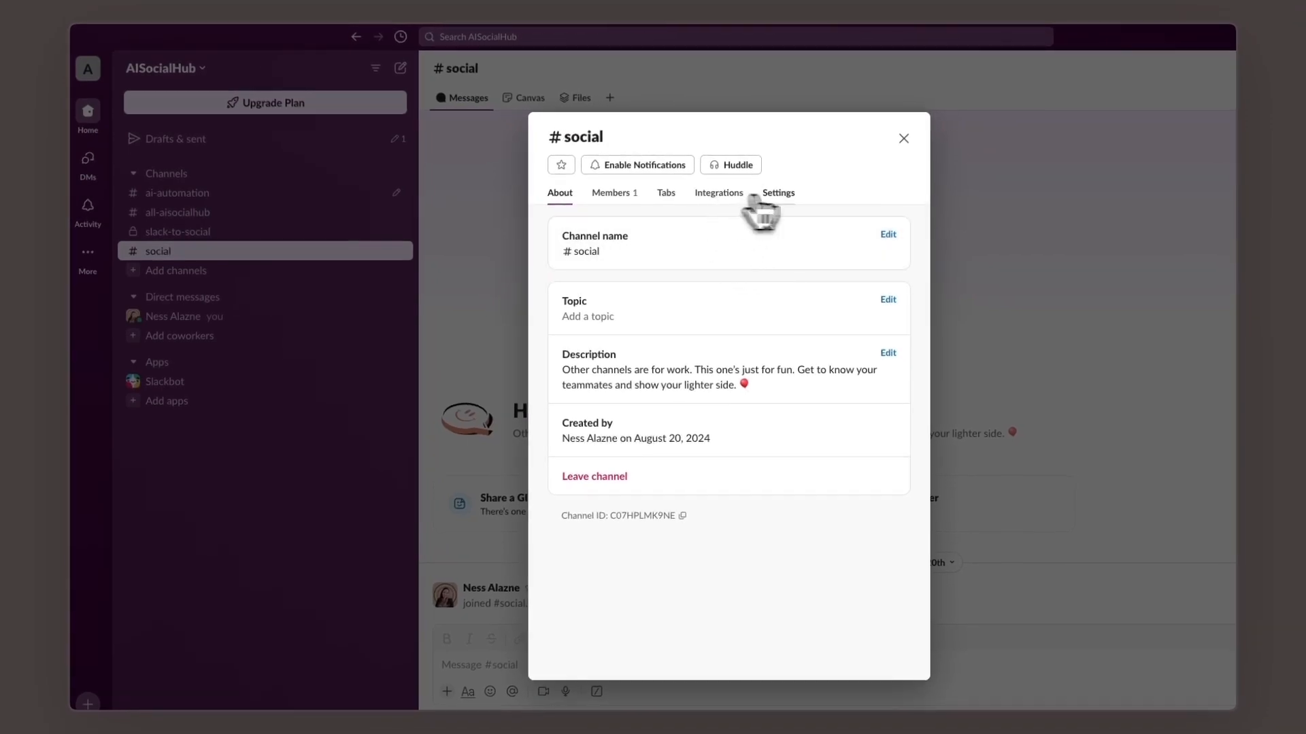
pyautogui.click(757, 197)
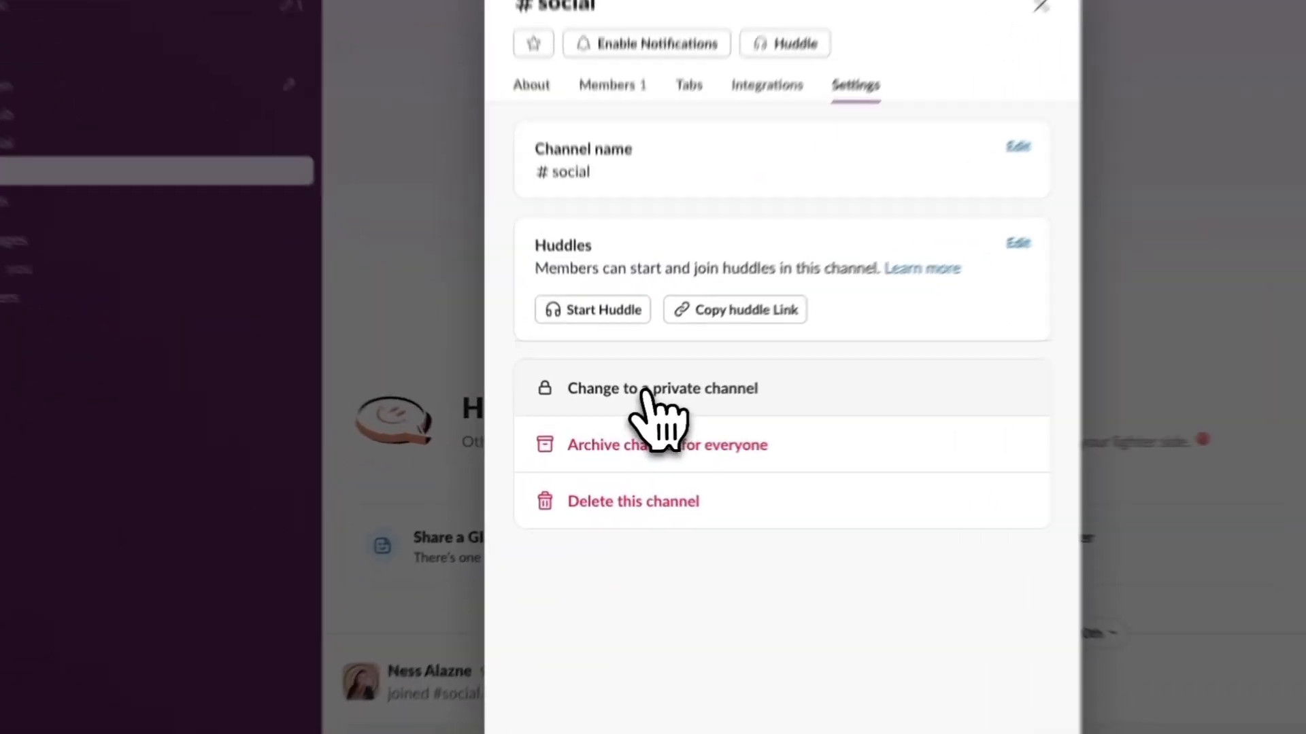
pyautogui.click(645, 393)
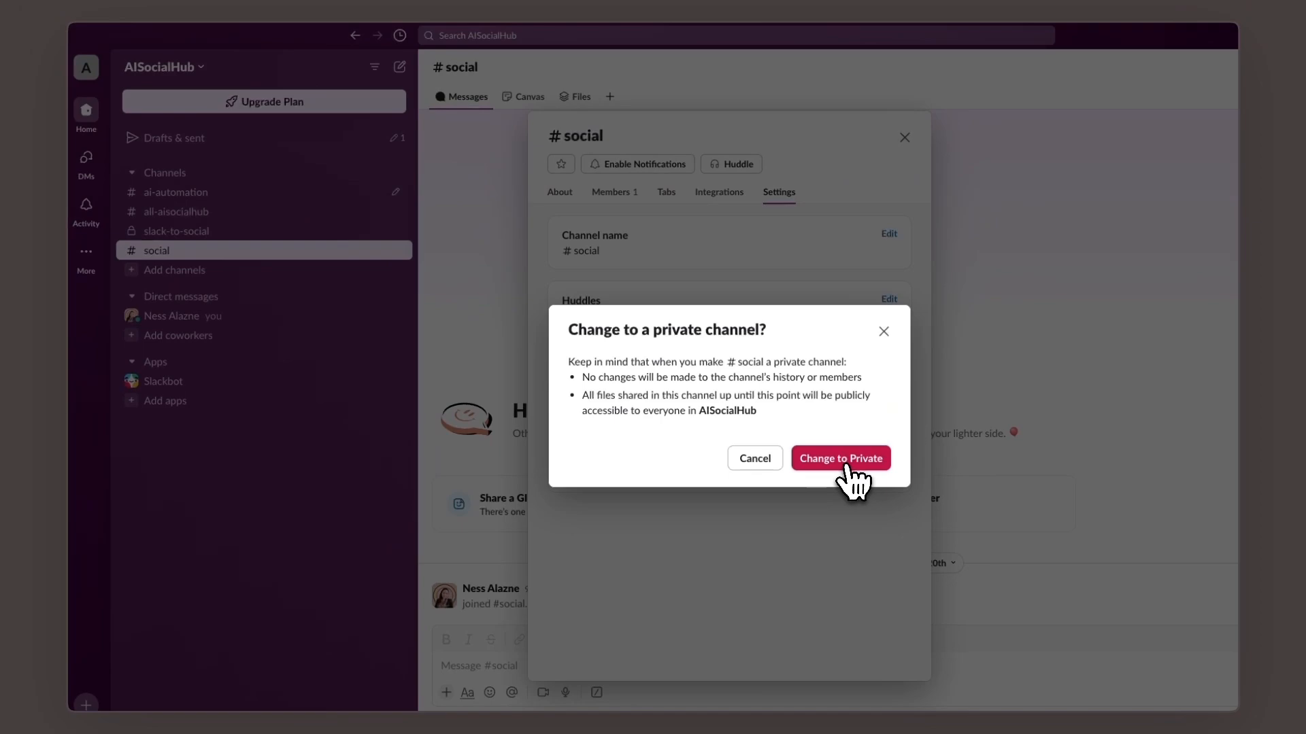
pyautogui.click(844, 459)
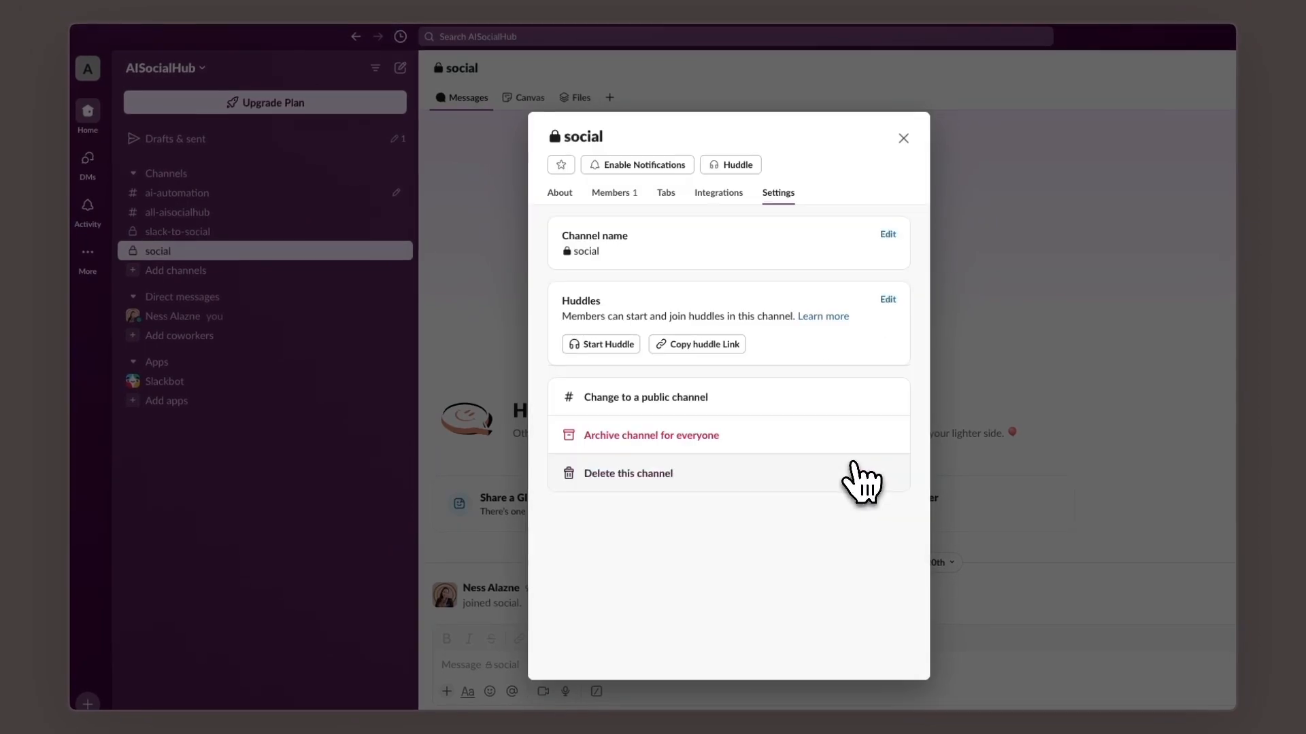
pyautogui.click(903, 138)
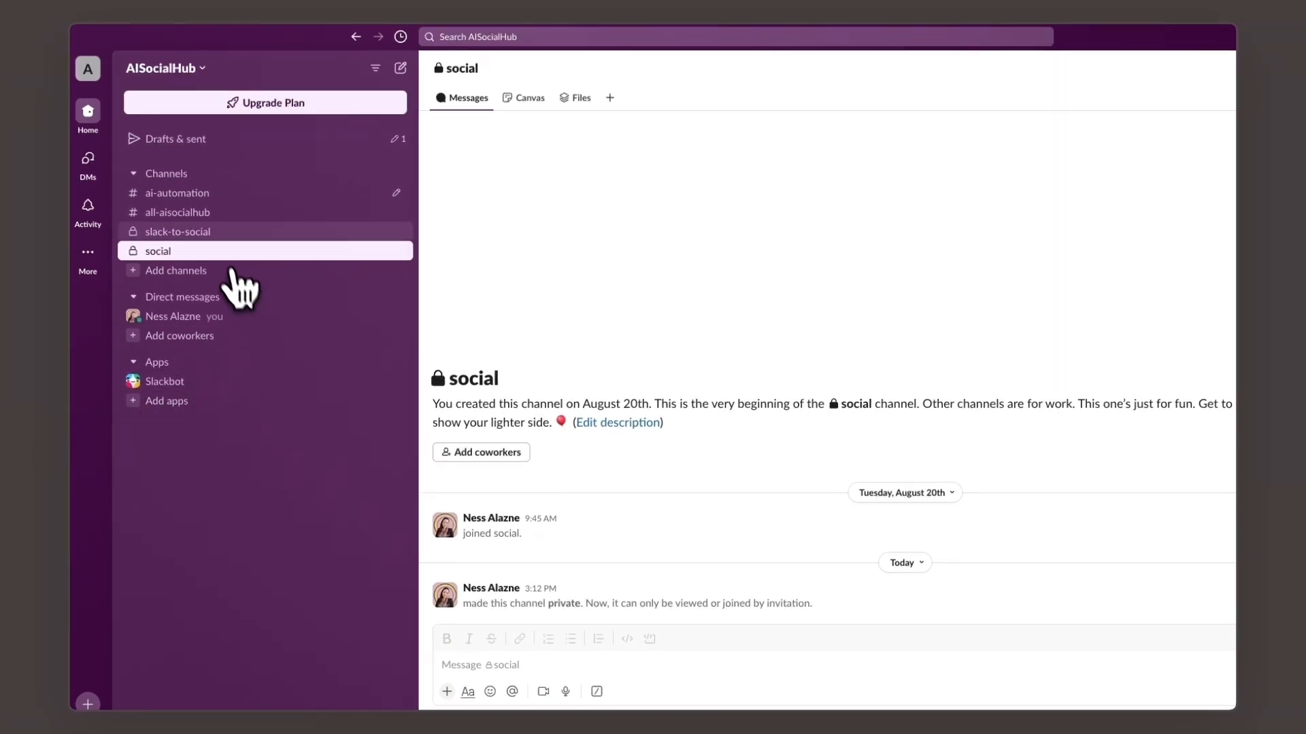
pyautogui.click(206, 234)
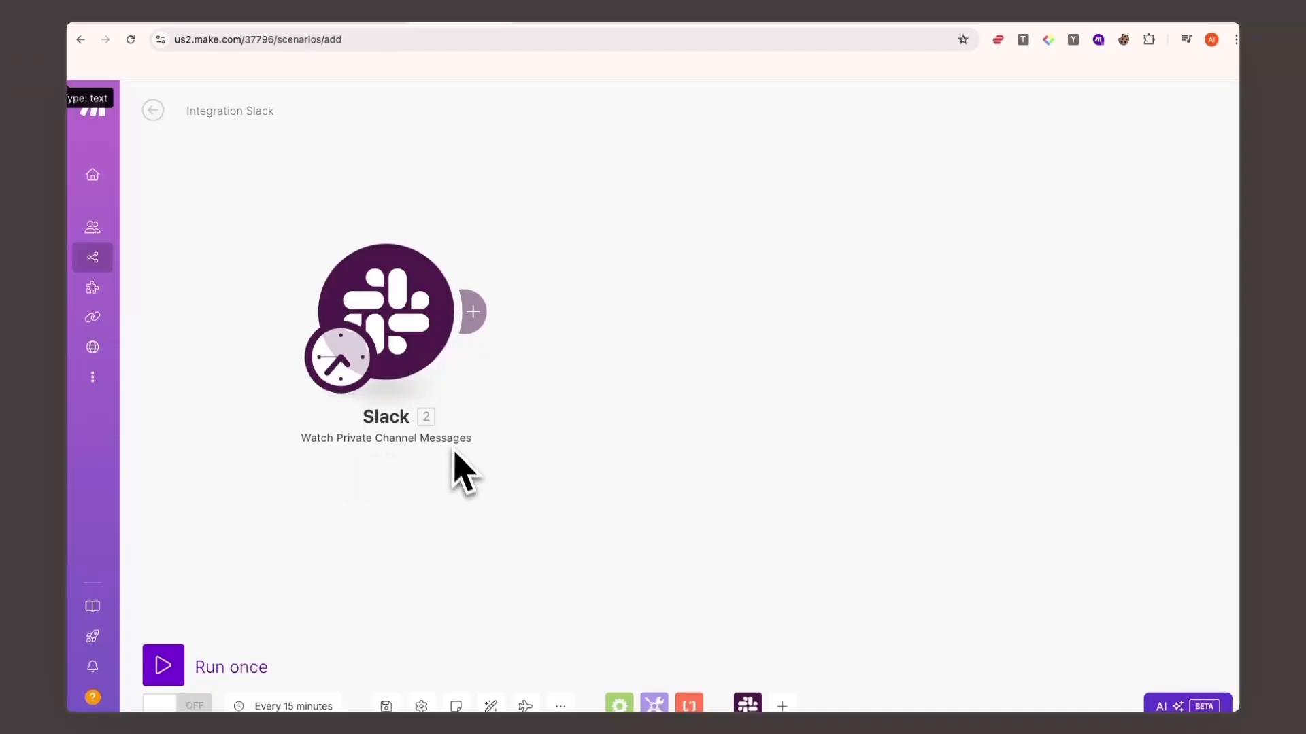
# - Back in Make, configure the Slack trigger with input method Select from a list, private channel slack-to-social and limit 1
pyautogui.click(408, 327)
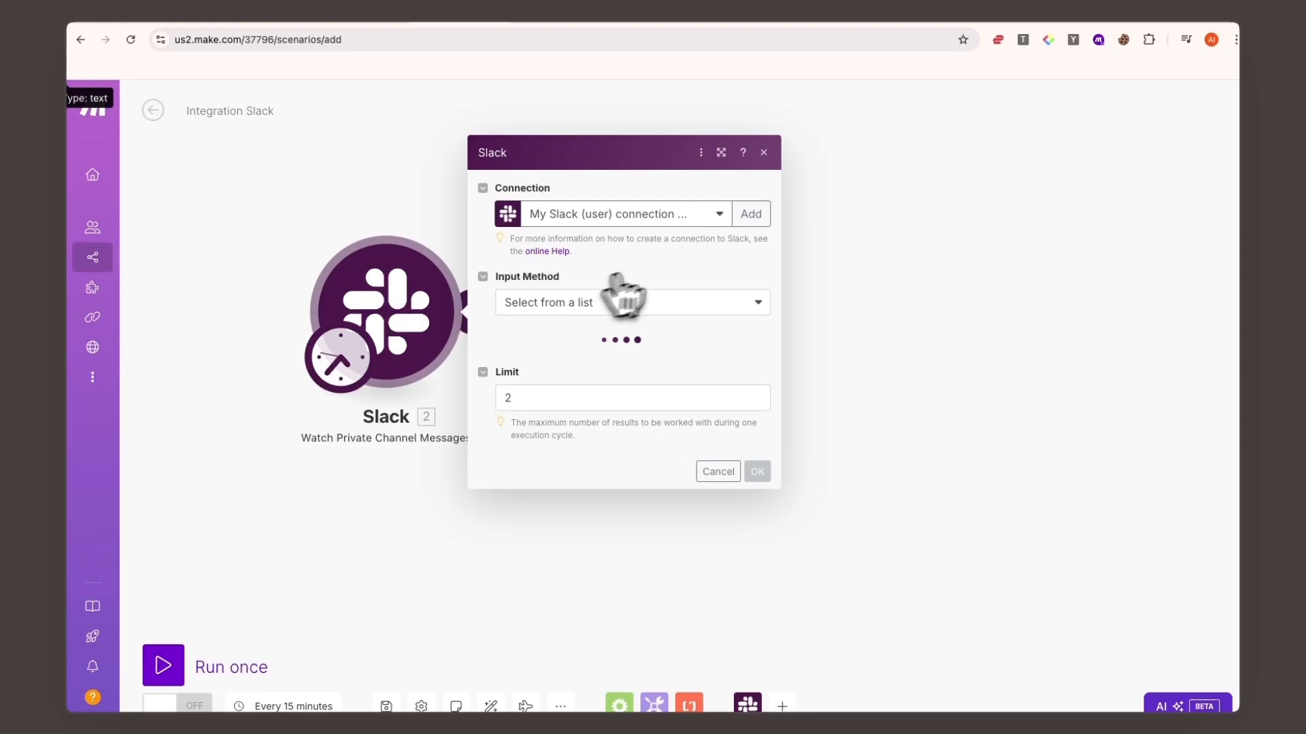
pyautogui.click(740, 221)
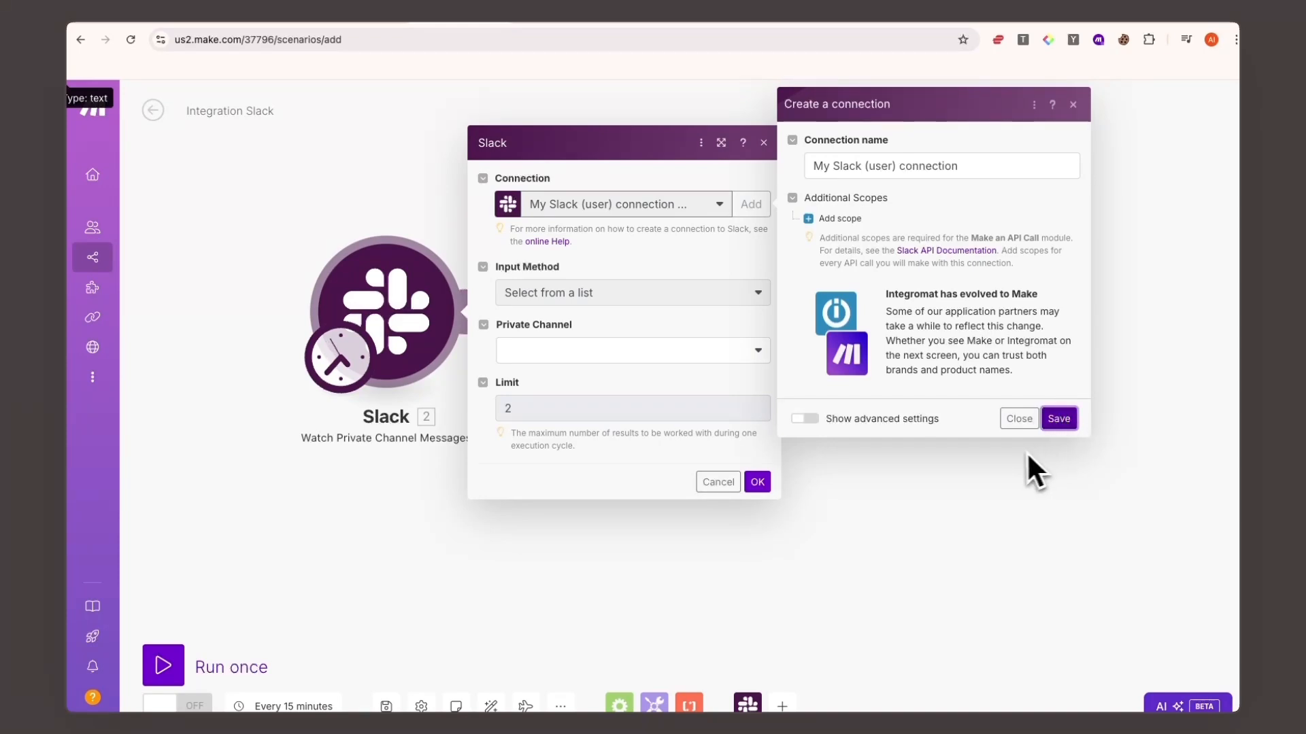
pyautogui.click(1018, 420)
pyautogui.click(568, 294)
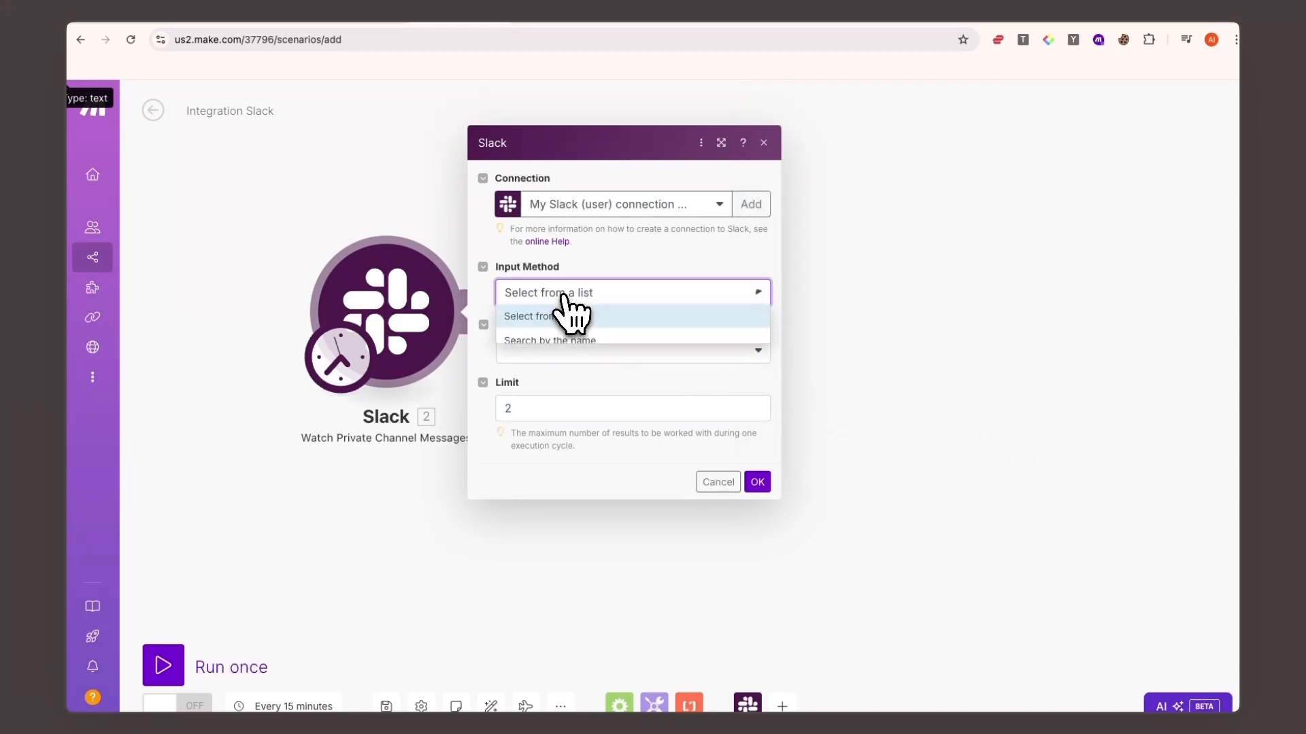
pyautogui.click(559, 317)
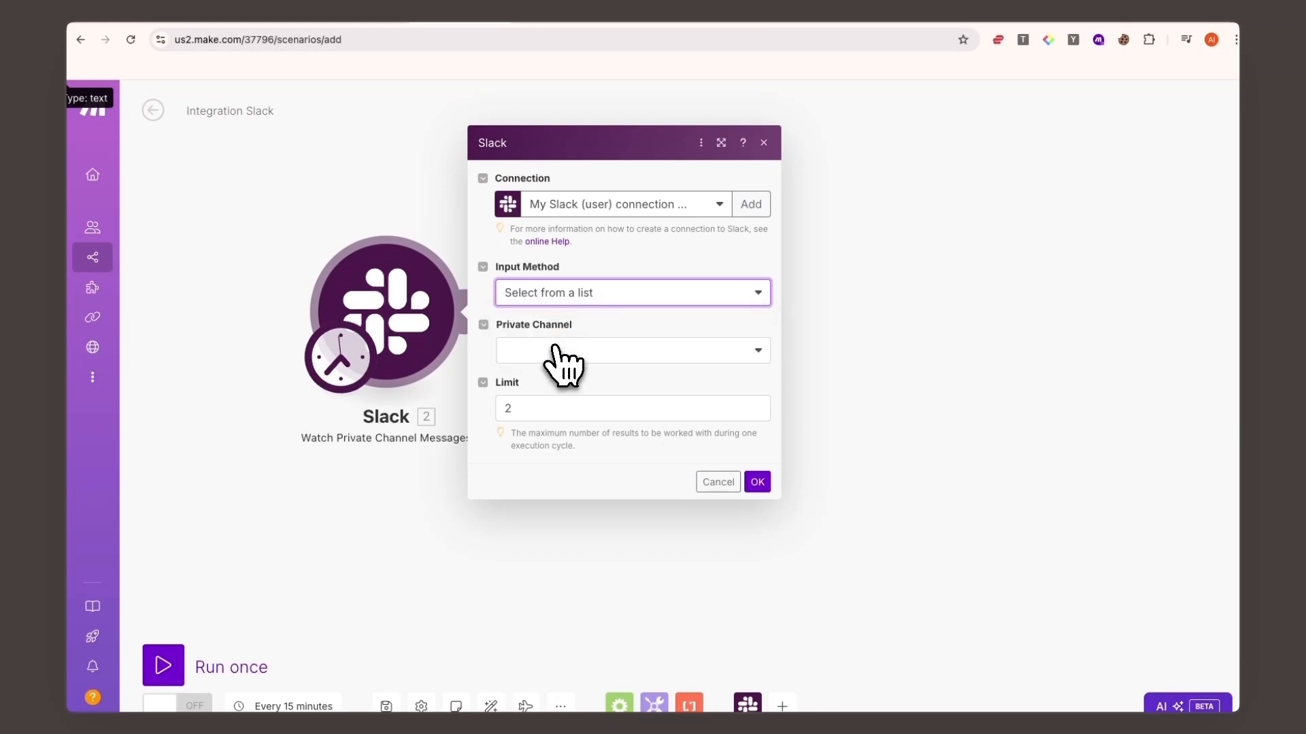
pyautogui.click(562, 354)
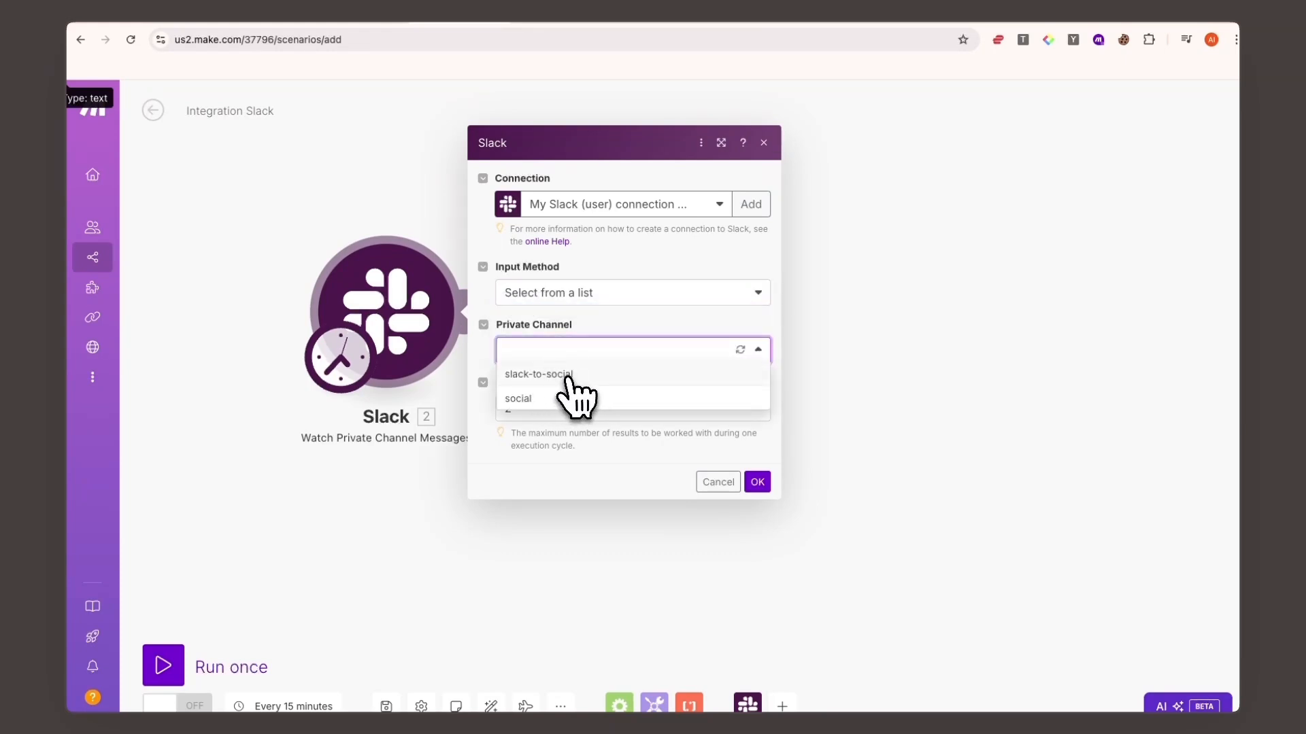
pyautogui.click(570, 378)
pyautogui.moveTo(542, 409); pyautogui.dragTo(491, 408)
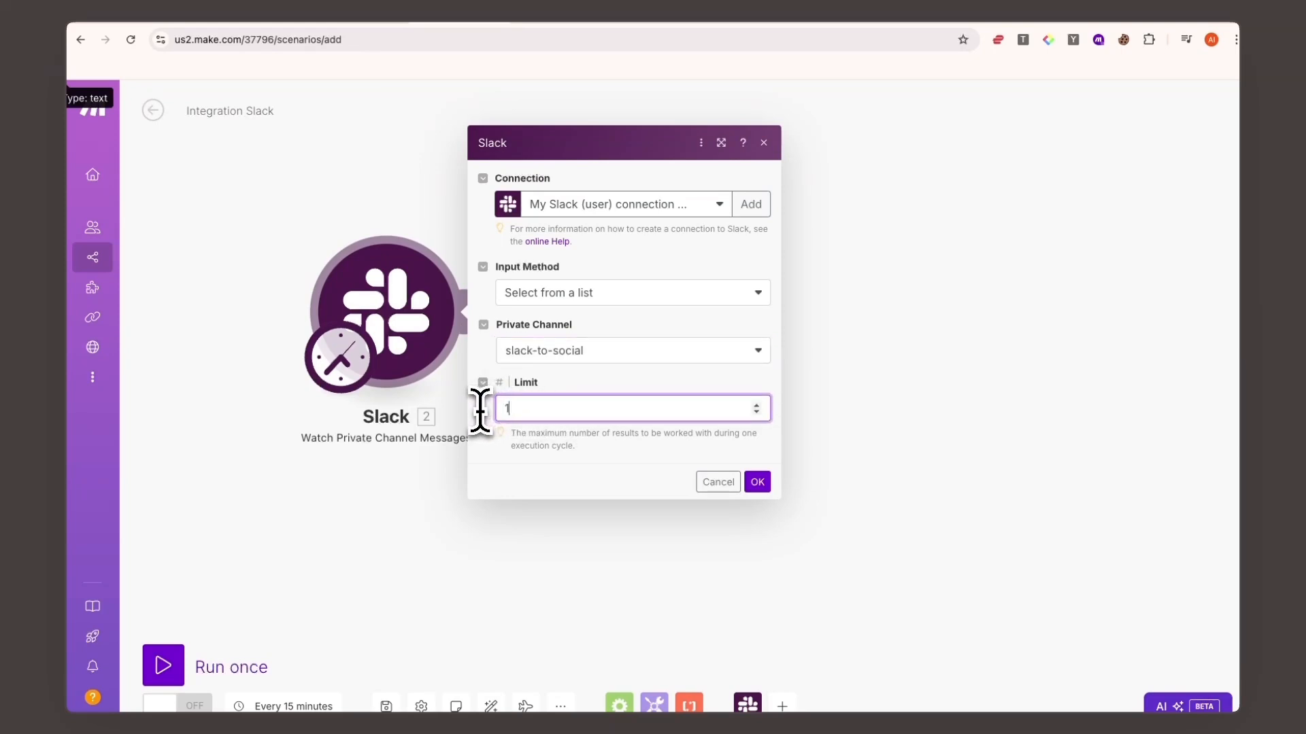
pyautogui.click(760, 485)
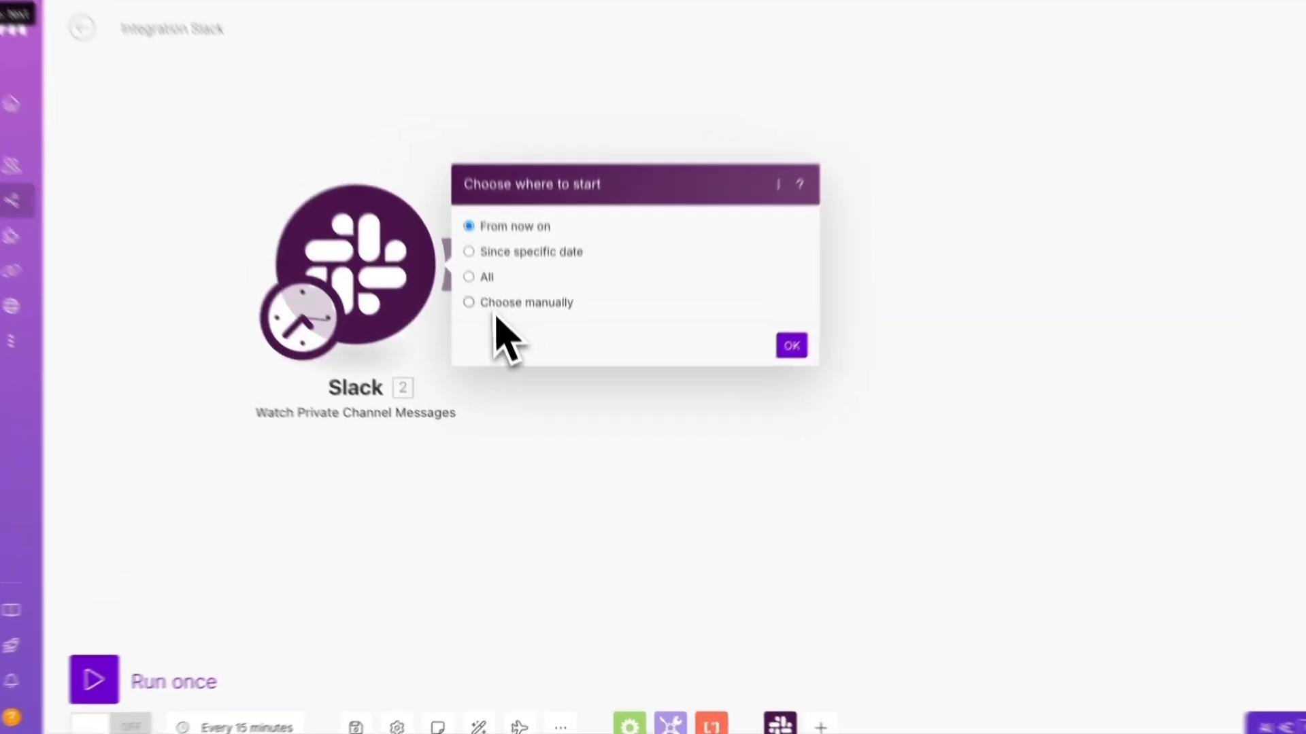
# - Manually choose the first [object Object] message as the trigger's starting point and run the scenario once
pyautogui.click(549, 348)
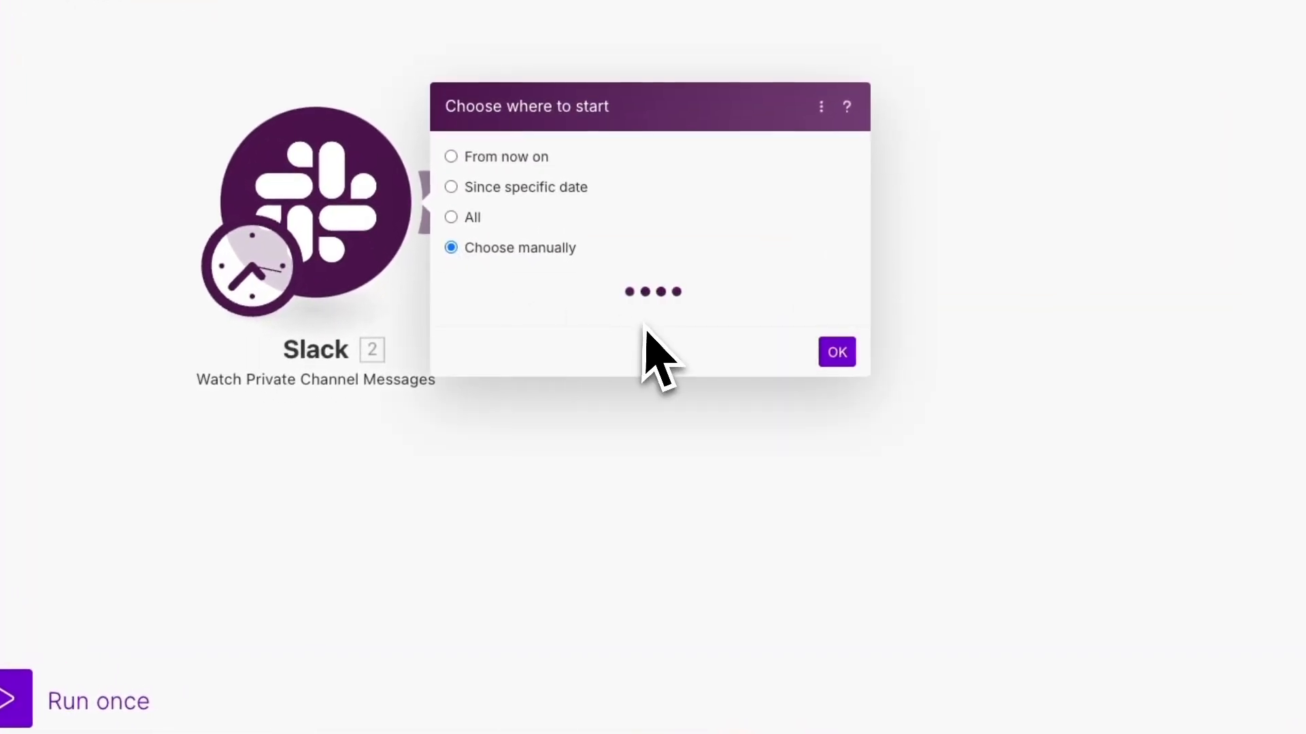
pyautogui.scroll(-5, 621, 321)
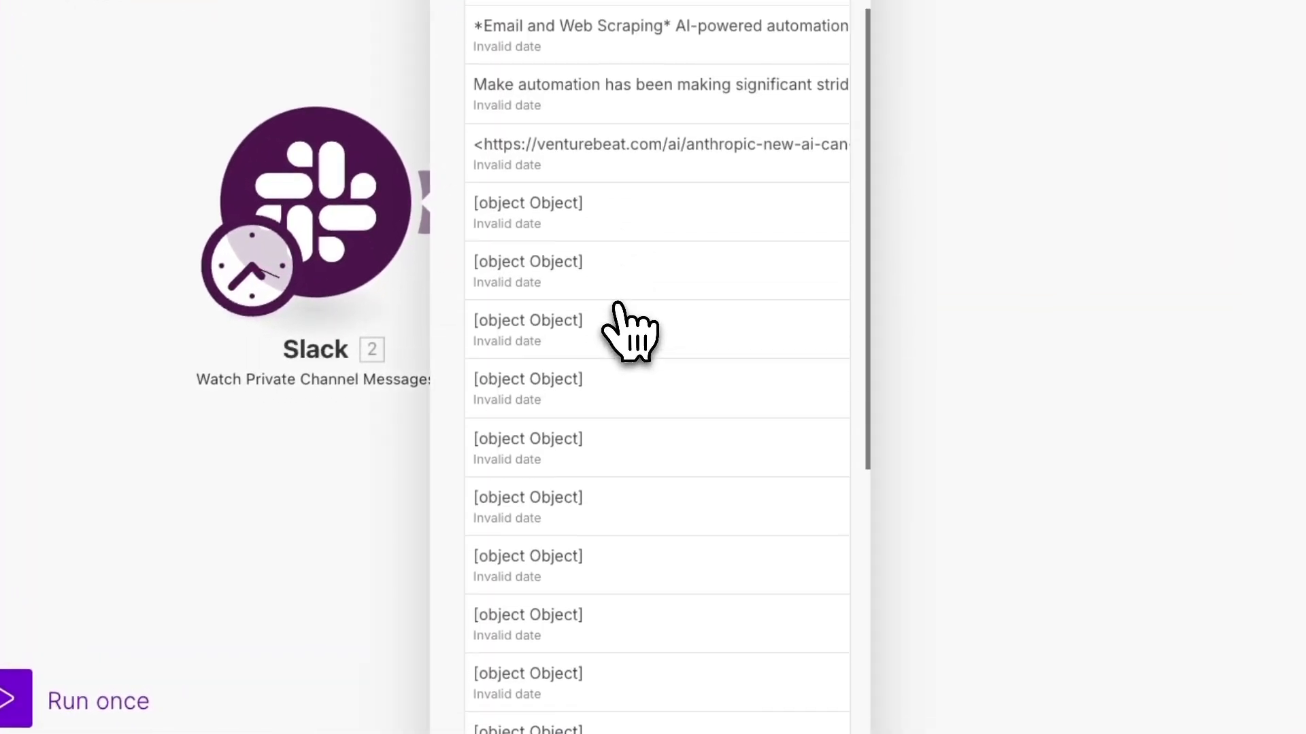
pyautogui.click(548, 216)
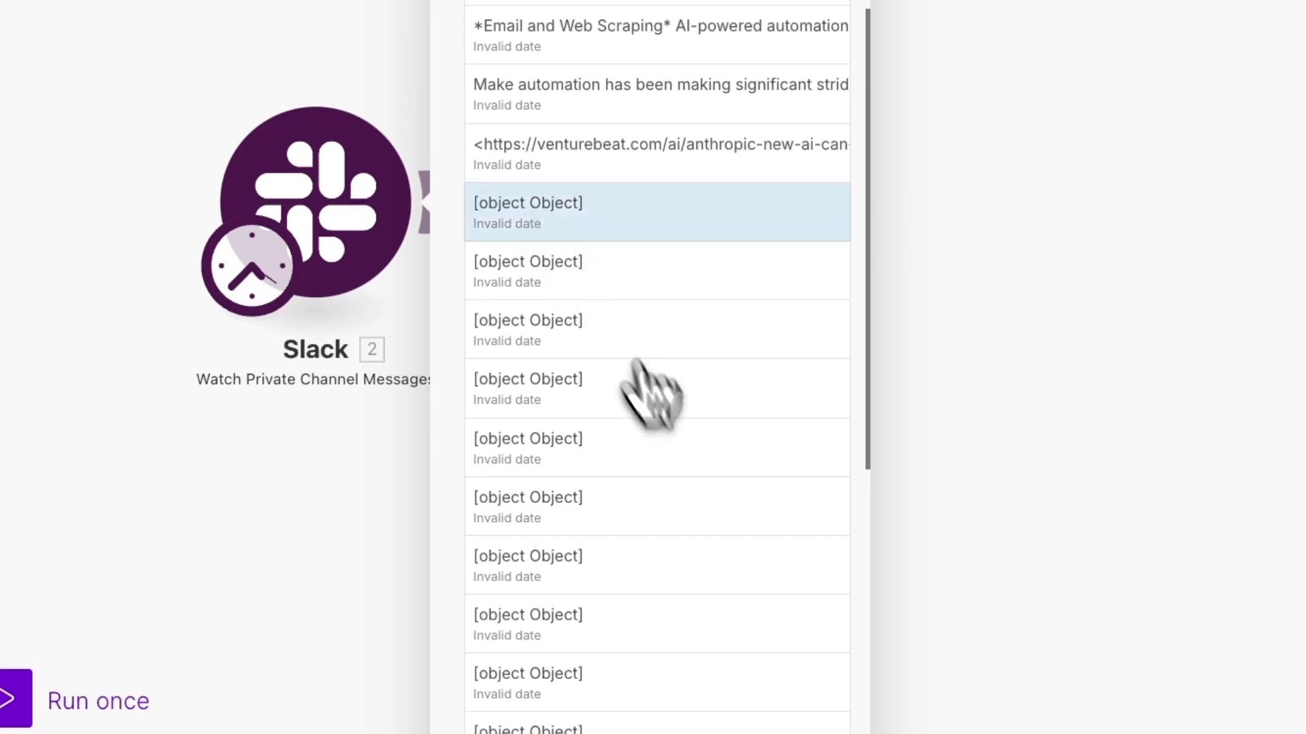
pyautogui.click(865, 728)
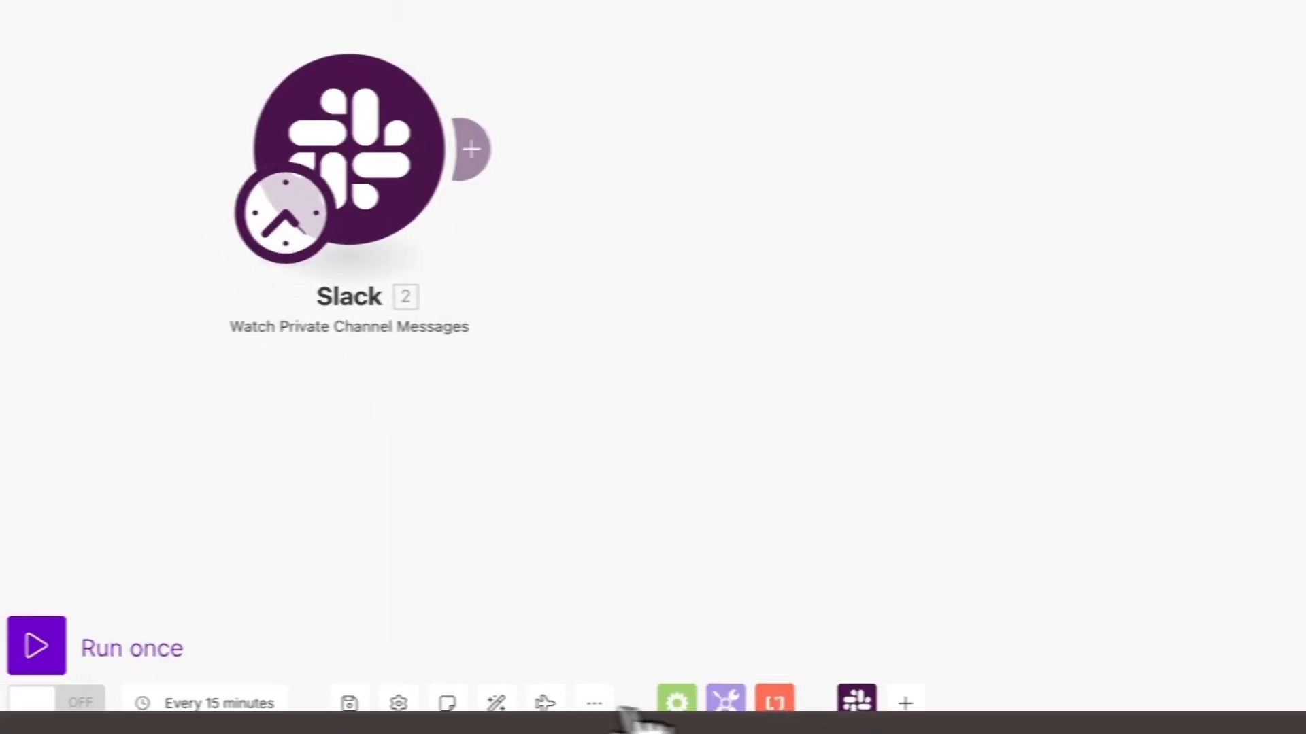
pyautogui.click(28, 648)
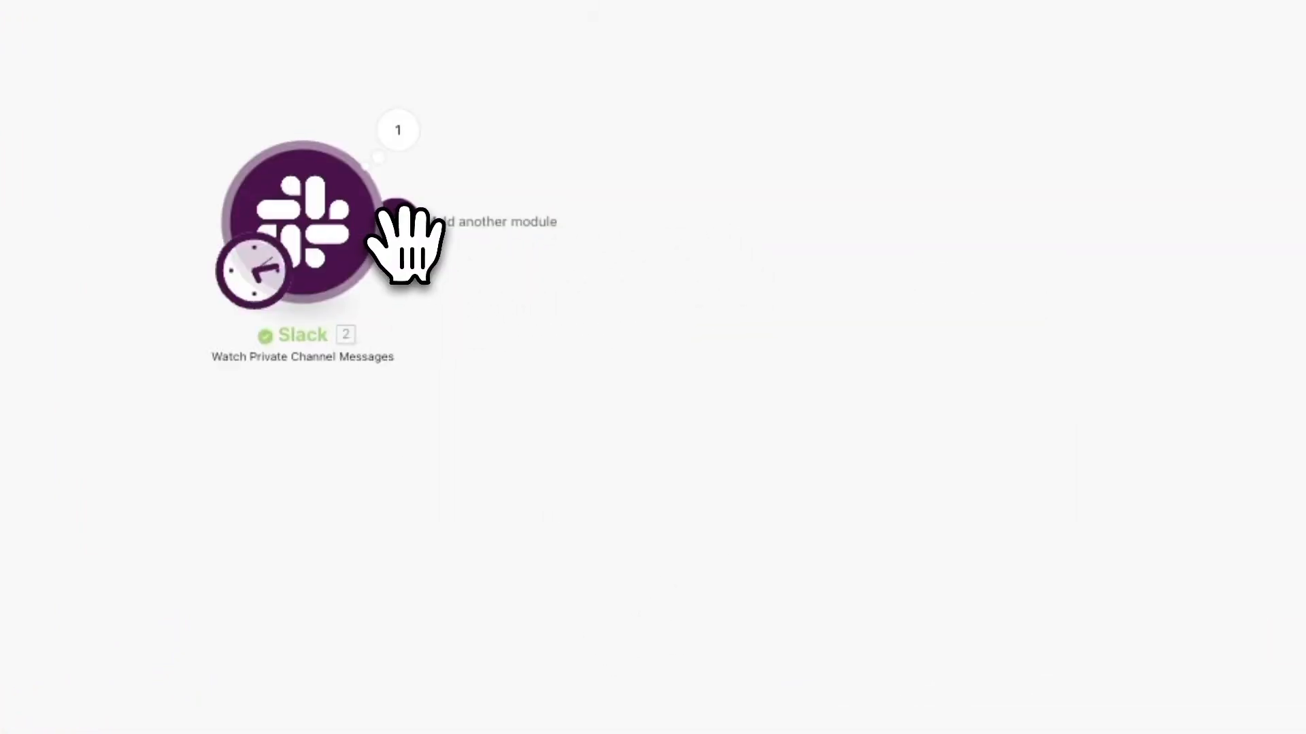
# - Add a Router after the Slack module and extend it to three routes
pyautogui.click(396, 223)
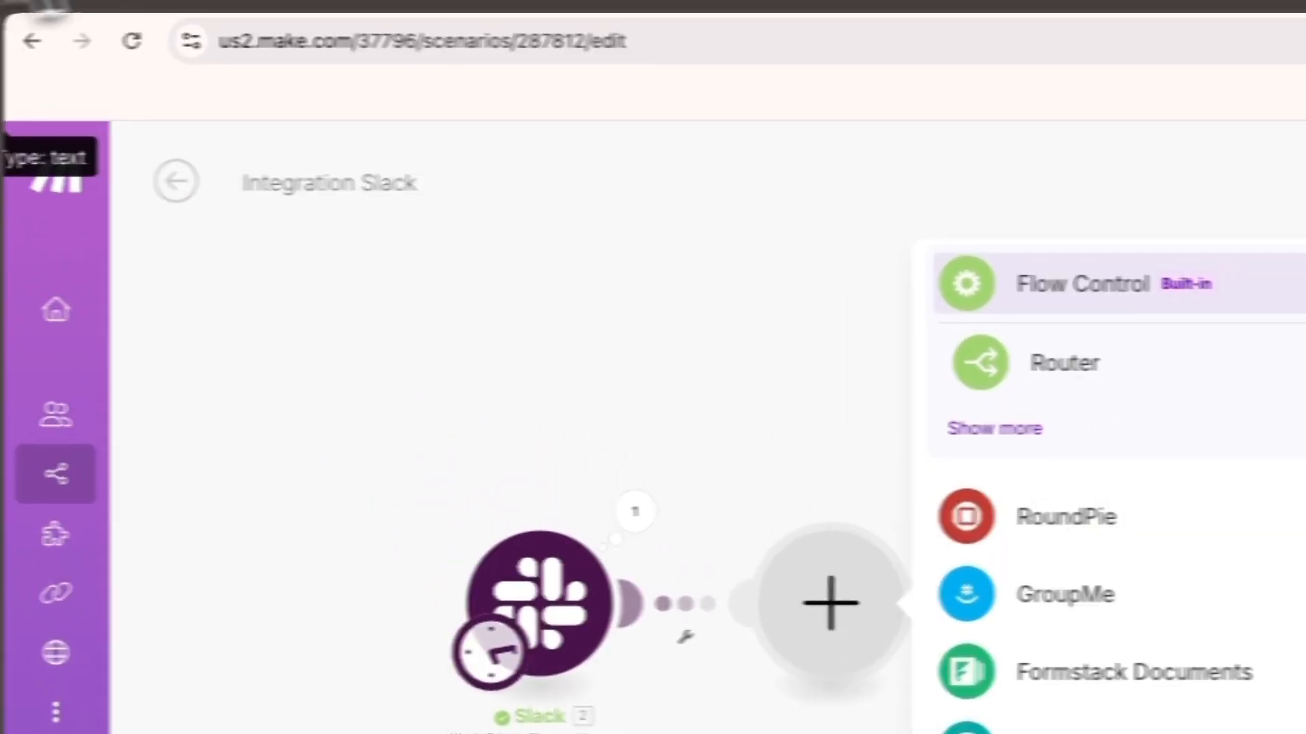
pyautogui.click(565, 363)
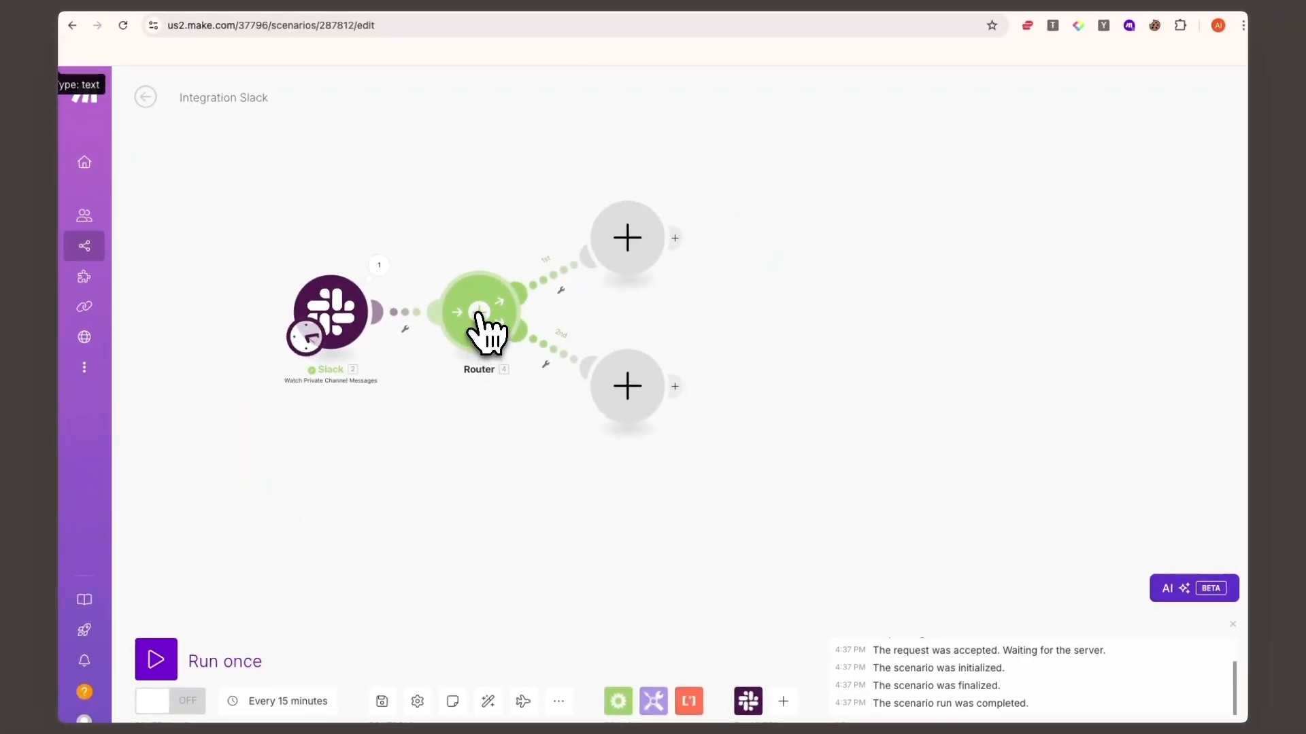
pyautogui.click(478, 315)
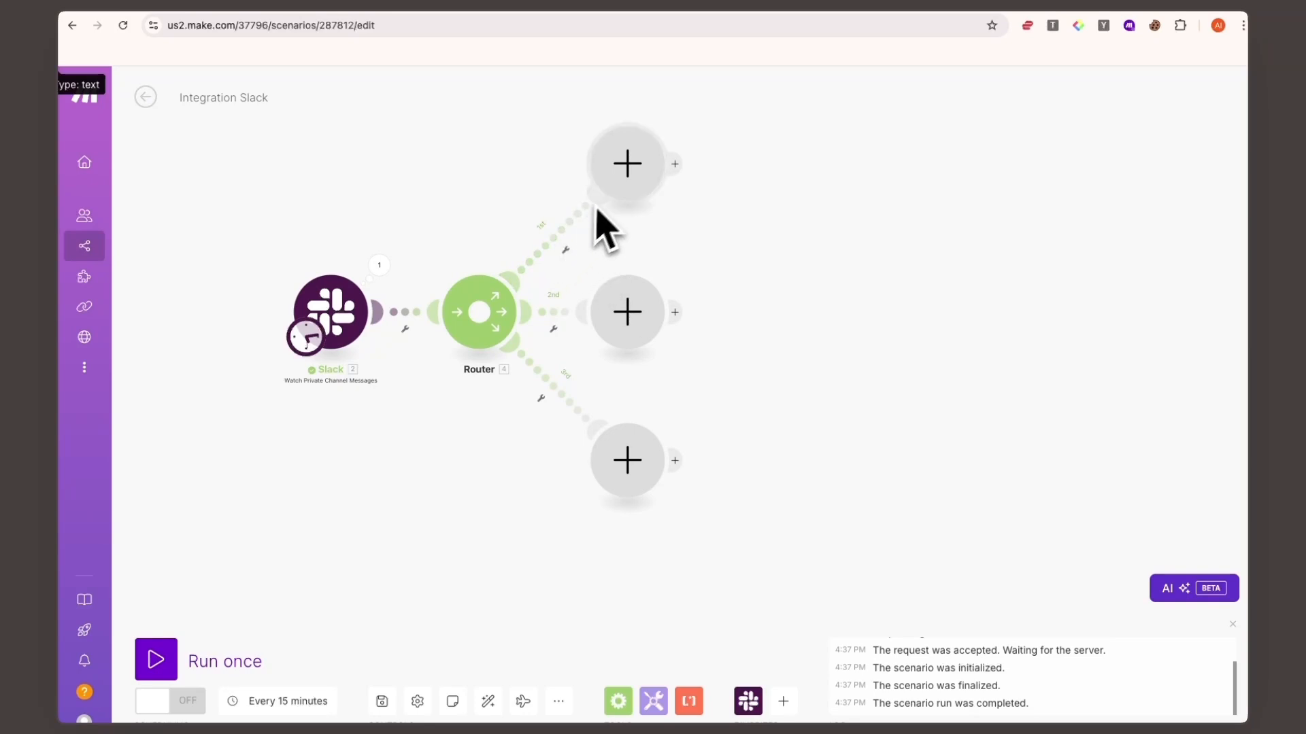
# - Set up a filter labelled Audio on the router's first route, requiring that the Slack Files[] Url private download exists
pyautogui.rightClick(555, 242)
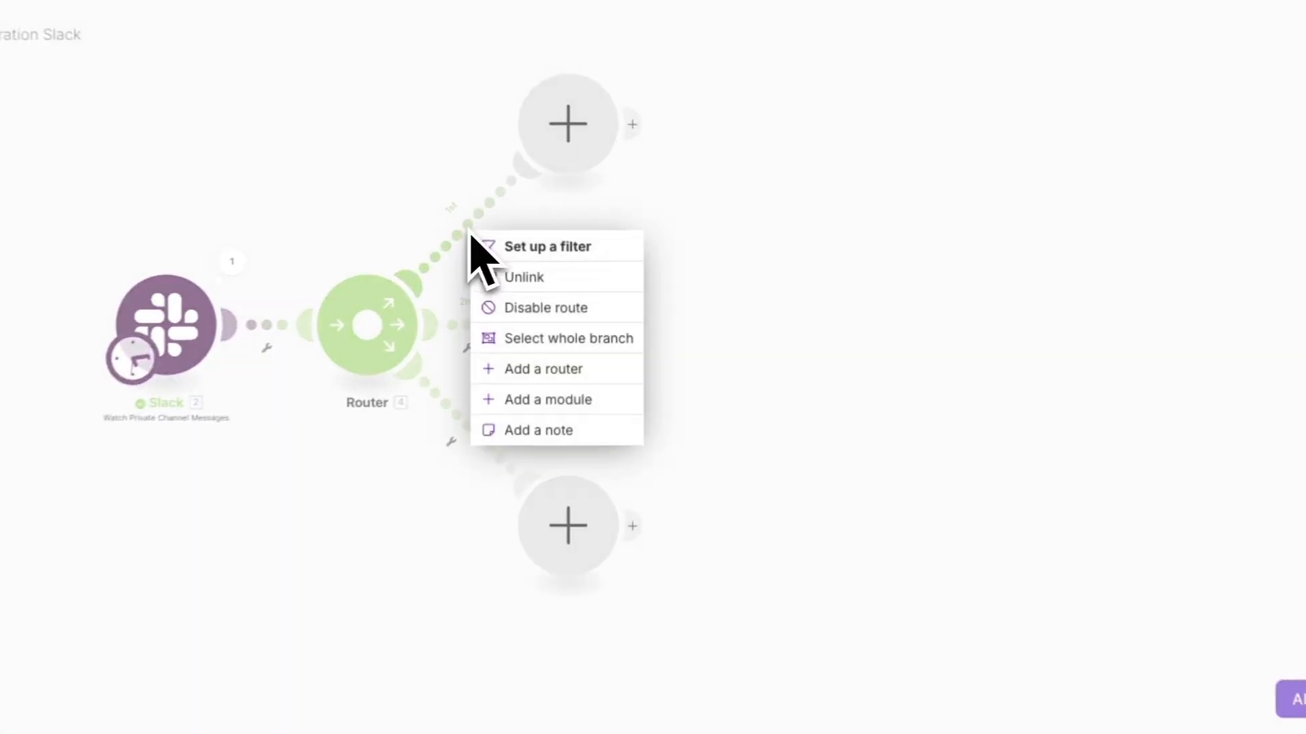
pyautogui.click(576, 257)
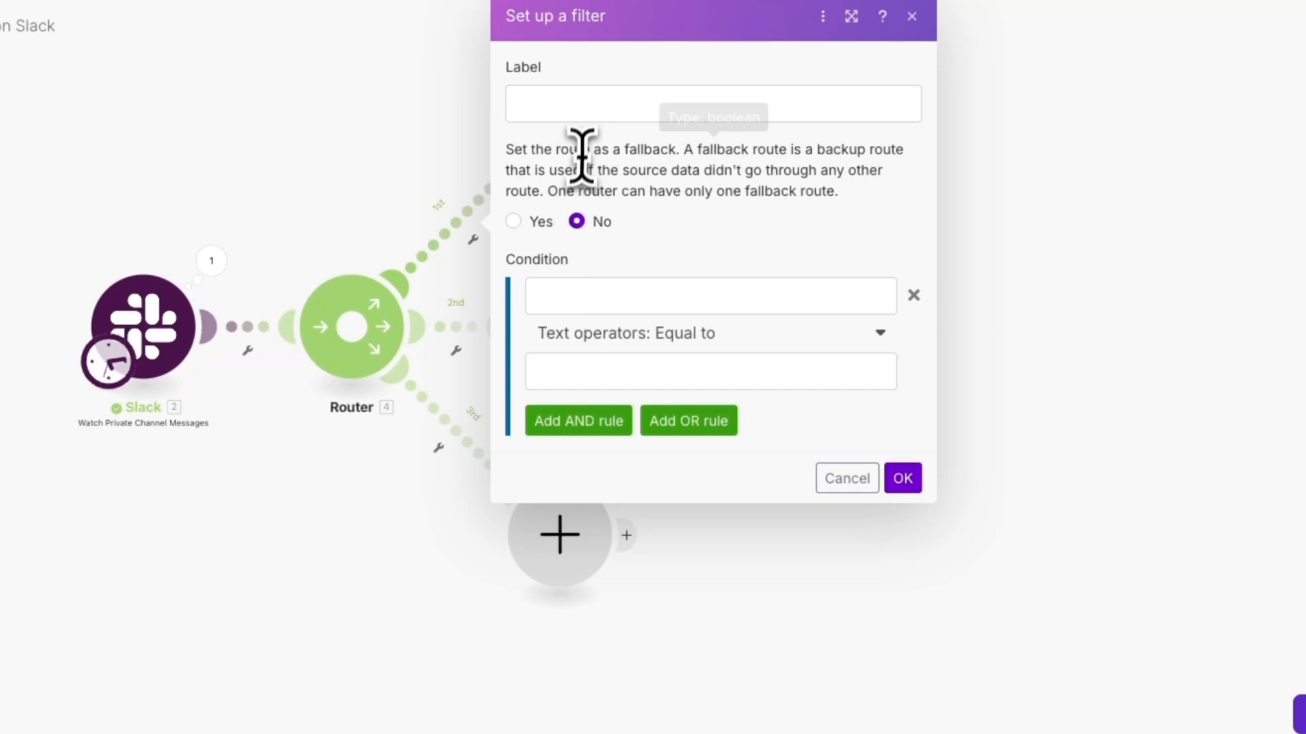
pyautogui.click(585, 106)
pyautogui.write('Audio')
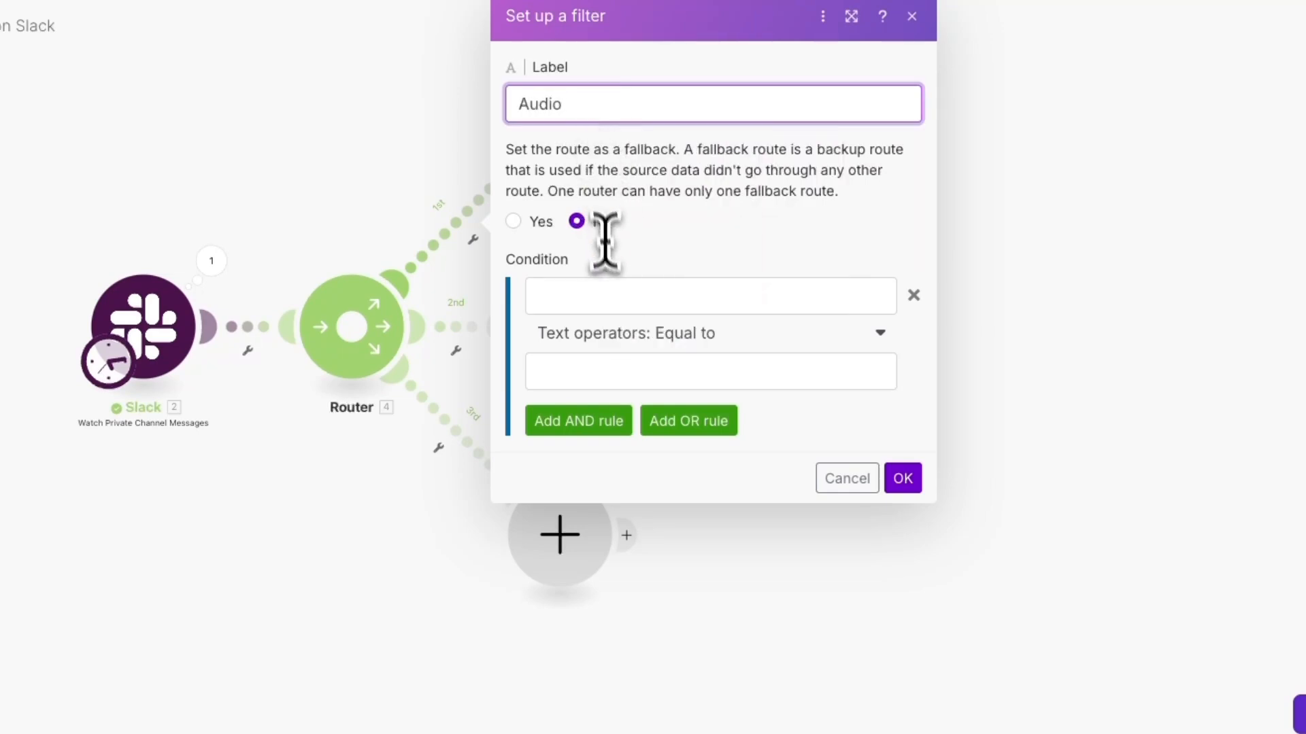
pyautogui.click(612, 296)
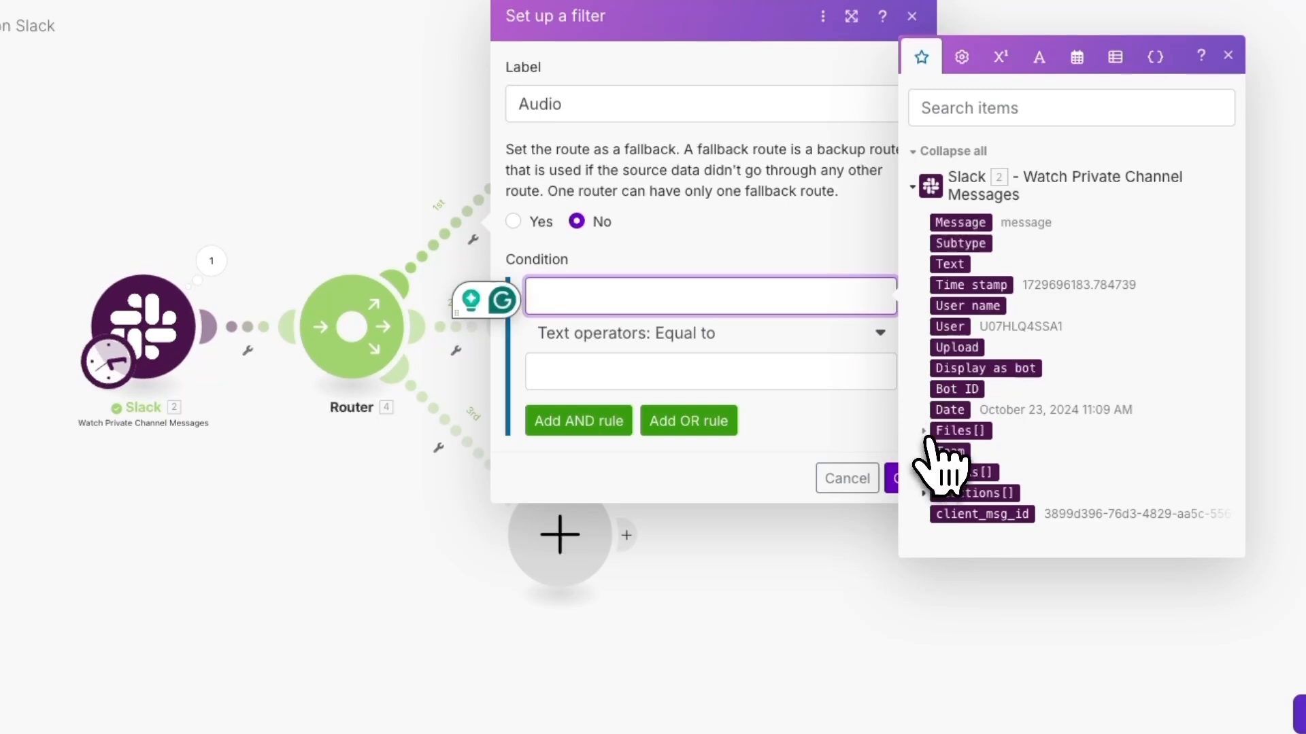
pyautogui.click(950, 431)
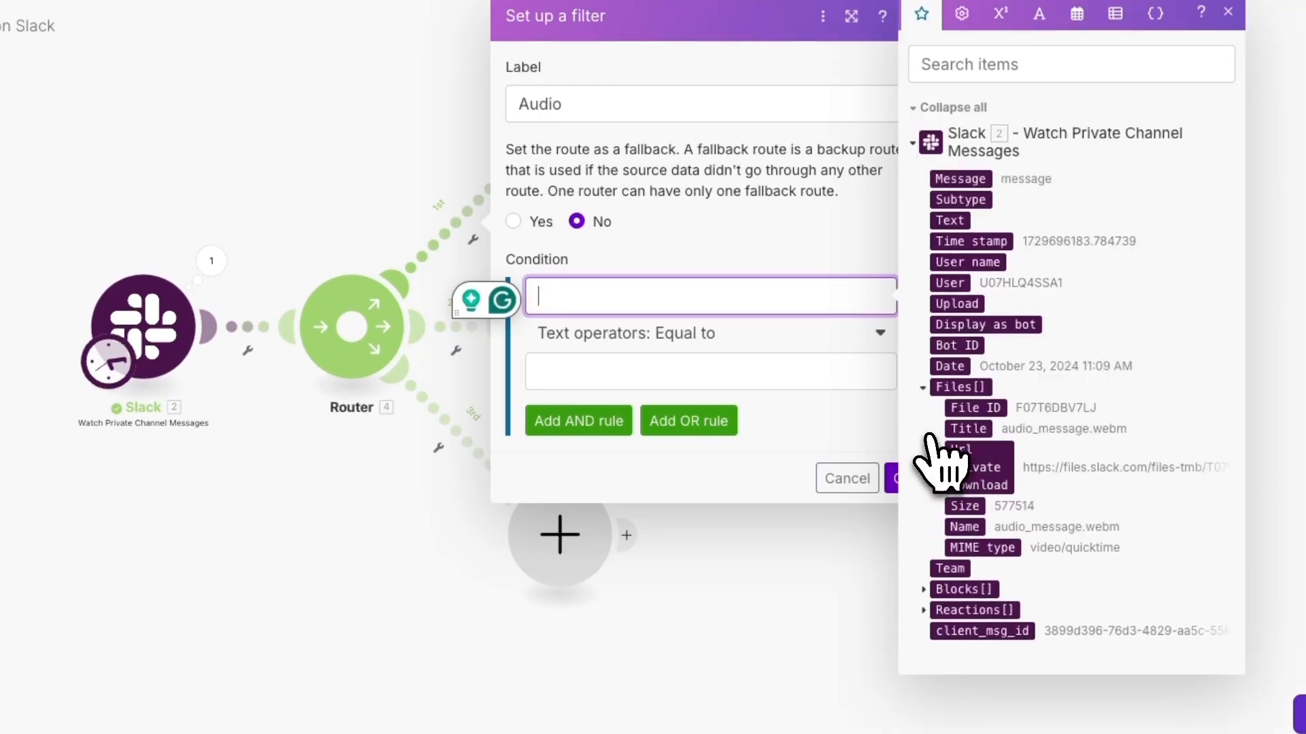
pyautogui.click(979, 469)
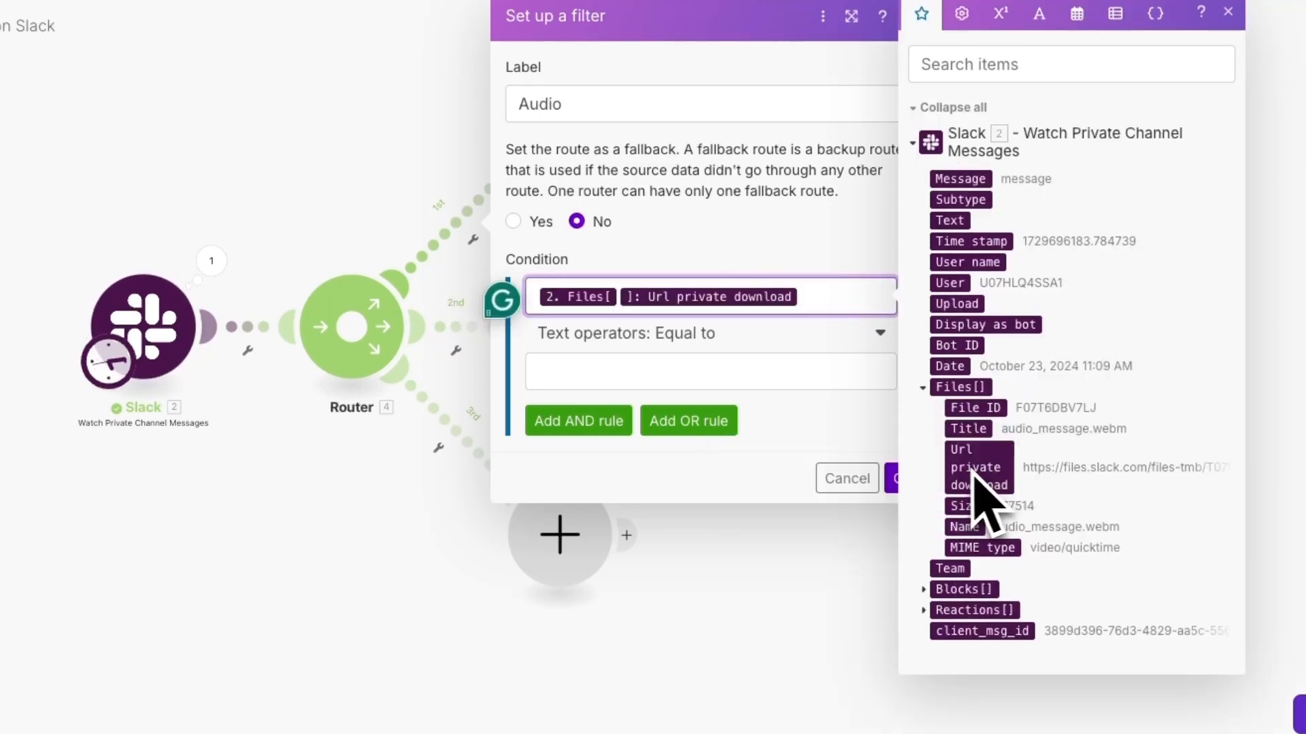
pyautogui.click(714, 343)
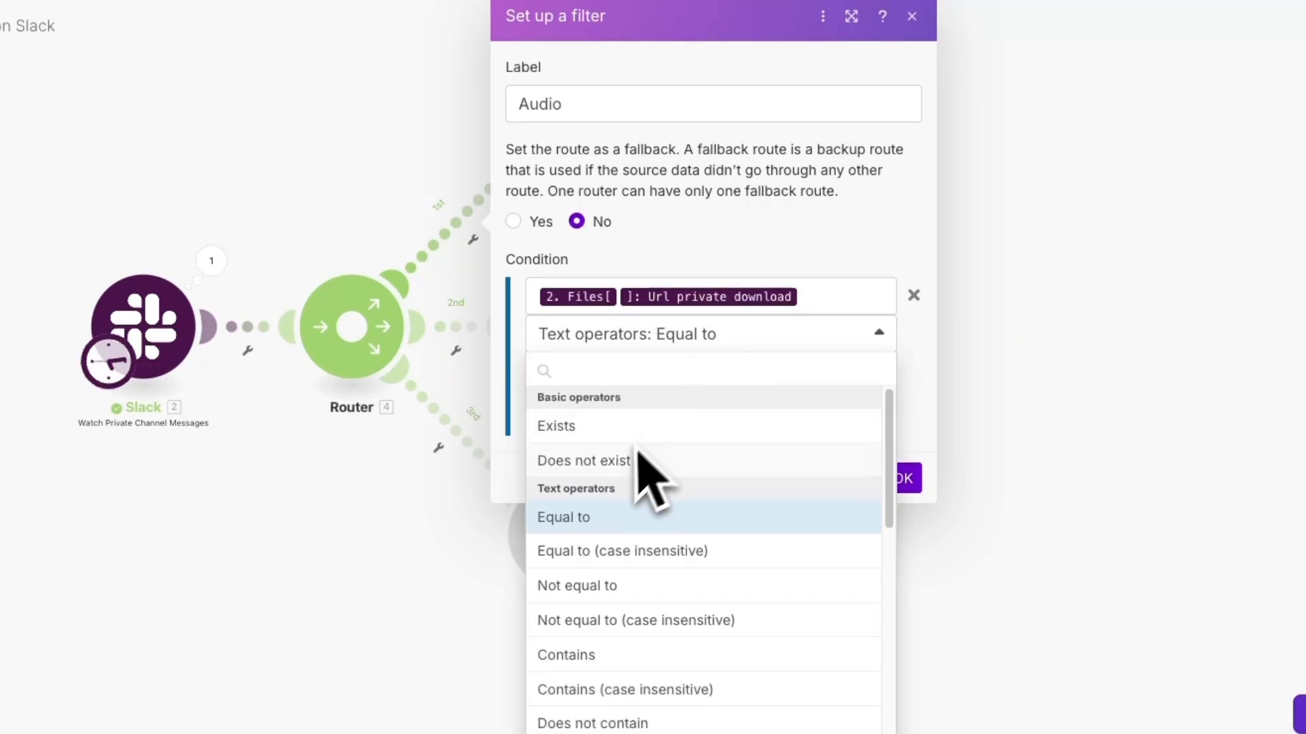
pyautogui.click(575, 384)
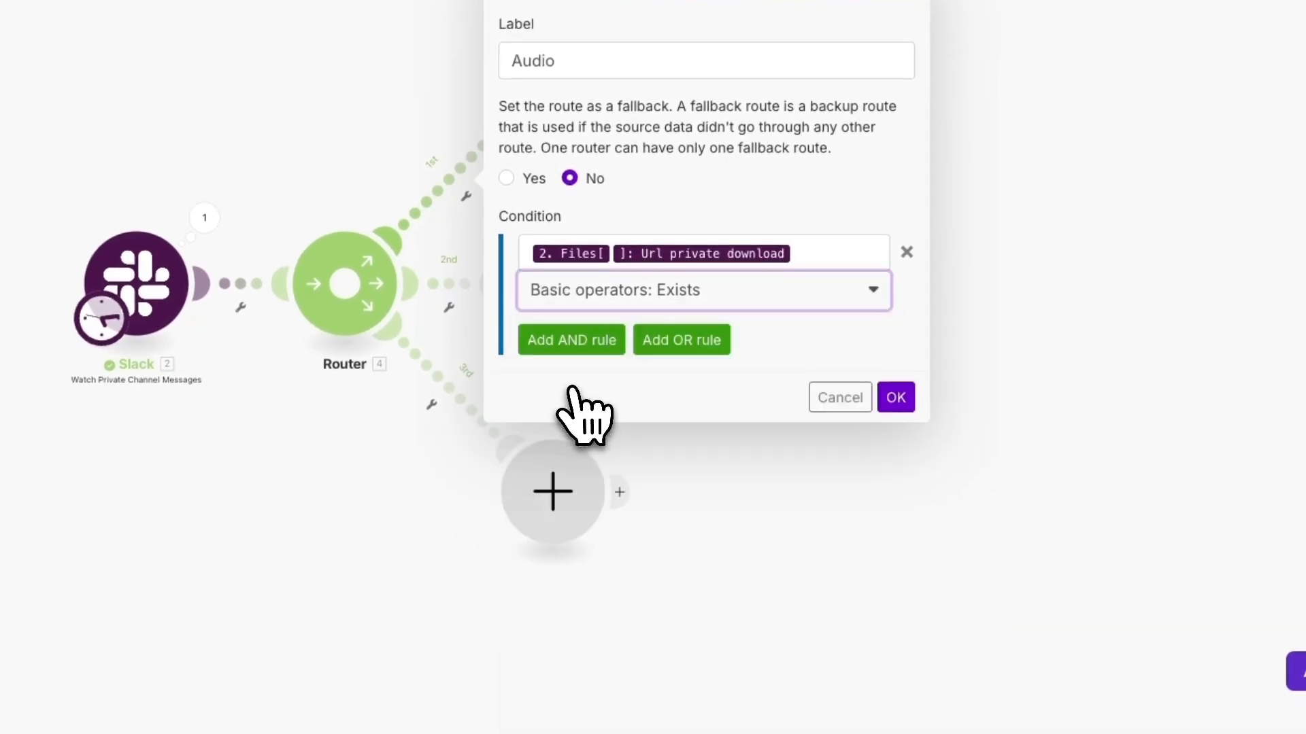
pyautogui.click(905, 433)
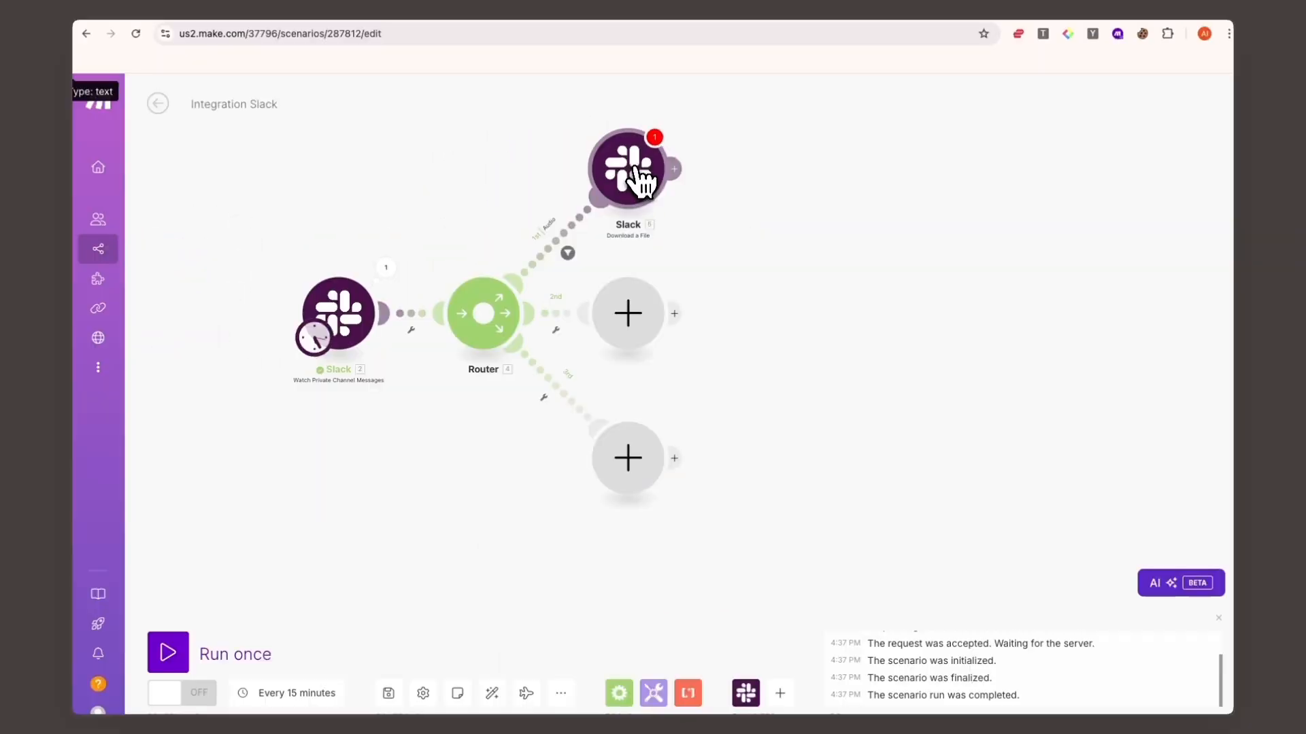
# - In the Slack Download a File module, map Url private download to the trigger's Files[] Url private download value
pyautogui.click(847, 247)
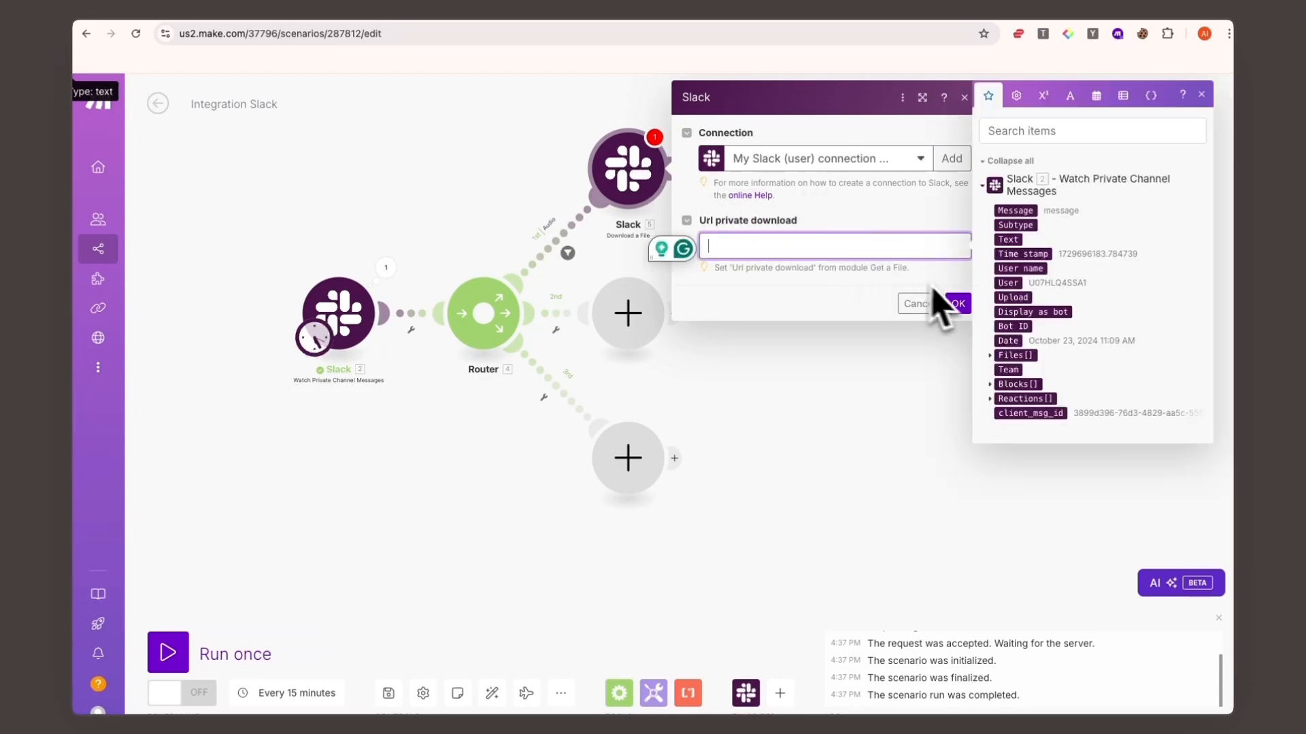
pyautogui.click(993, 357)
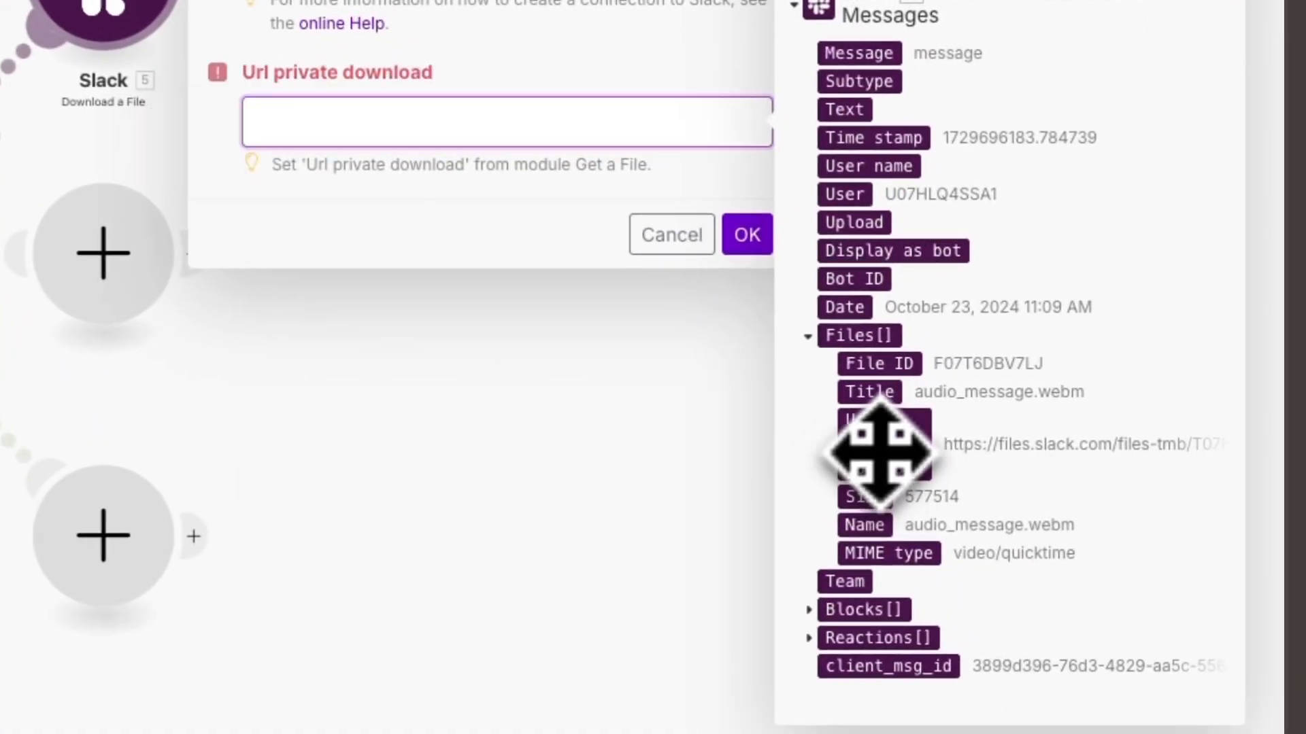
pyautogui.click(1008, 398)
pyautogui.click(846, 272)
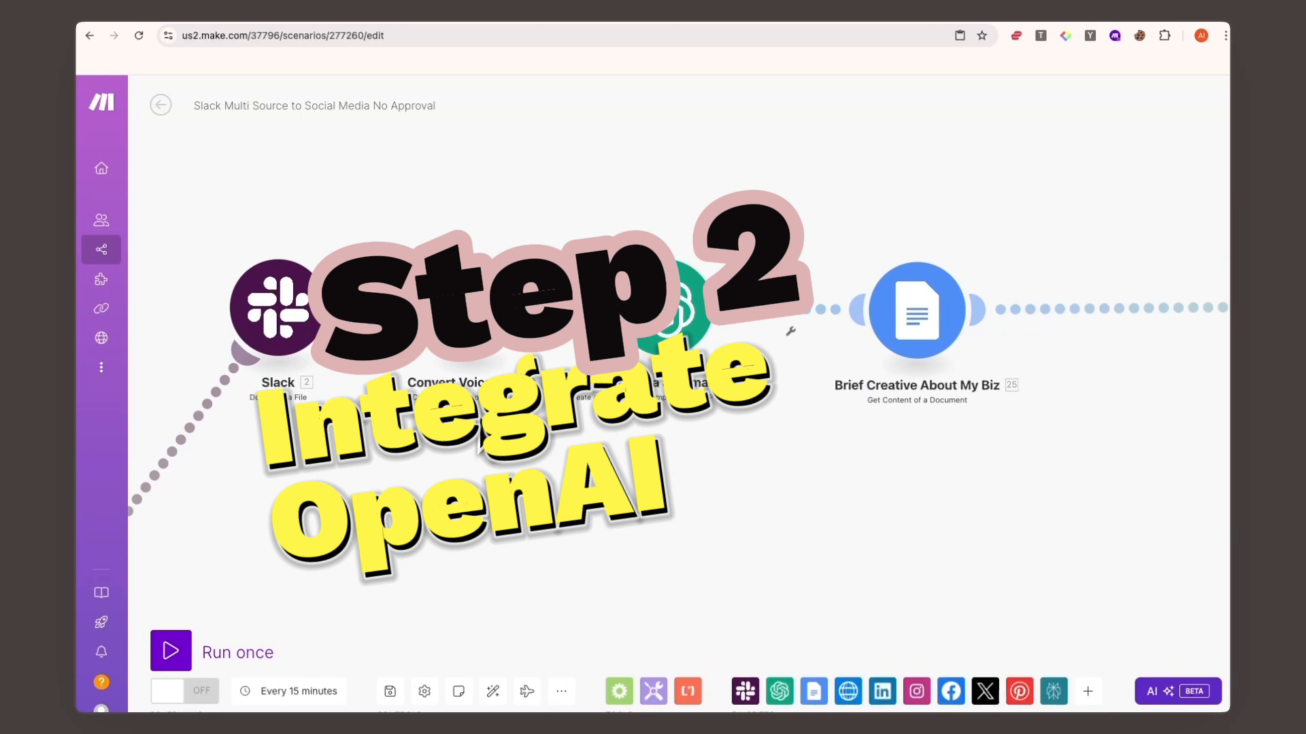
# - In the Slack Multi Source to Social Media No Approval scenario, review the Convert Voice to Text settings and the Create a Summary prompt messages
pyautogui.click(470, 293)
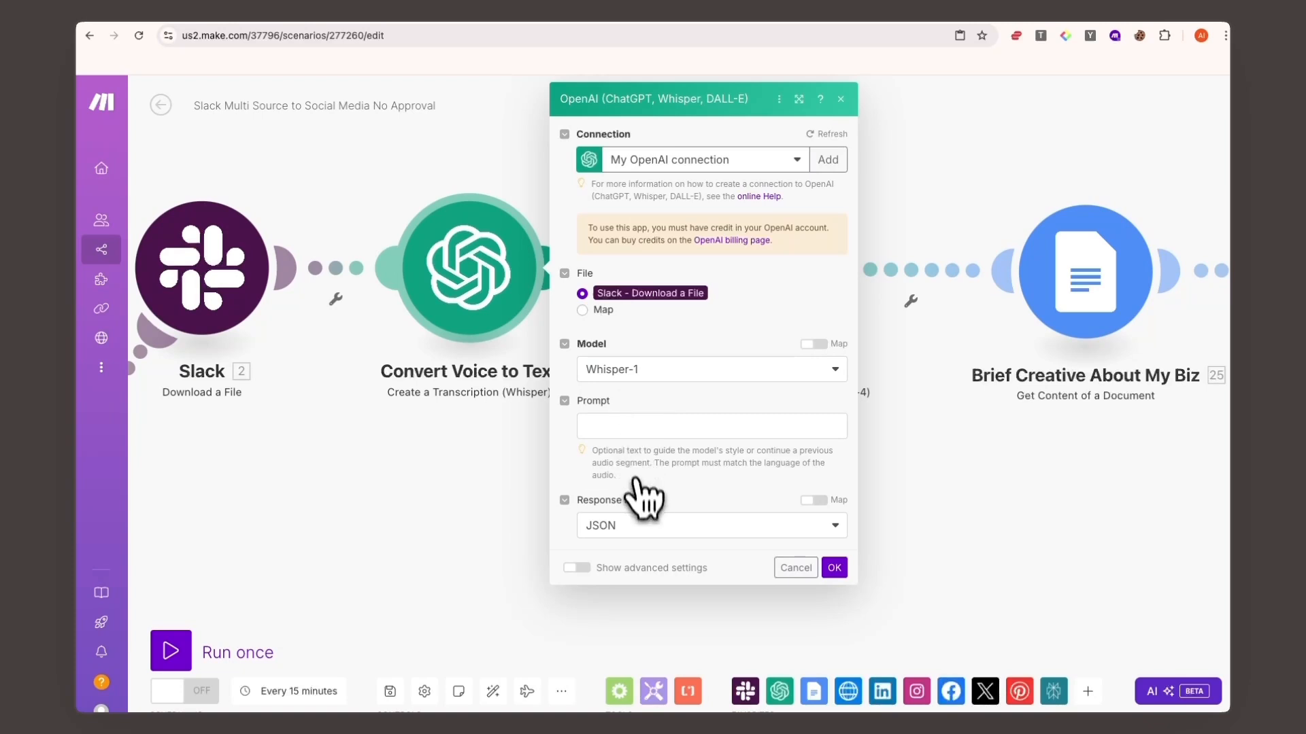
pyautogui.click(835, 568)
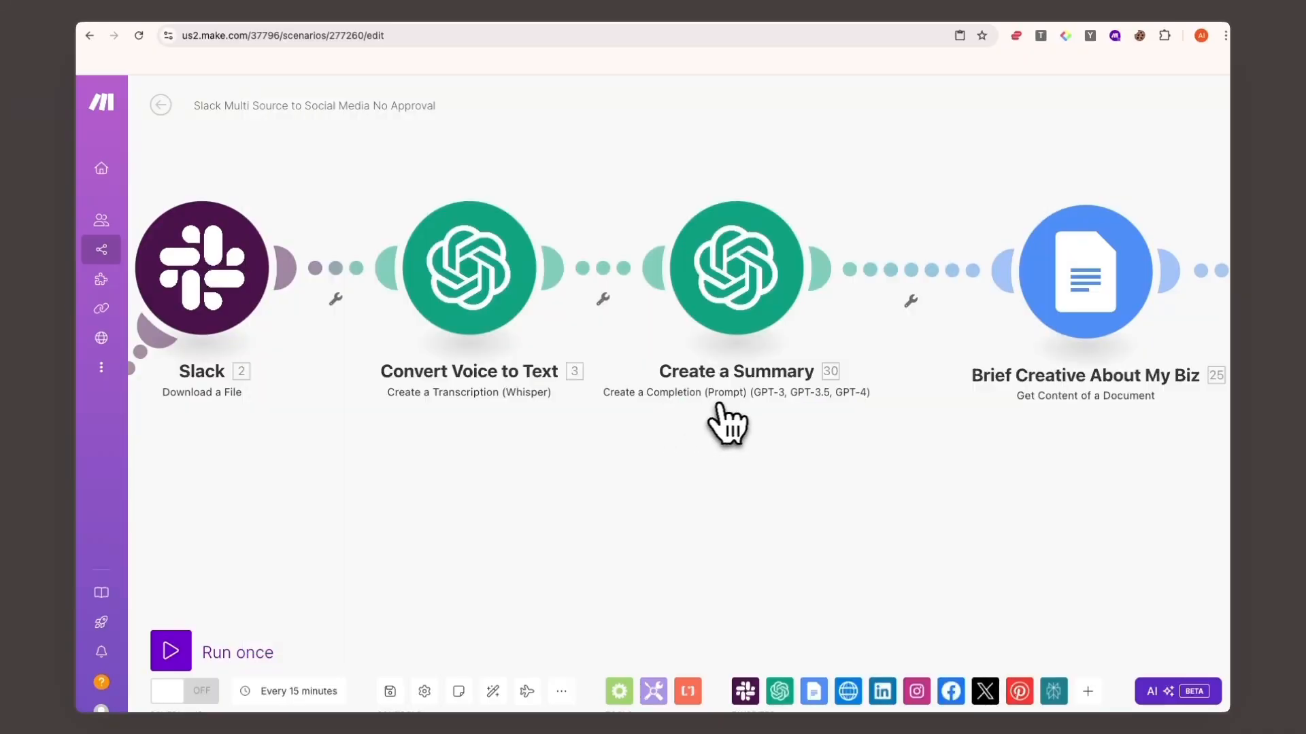
pyautogui.click(754, 306)
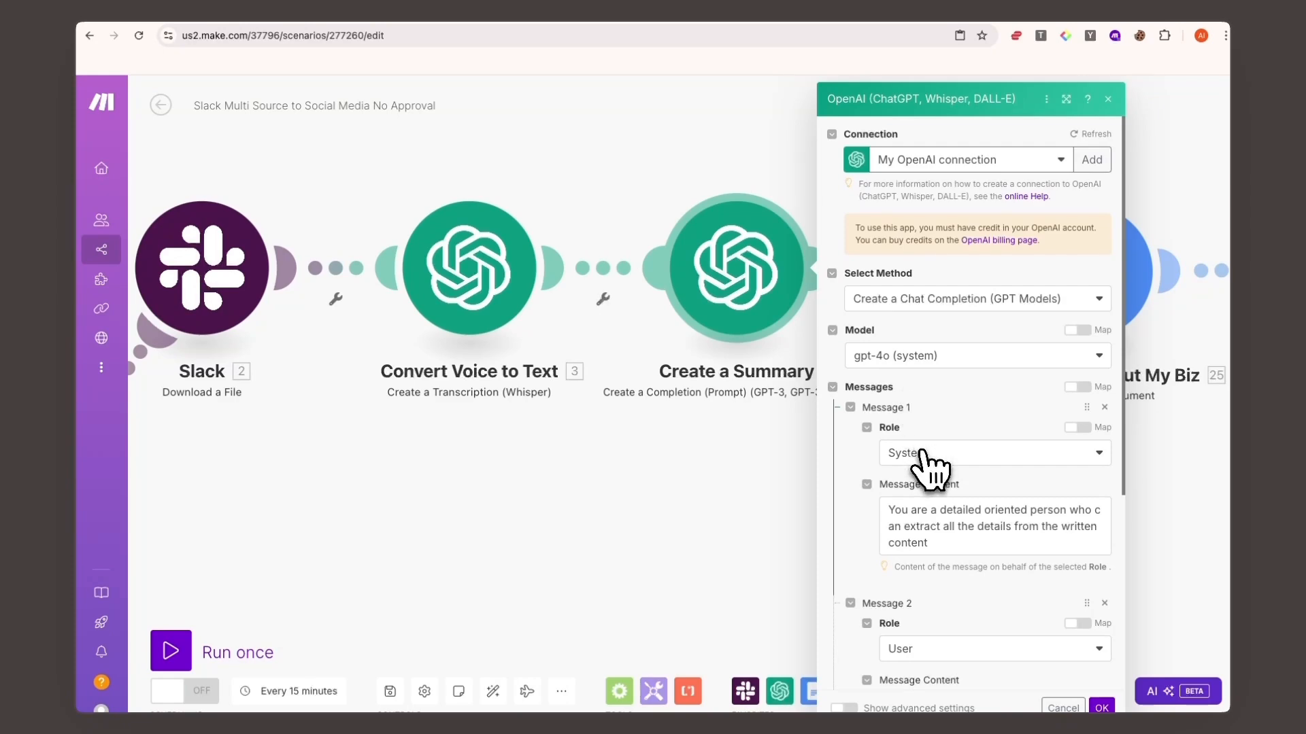
pyautogui.scroll(-1, 922, 457)
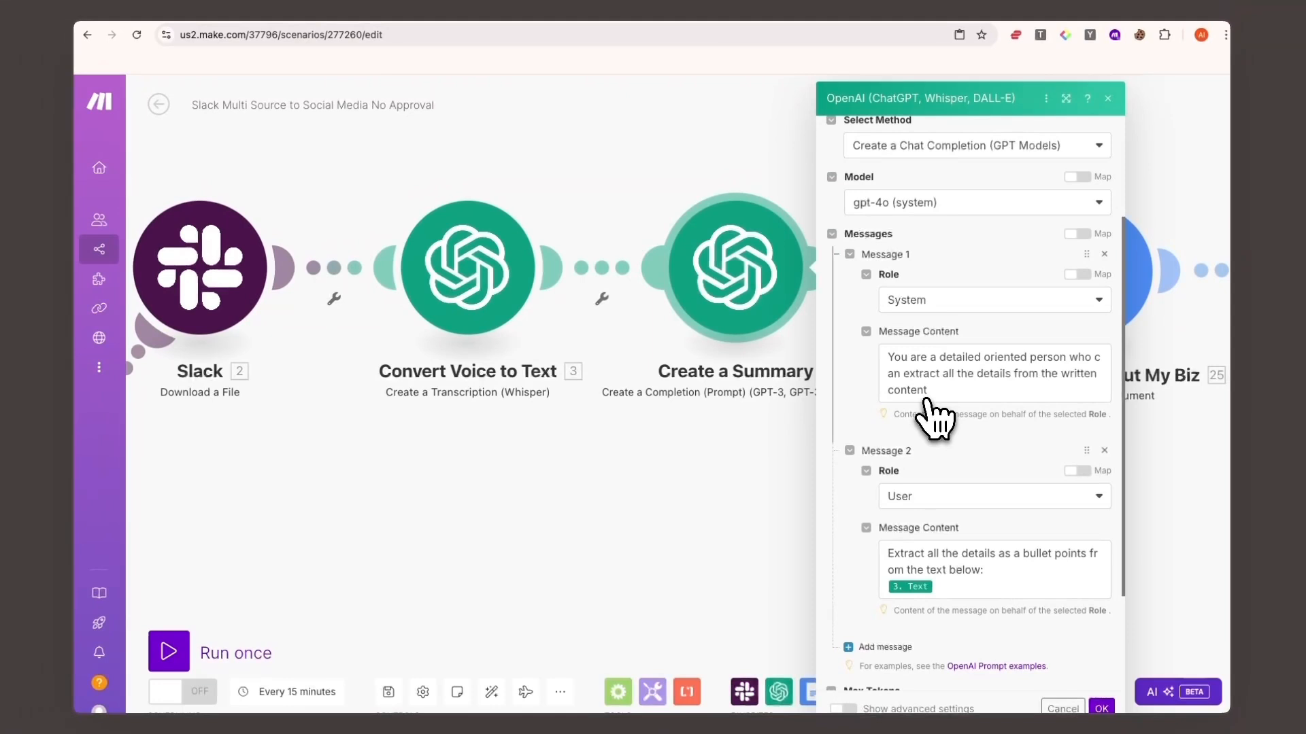
pyautogui.scroll(-2, 940, 430)
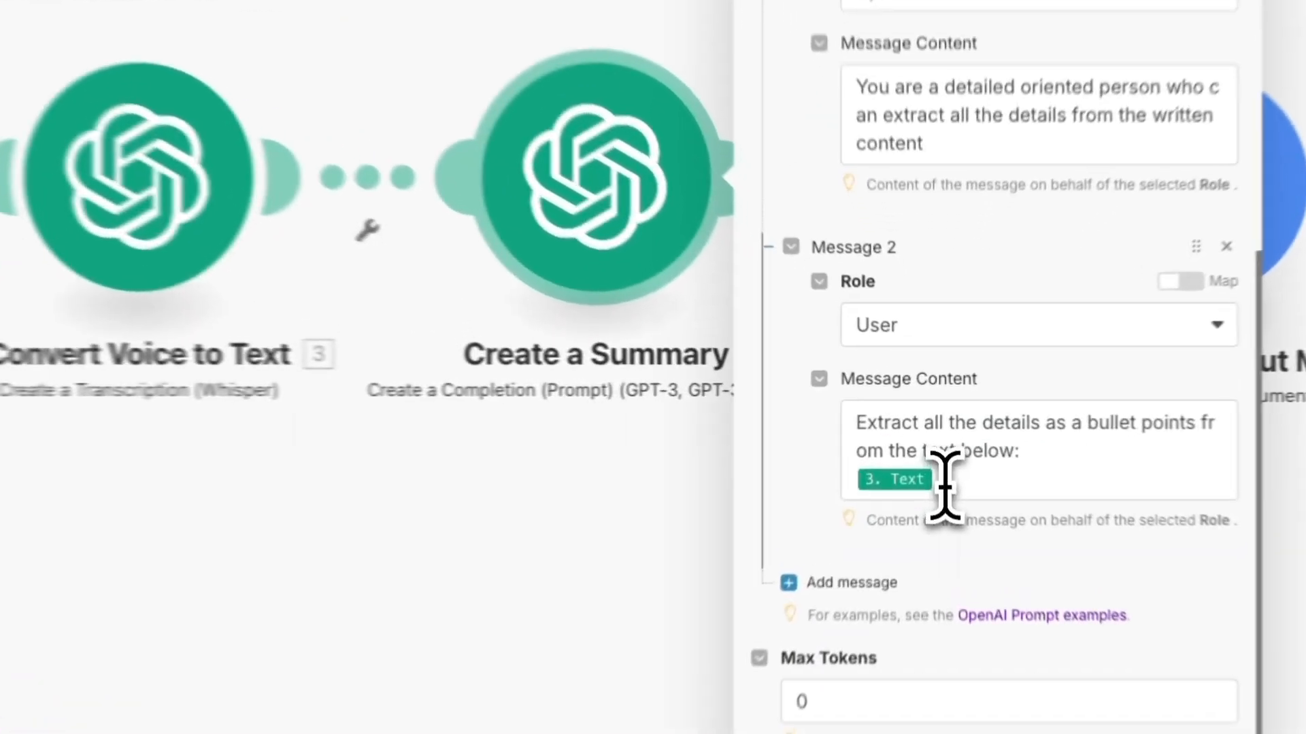
pyautogui.click(938, 444)
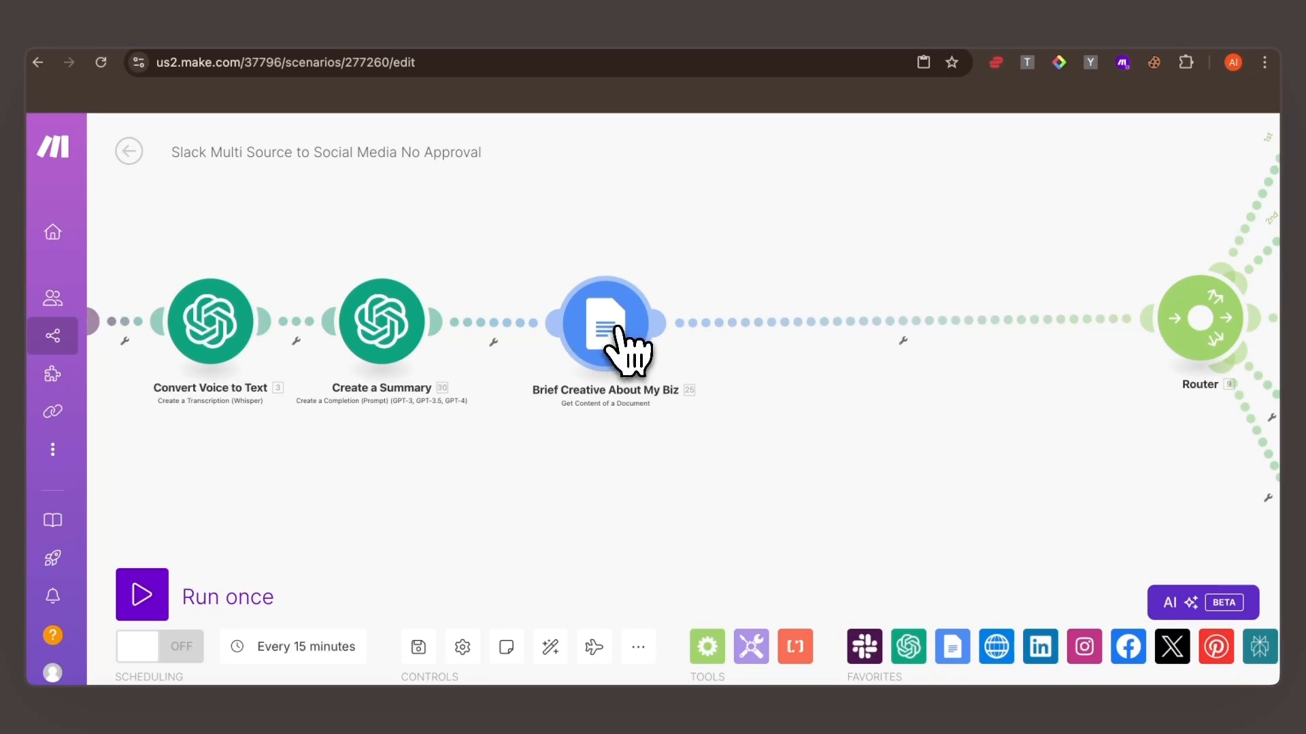
# - In the Brief Creative About My Biz module, try adding a Google connection and set Get Content of a Document to By Mapping
pyautogui.click(626, 349)
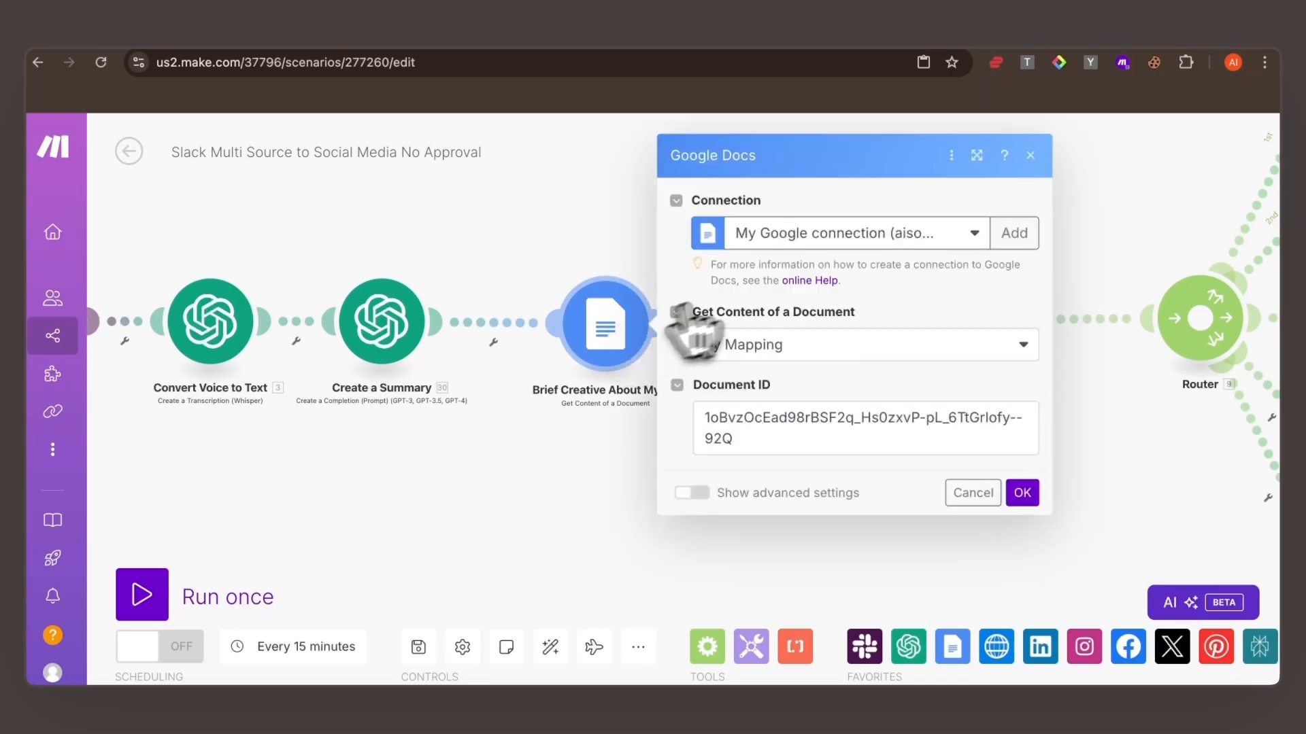
pyautogui.click(1013, 234)
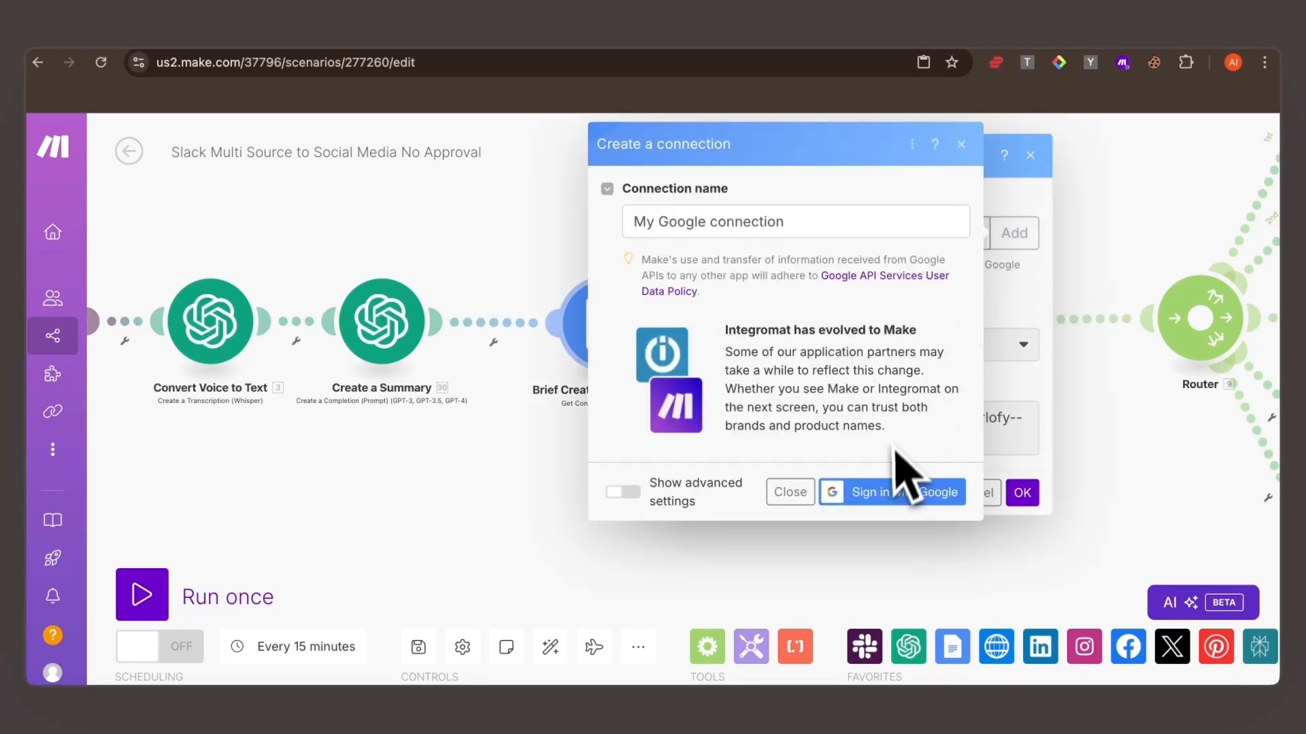
pyautogui.click(890, 501)
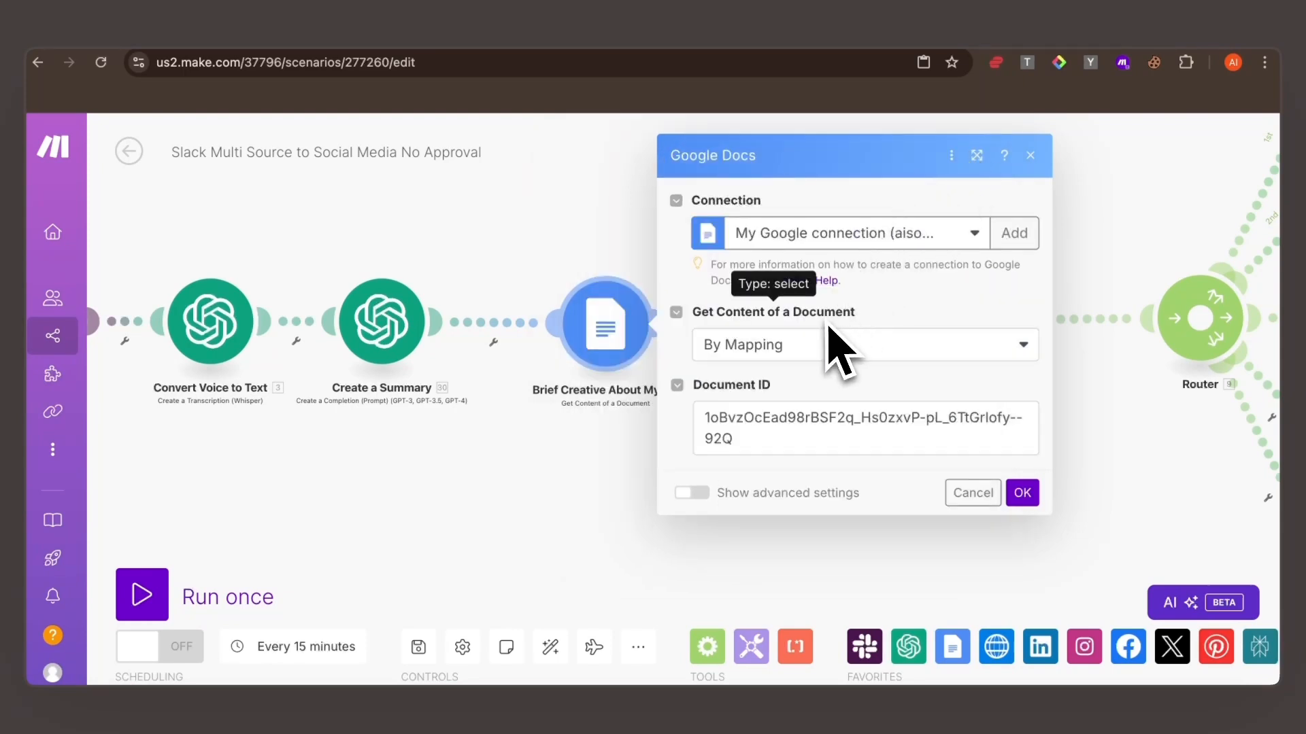
pyautogui.click(833, 365)
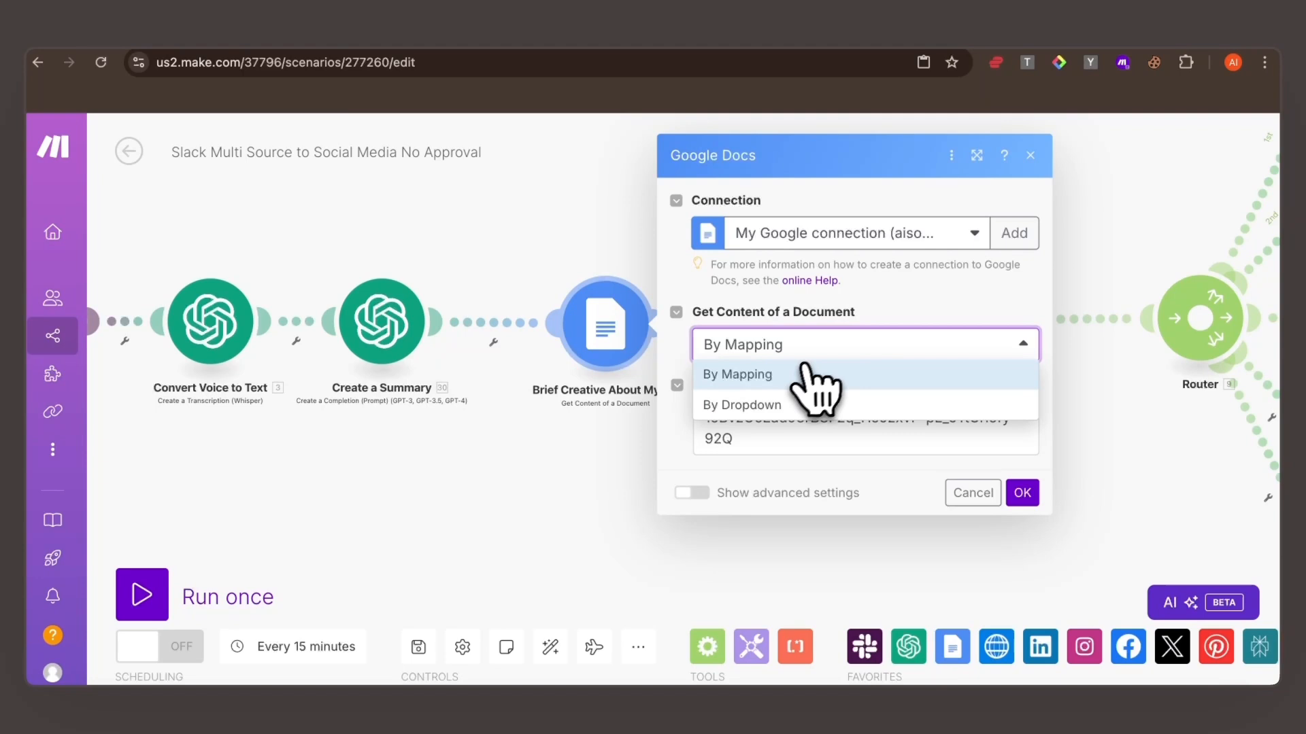
pyautogui.click(769, 378)
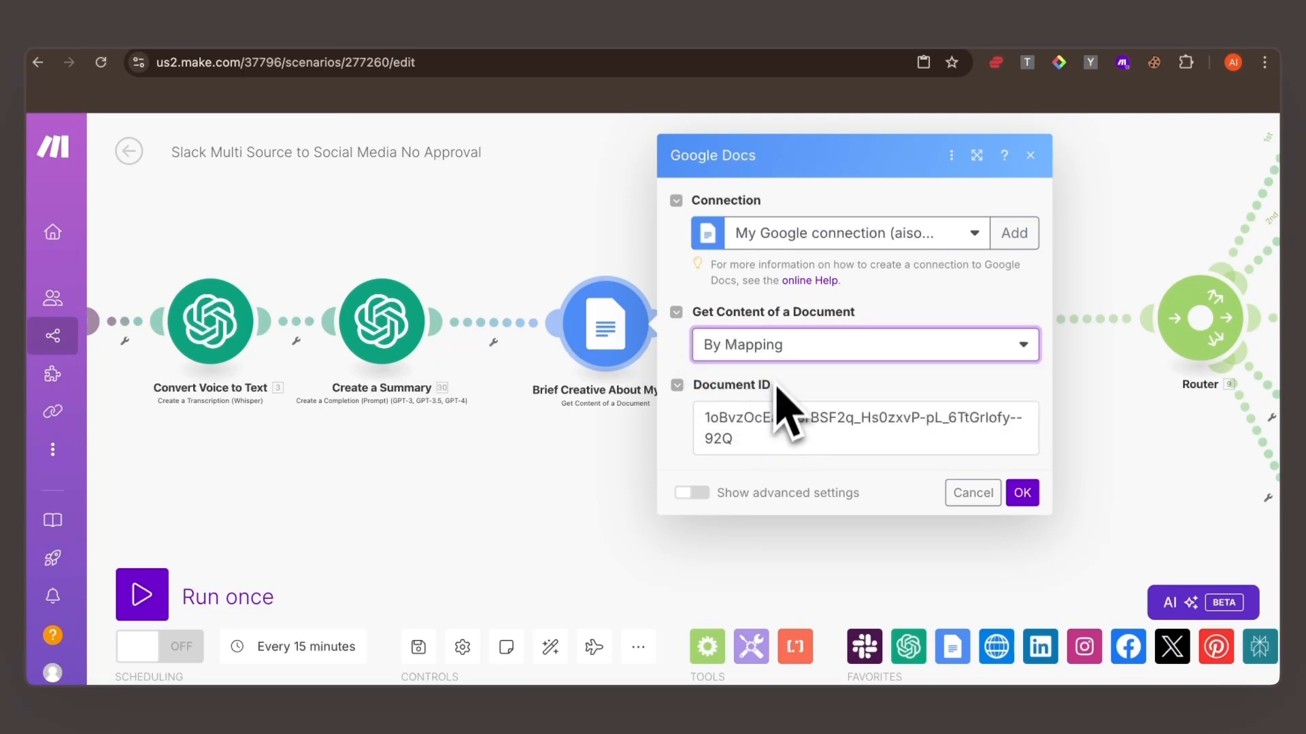
# - Locate the document ID in the creative brief's Google Docs address, then return to the Google Docs module settings in Make
pyautogui.moveTo(799, 401); pyautogui.dragTo(733, 402)
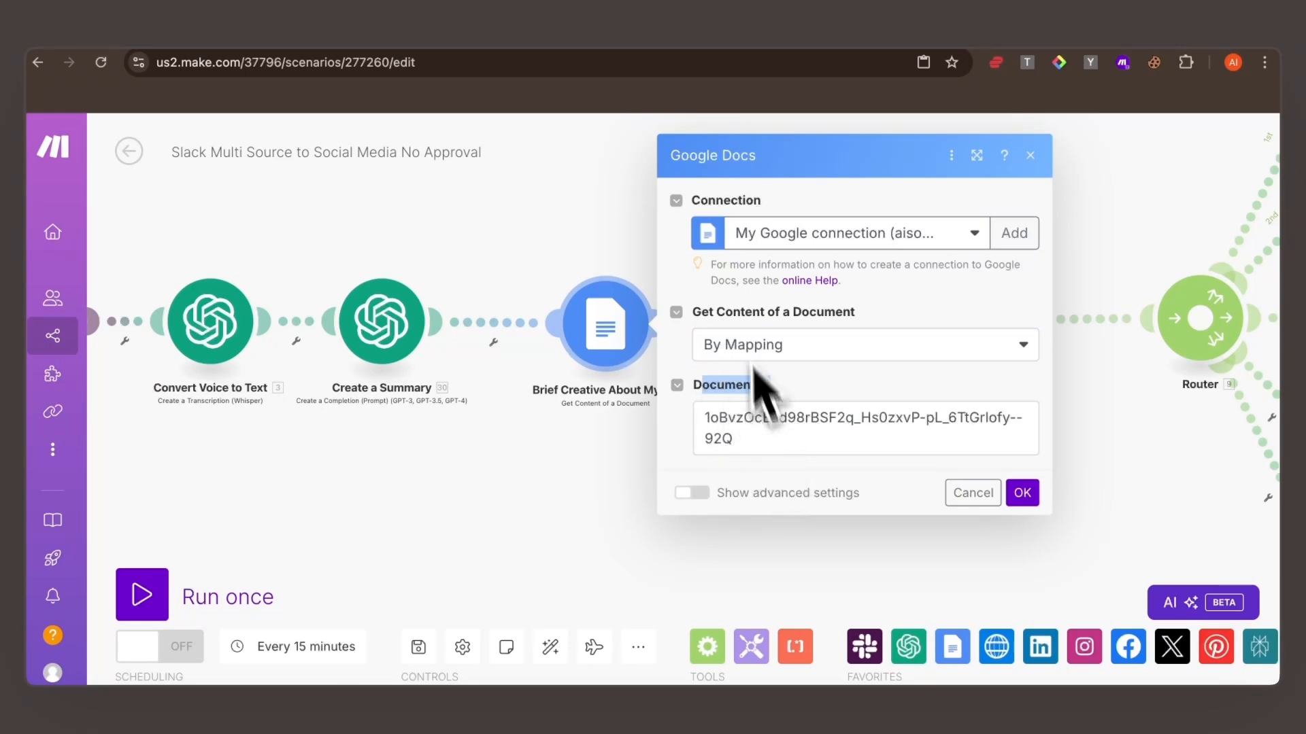
pyautogui.click(689, 36)
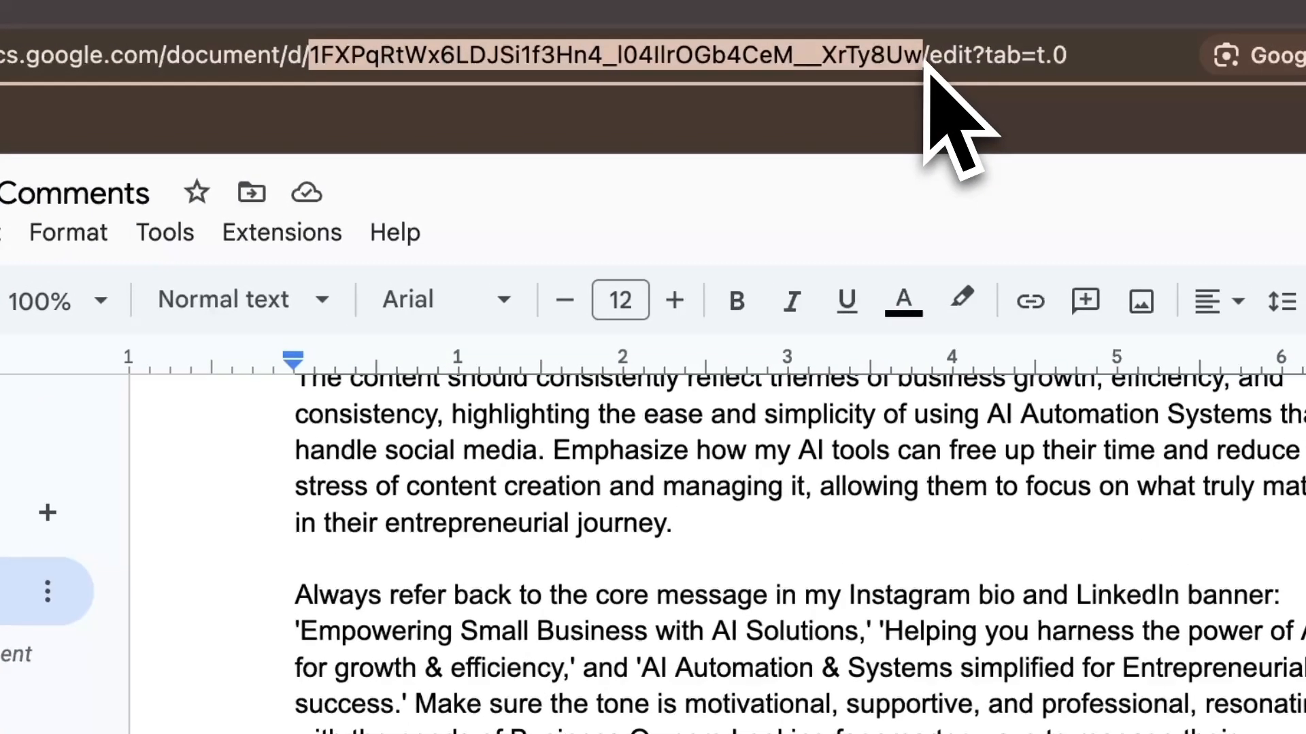
pyautogui.click(391, 10)
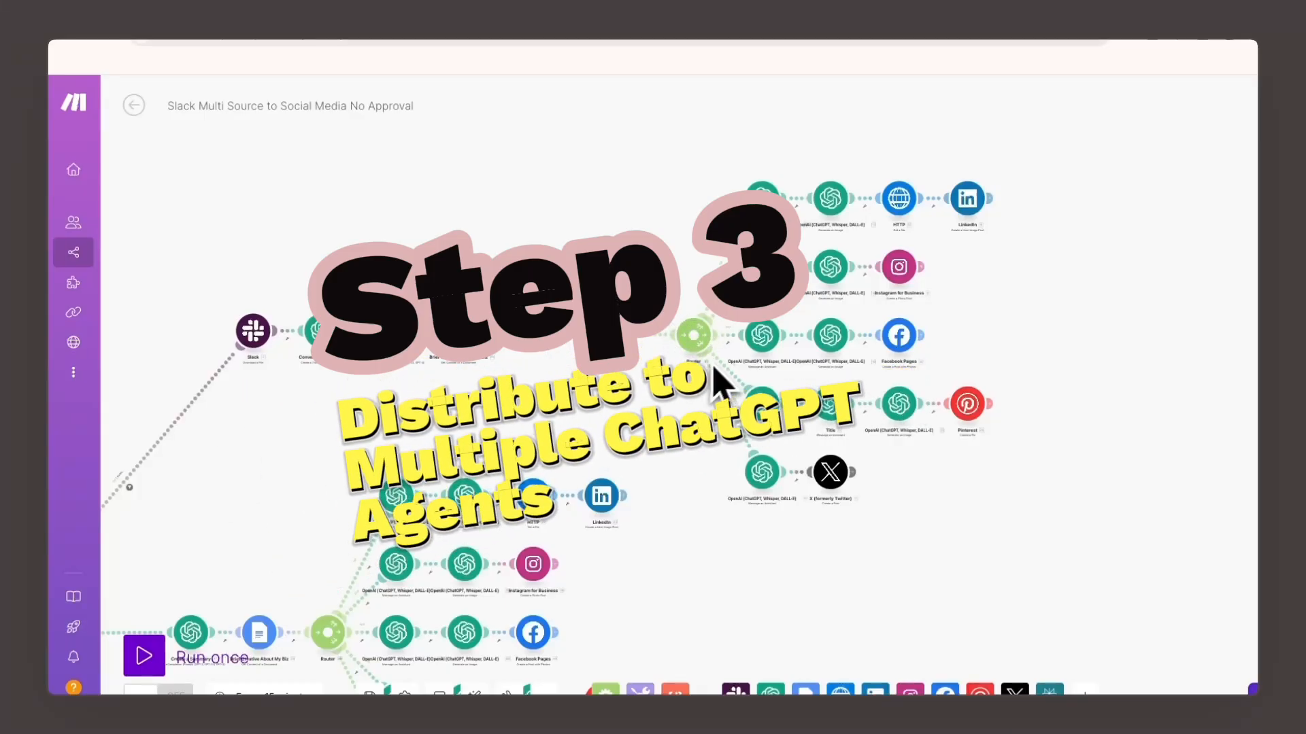
# - Examine the voice route's second router and its LinkedIn, Instagram, Facebook, Pinterest and X branches
pyautogui.scroll(-3, 685, 271)
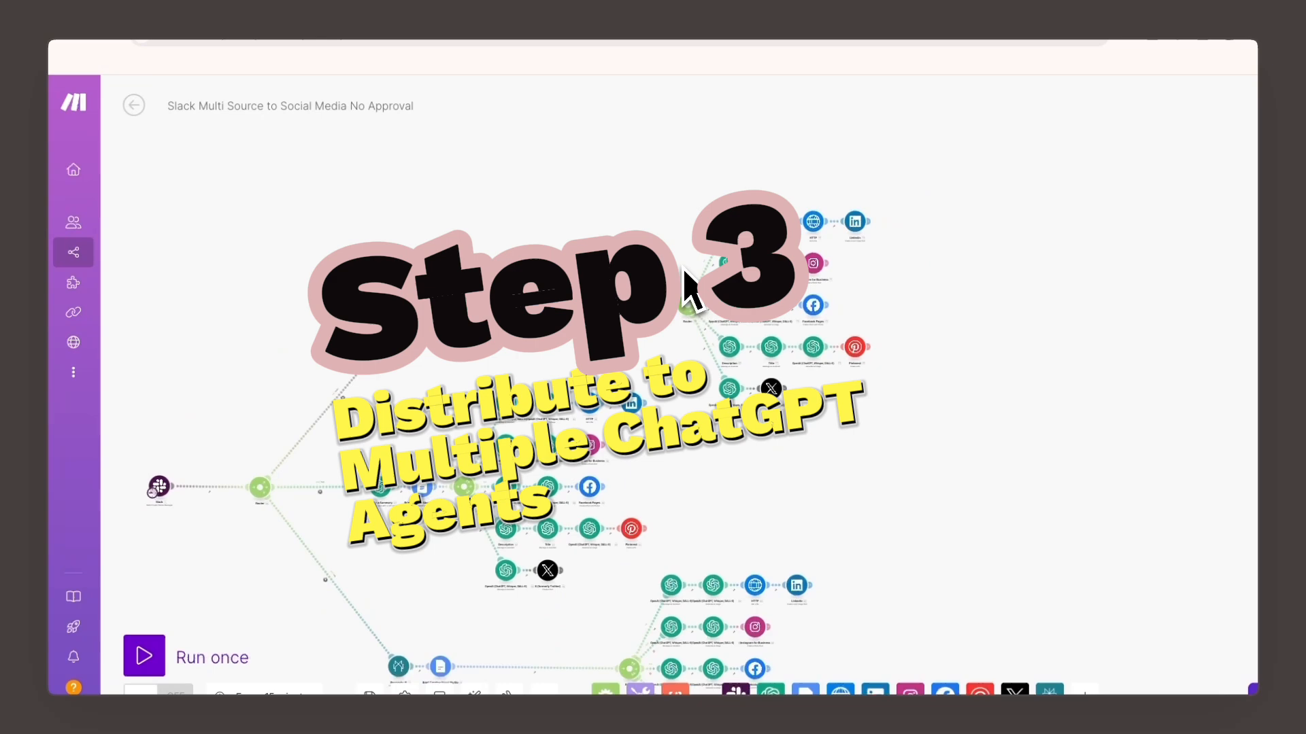
pyautogui.scroll(5, 682, 265)
pyautogui.scroll(-2, 682, 269)
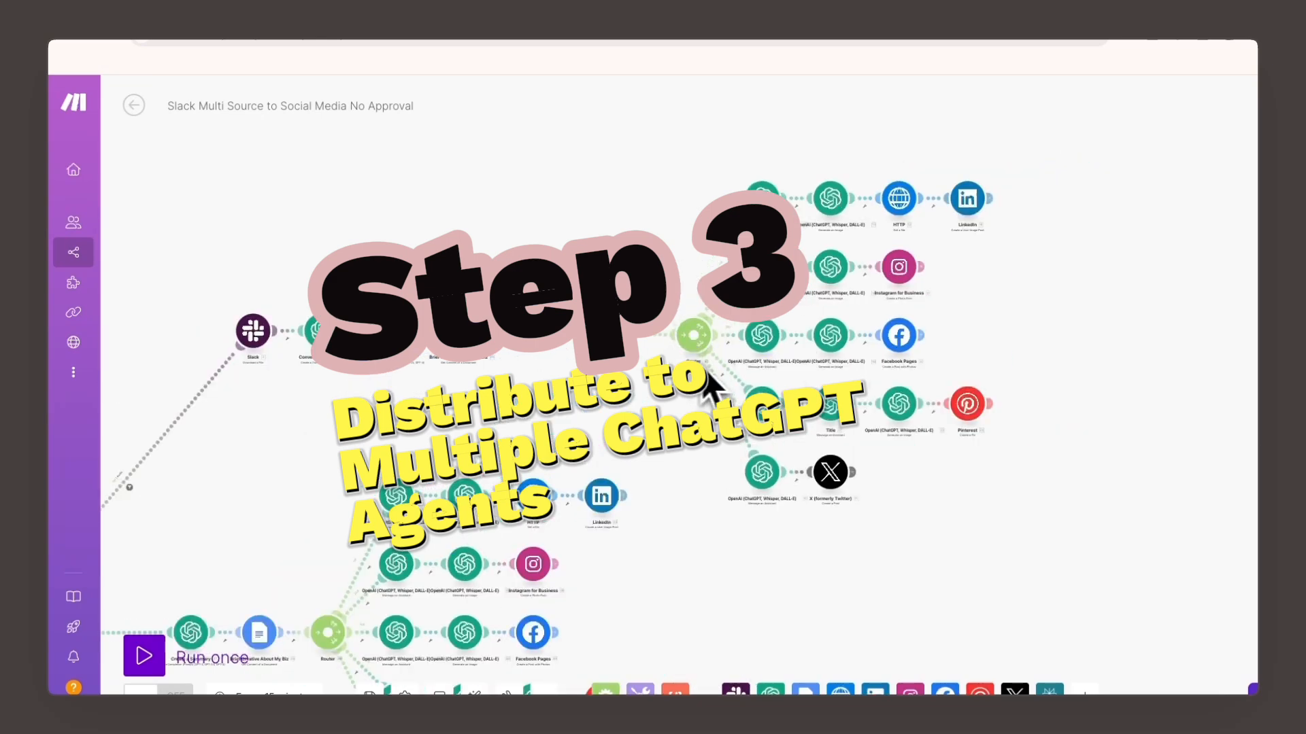
pyautogui.scroll(-3, 684, 277)
pyautogui.scroll(5, 682, 269)
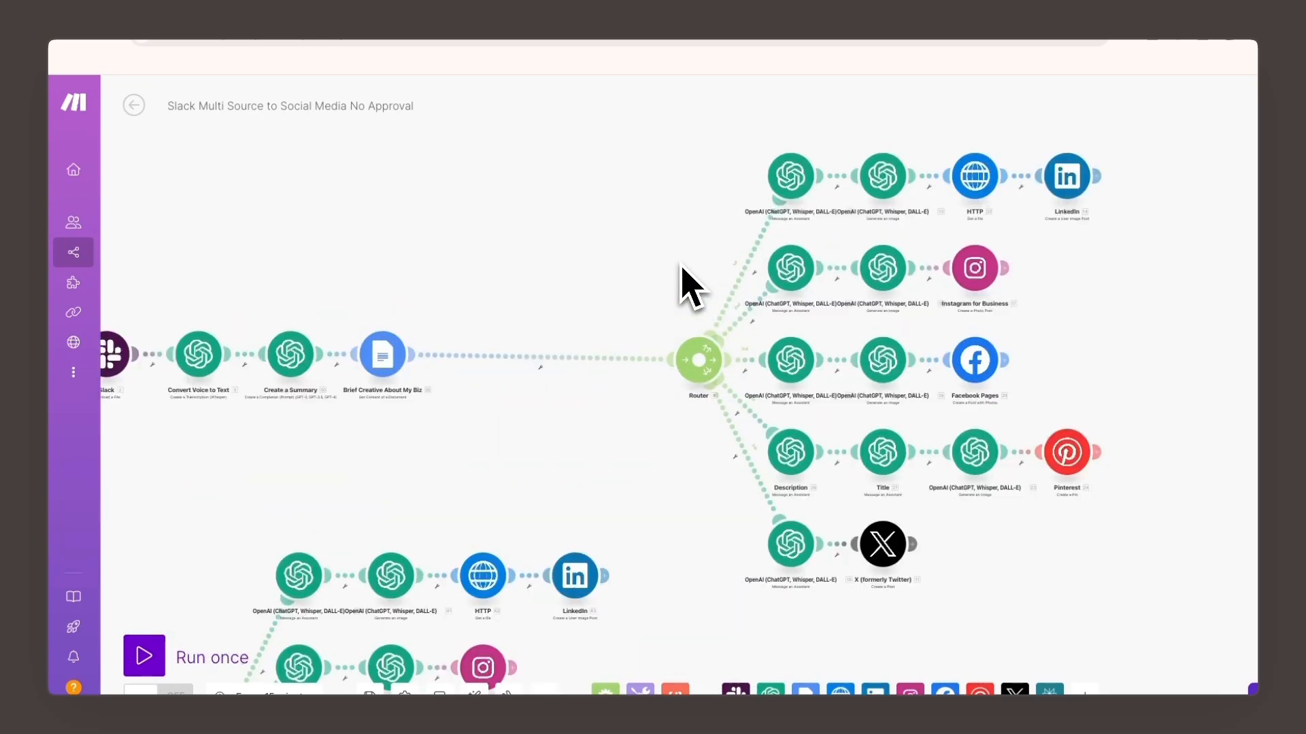
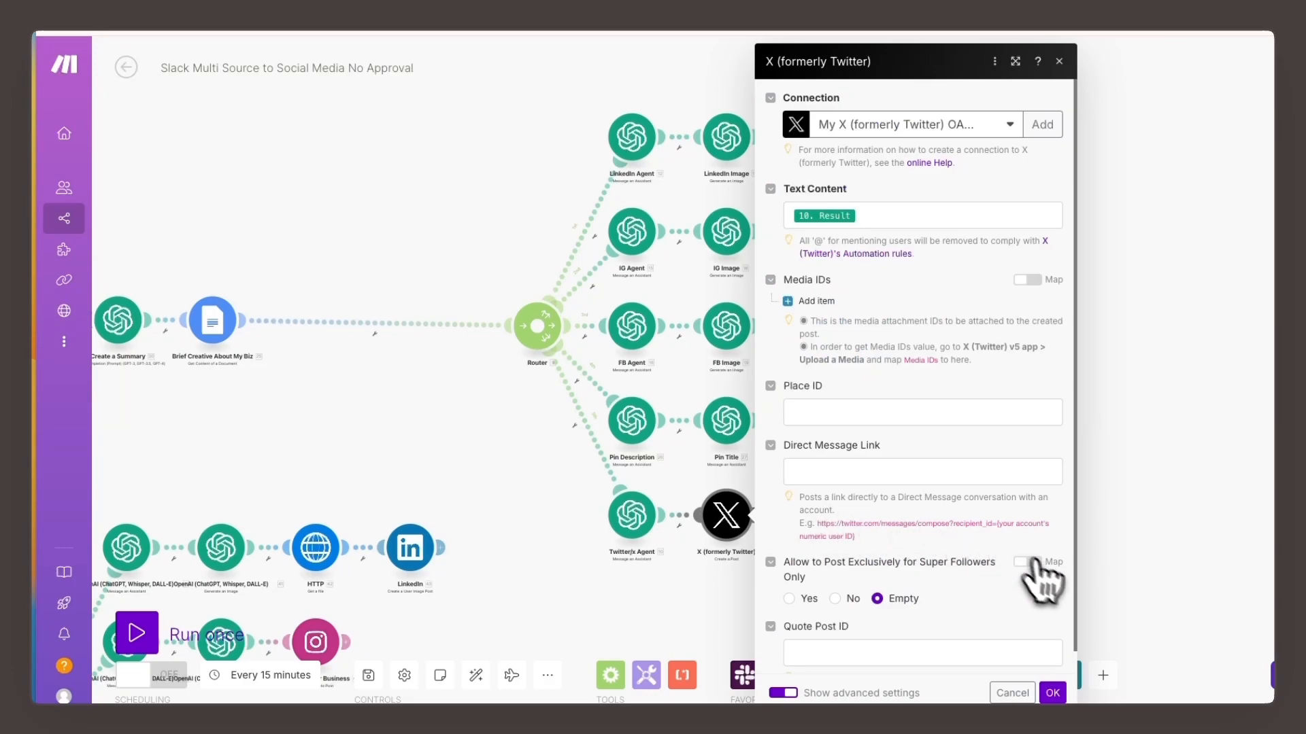
# - Close the X module settings and consult Make's help page on connecting X (formerly Twitter) to Make
pyautogui.click(1055, 694)
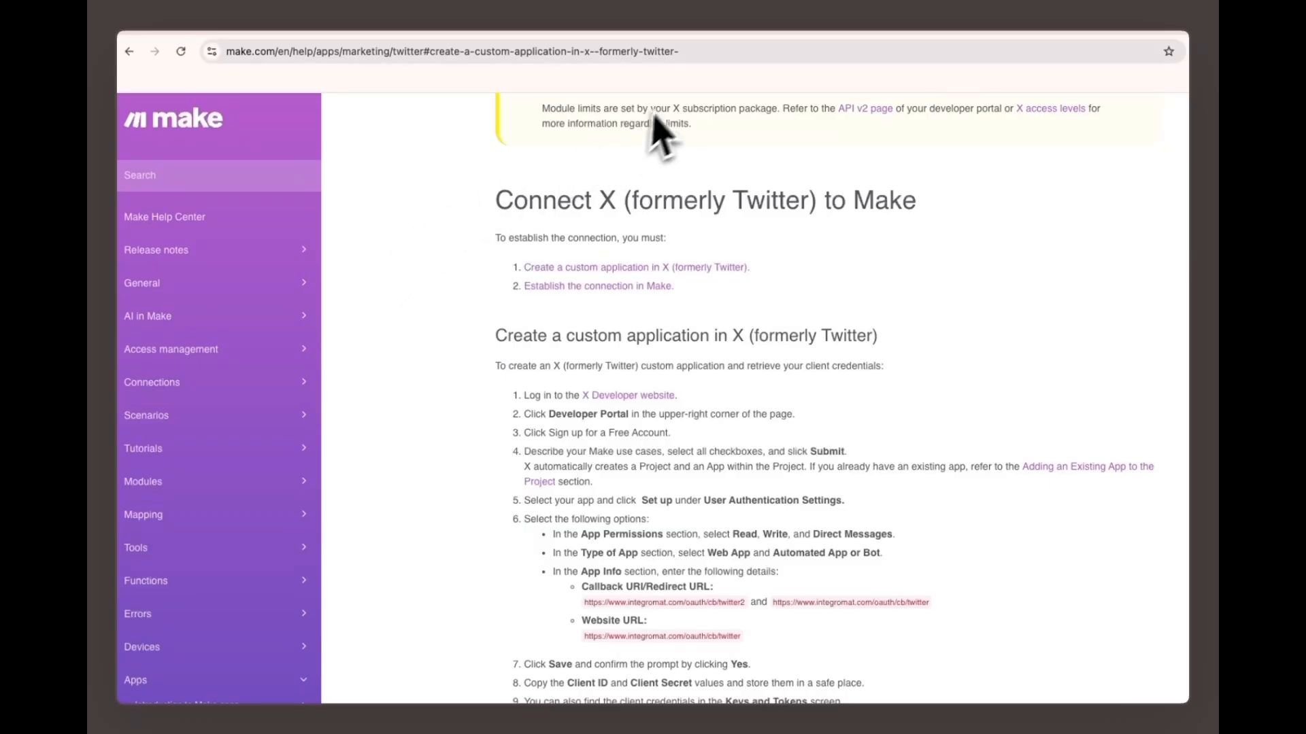
pyautogui.click(676, 51)
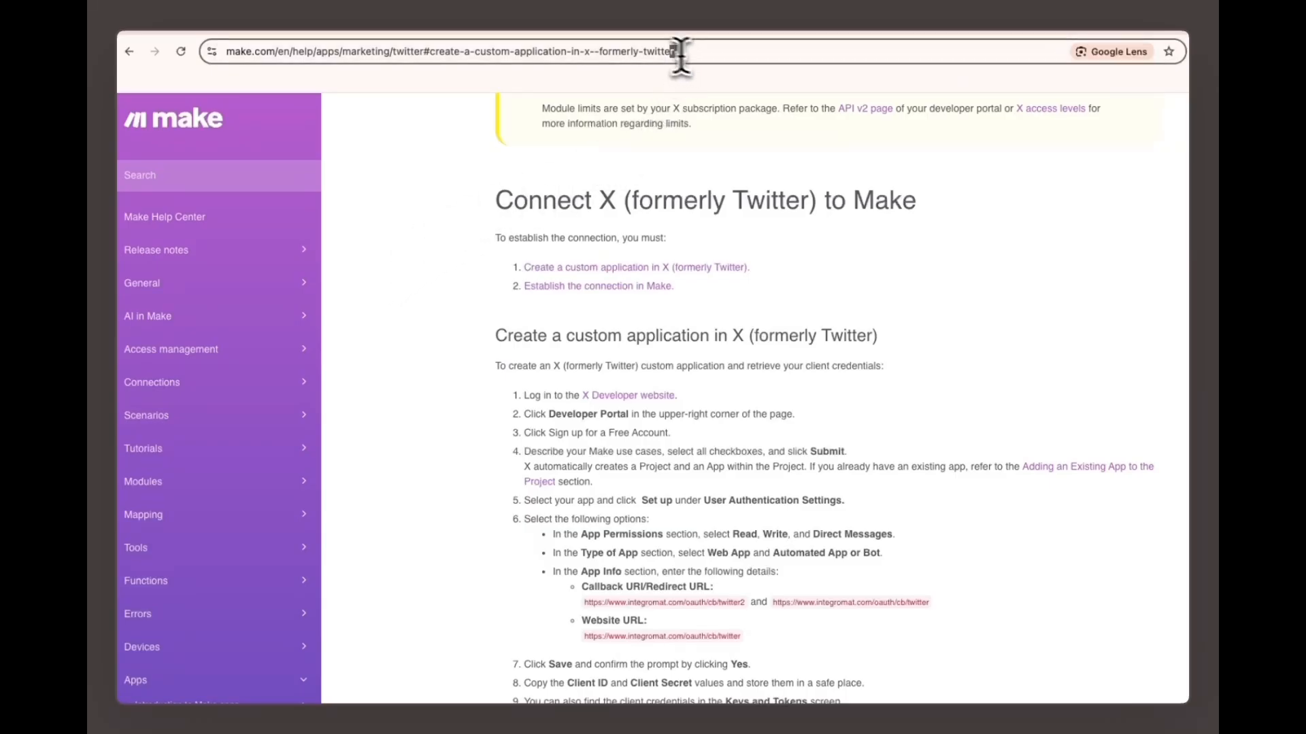
pyautogui.moveTo(470, 197); pyautogui.dragTo(901, 225)
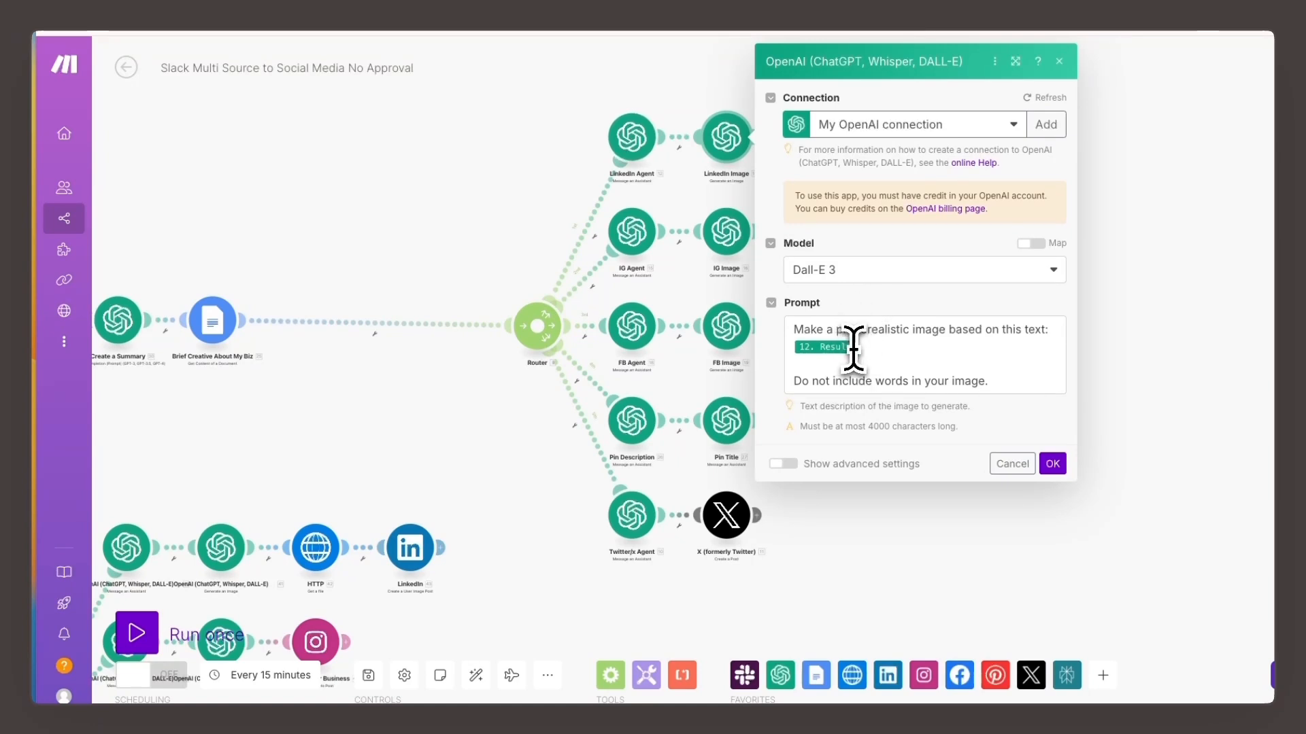
# - Review the LinkedIn Image module's Dall-E 3 prompt, highlighting the instruction "Do not include words in your image", and confirm the settings
pyautogui.doubleClick(801, 383)
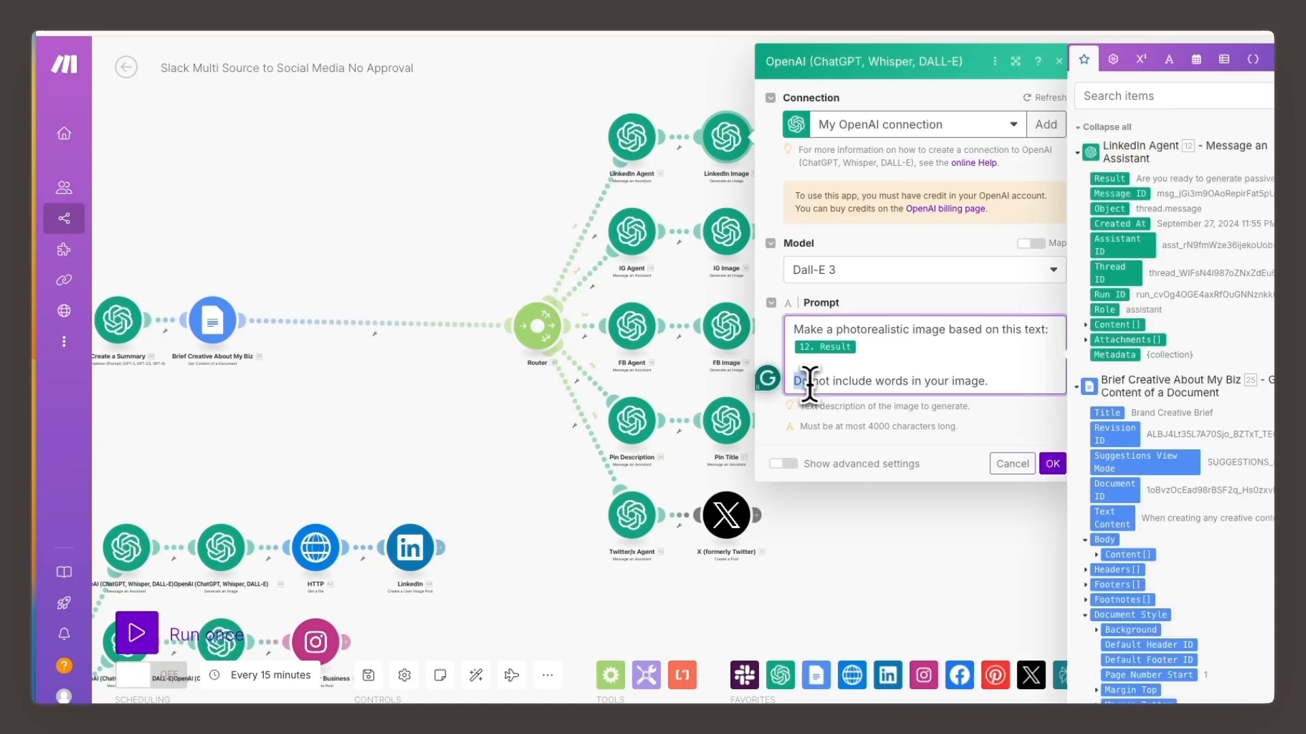
pyautogui.moveTo(847, 385); pyautogui.dragTo(934, 394)
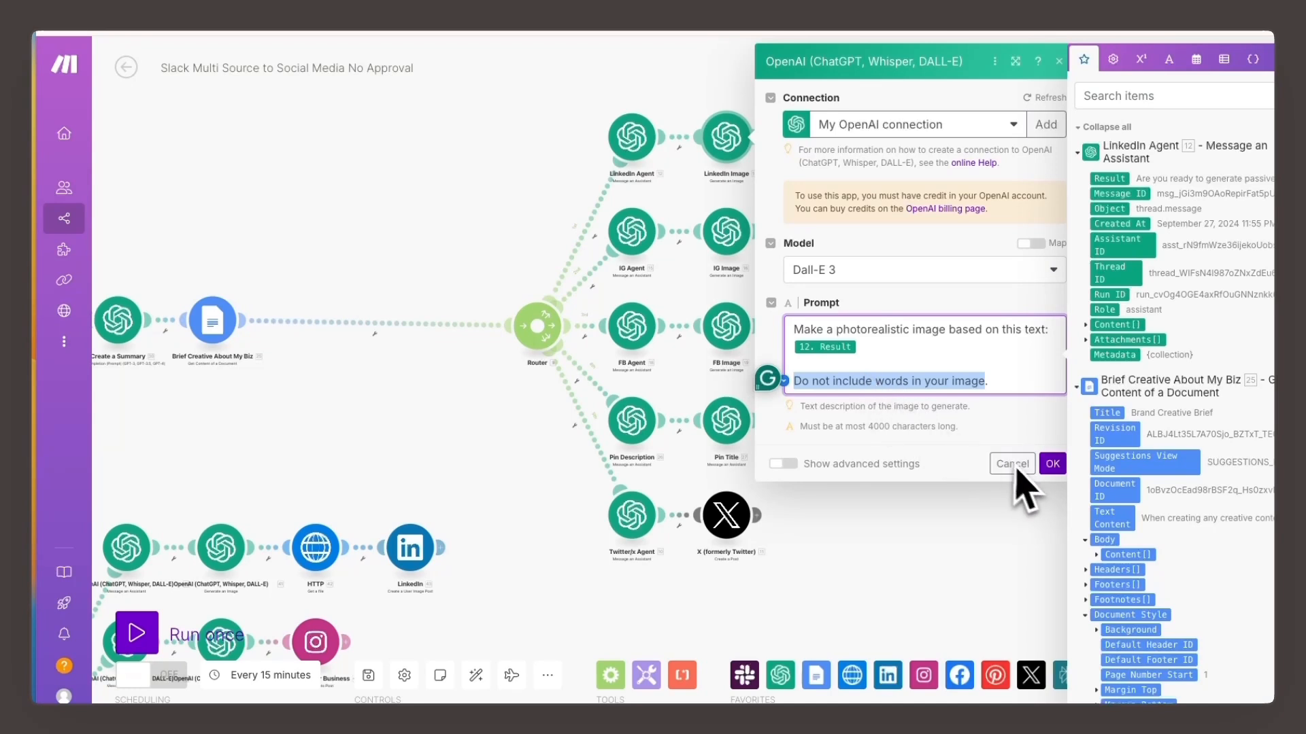
pyautogui.click(1048, 464)
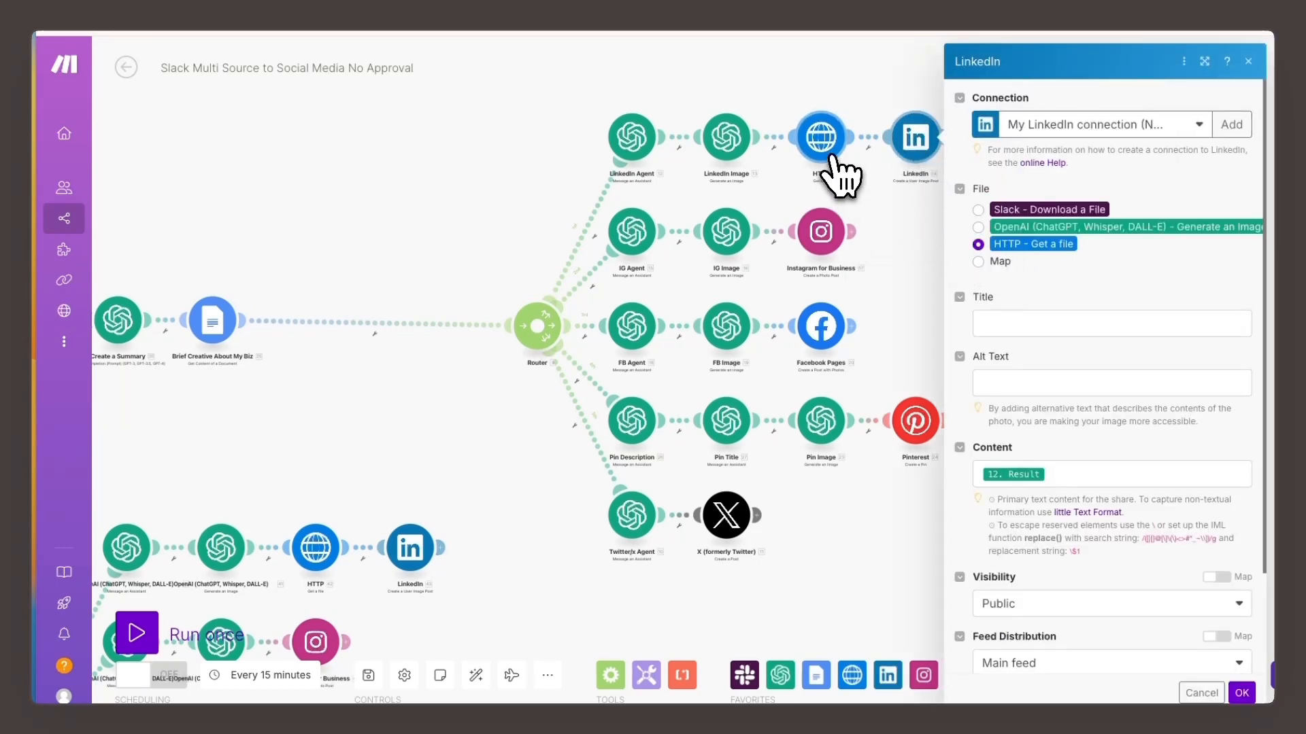
# - Inspect the HTTP Get a File module's URL mapping against the LinkedIn Image module's Data output
pyautogui.click(1248, 62)
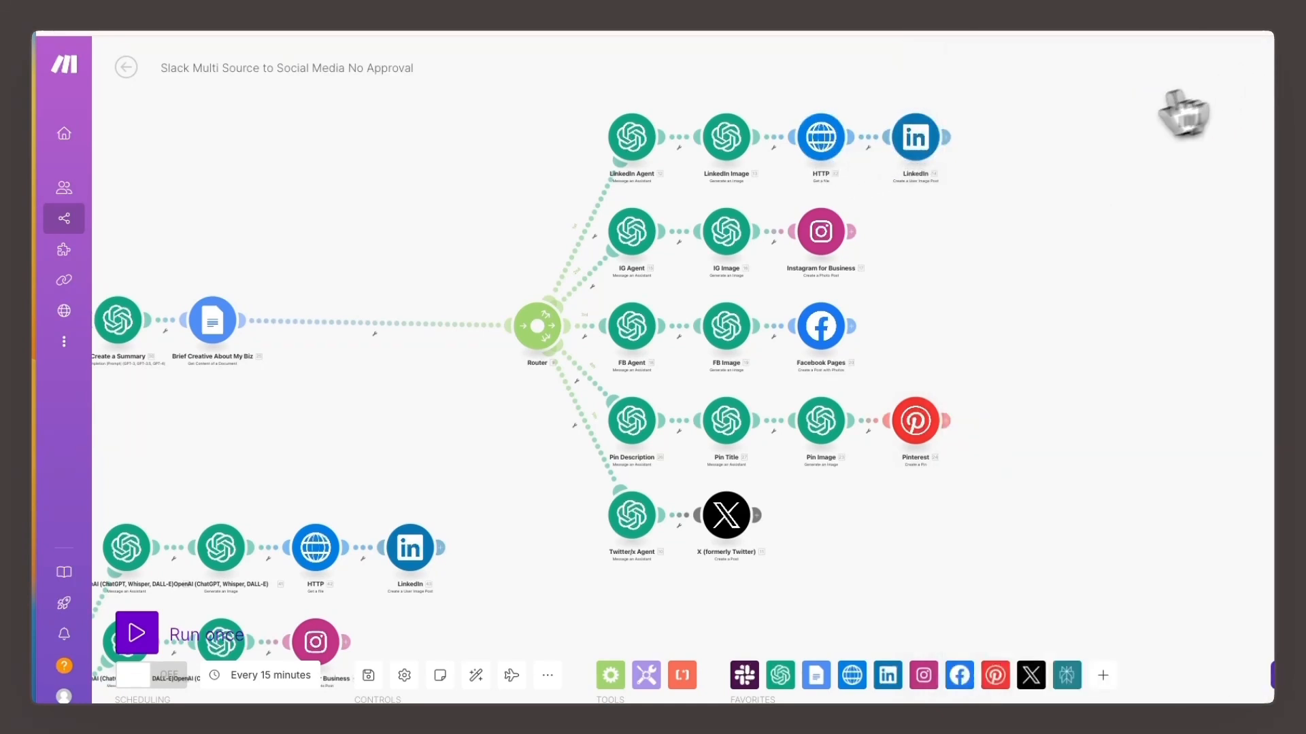
pyautogui.click(823, 139)
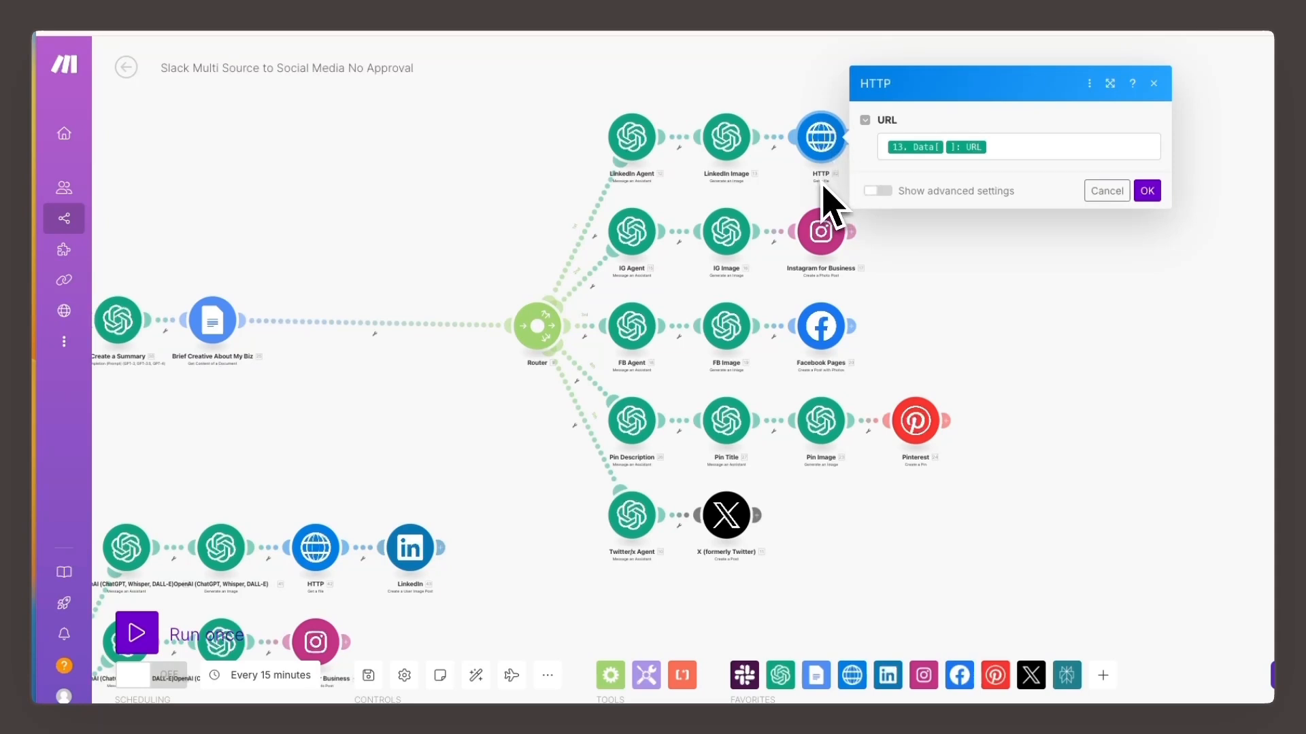
pyautogui.click(1001, 147)
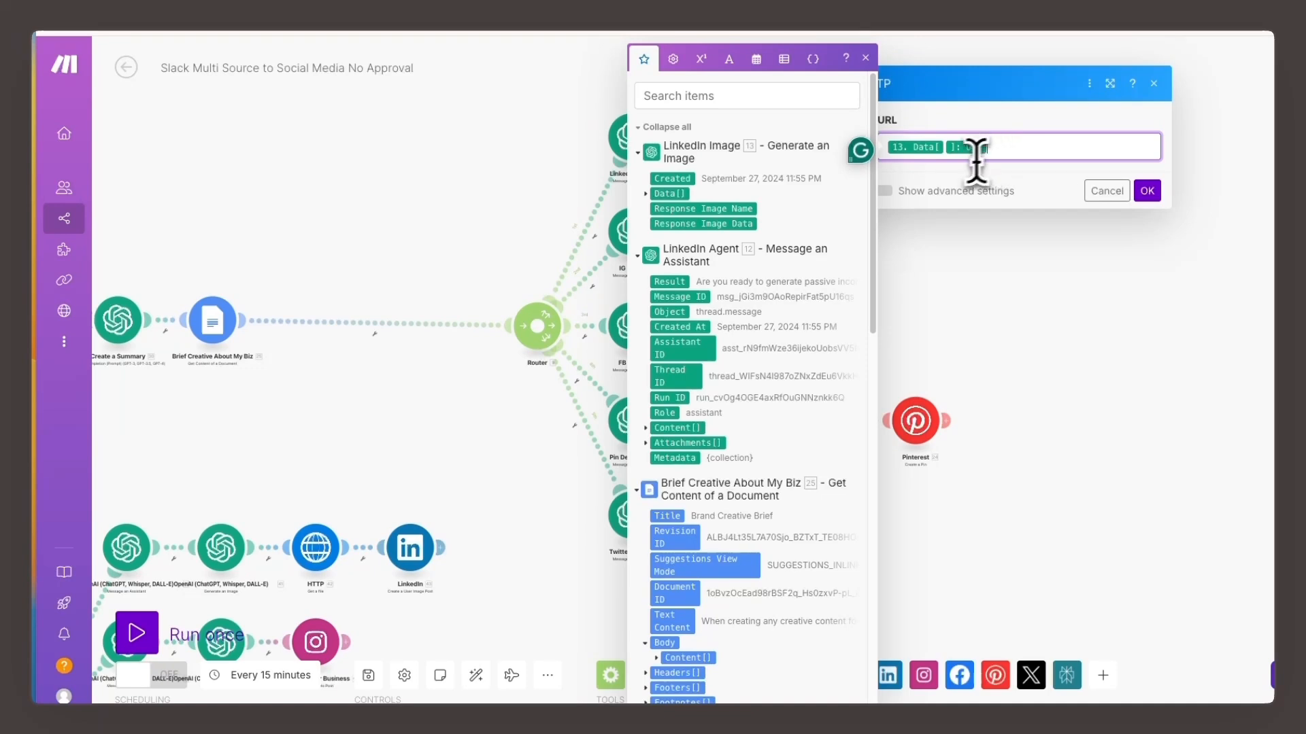
pyautogui.click(663, 195)
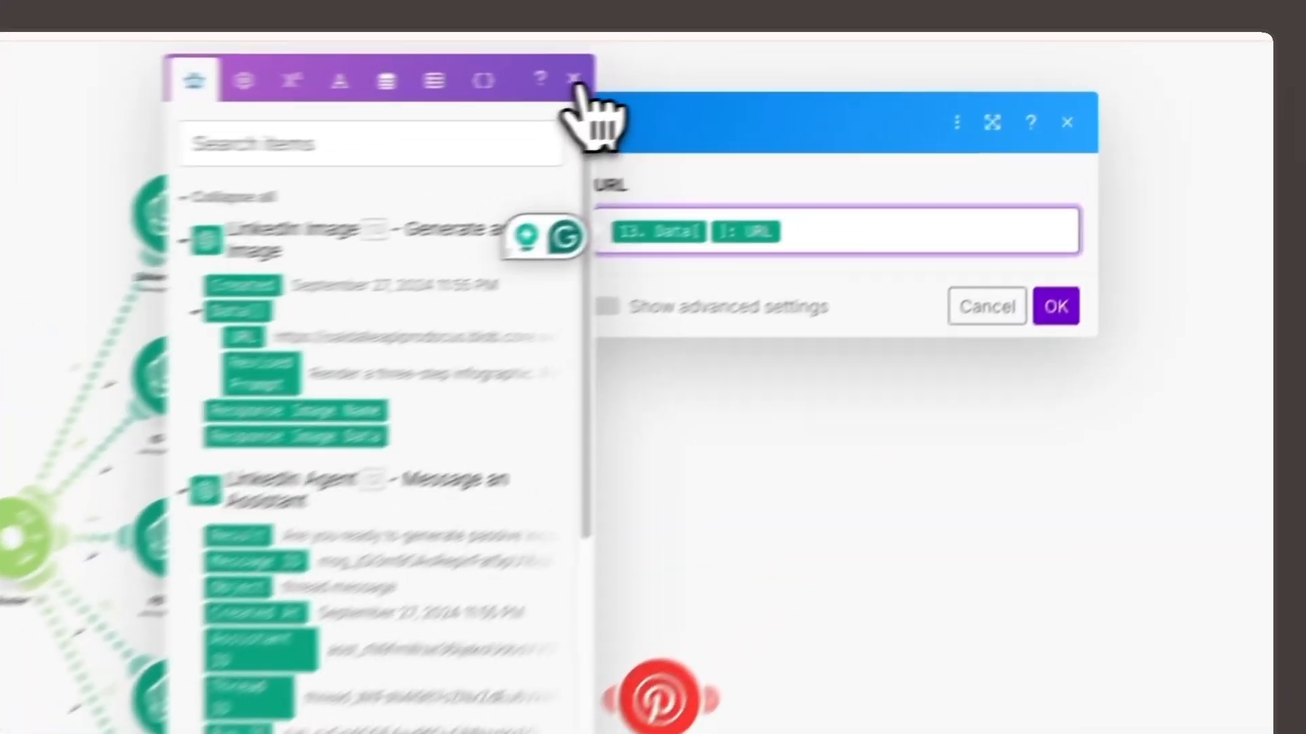
pyautogui.click(866, 58)
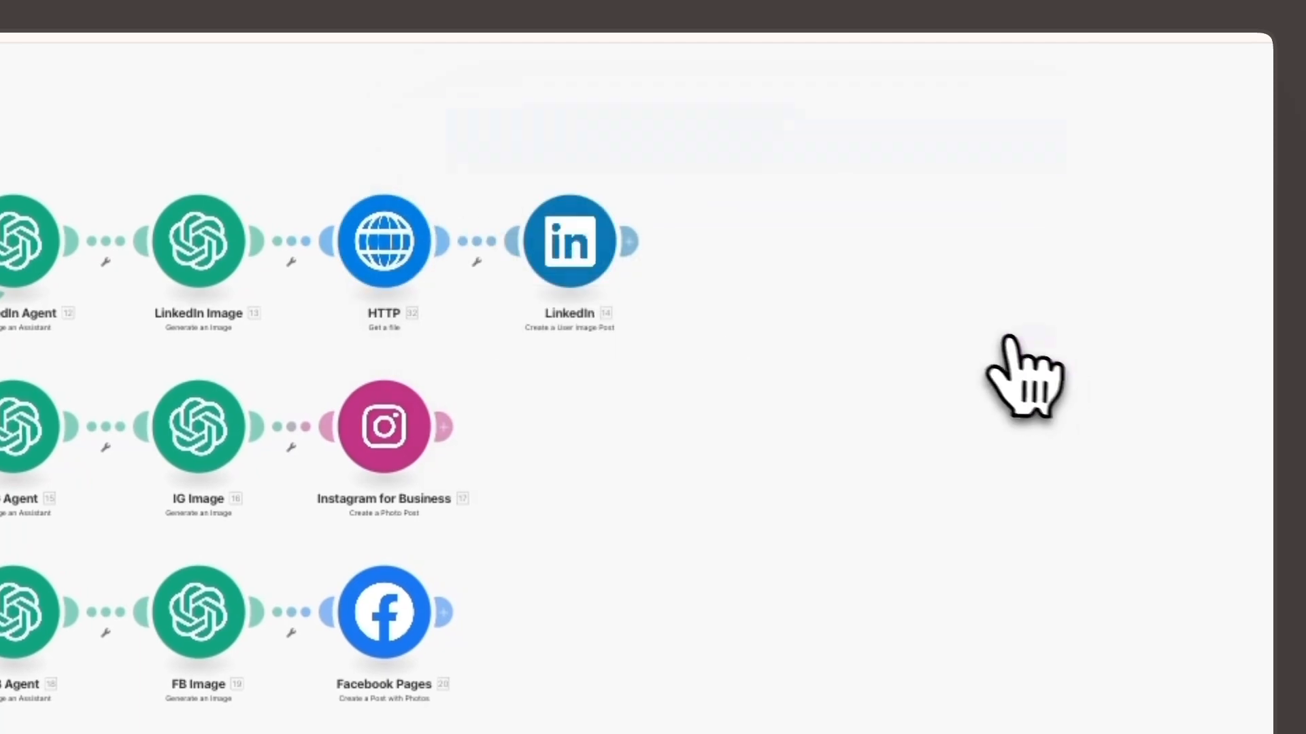
# - Check the LinkedIn post module's file source and compare its Content mapping with the LinkedIn Agent output
pyautogui.click(561, 246)
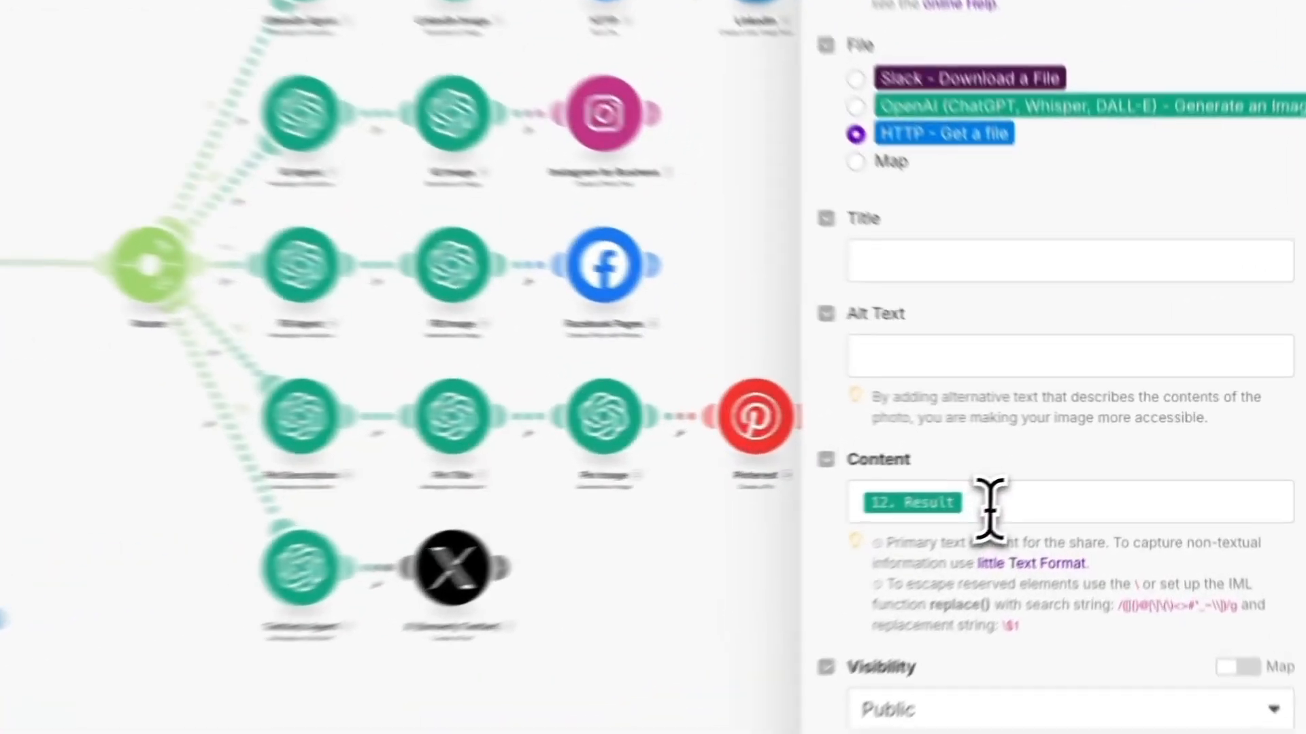
pyautogui.click(1057, 476)
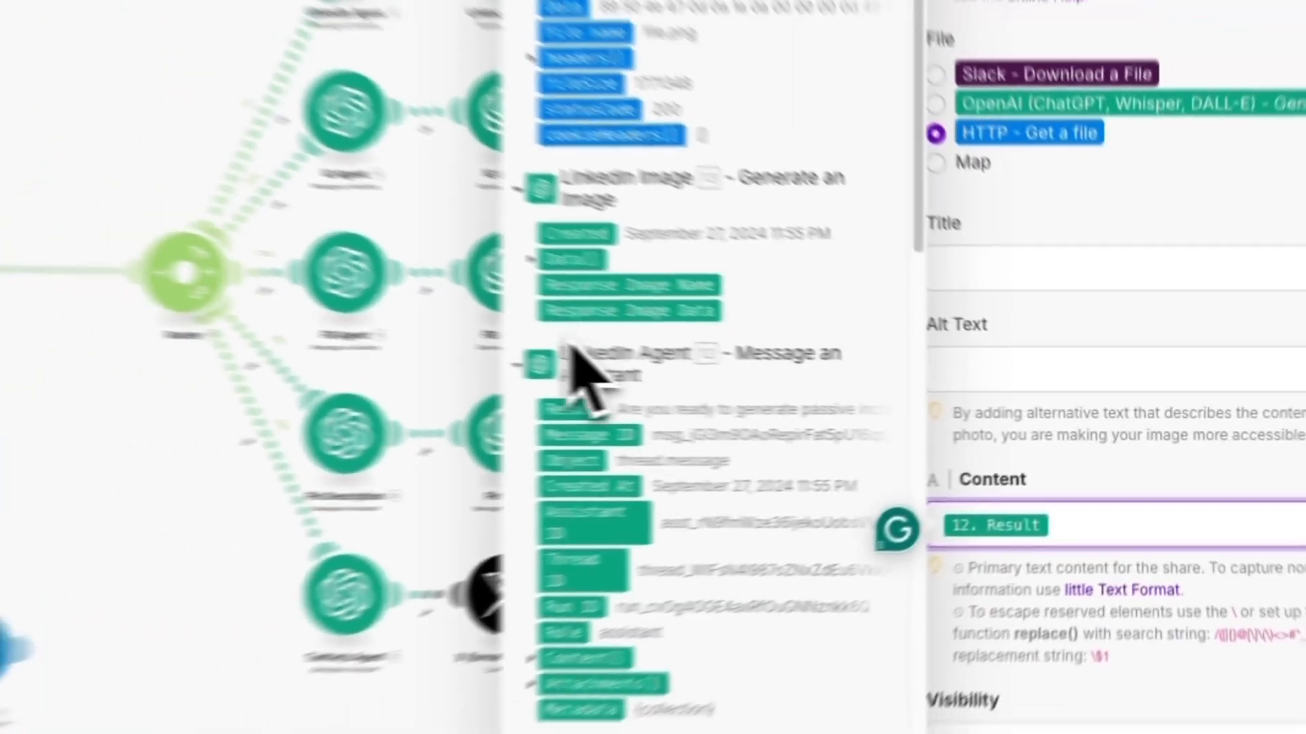
pyautogui.scroll(-2, 1084, 519)
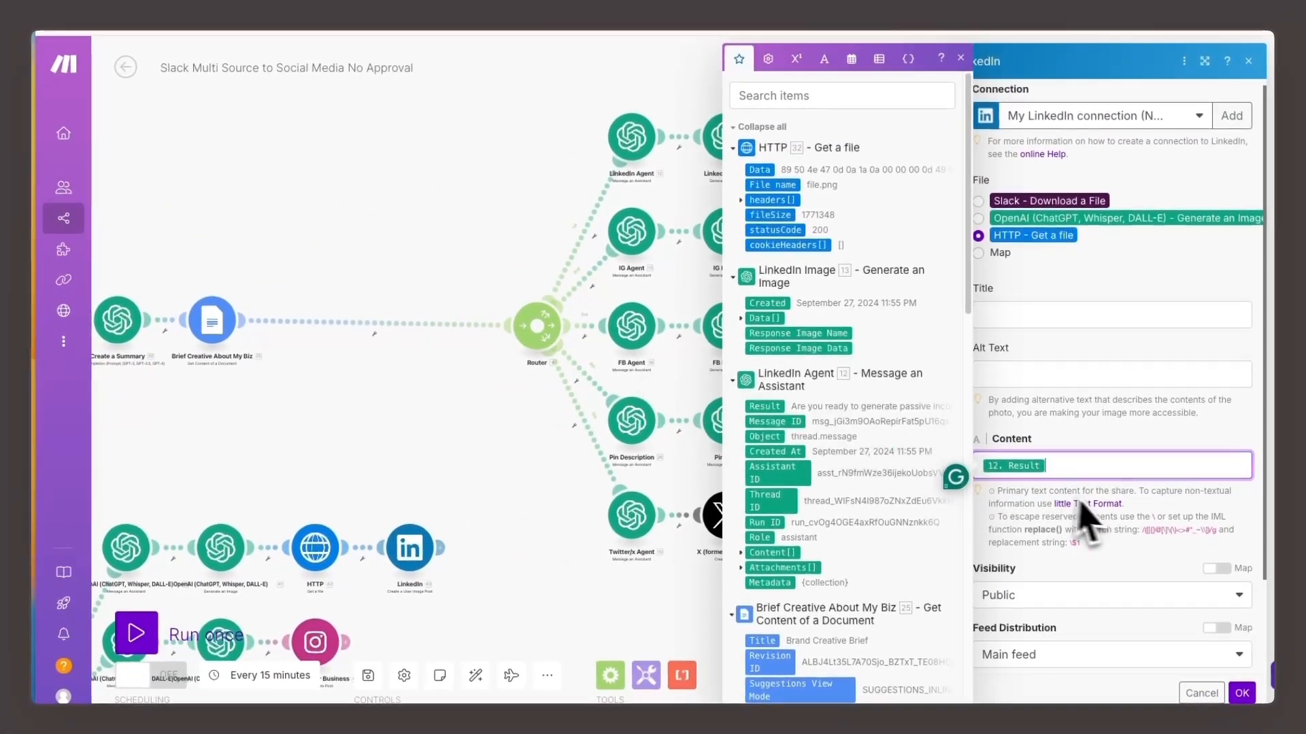
pyautogui.click(516, 180)
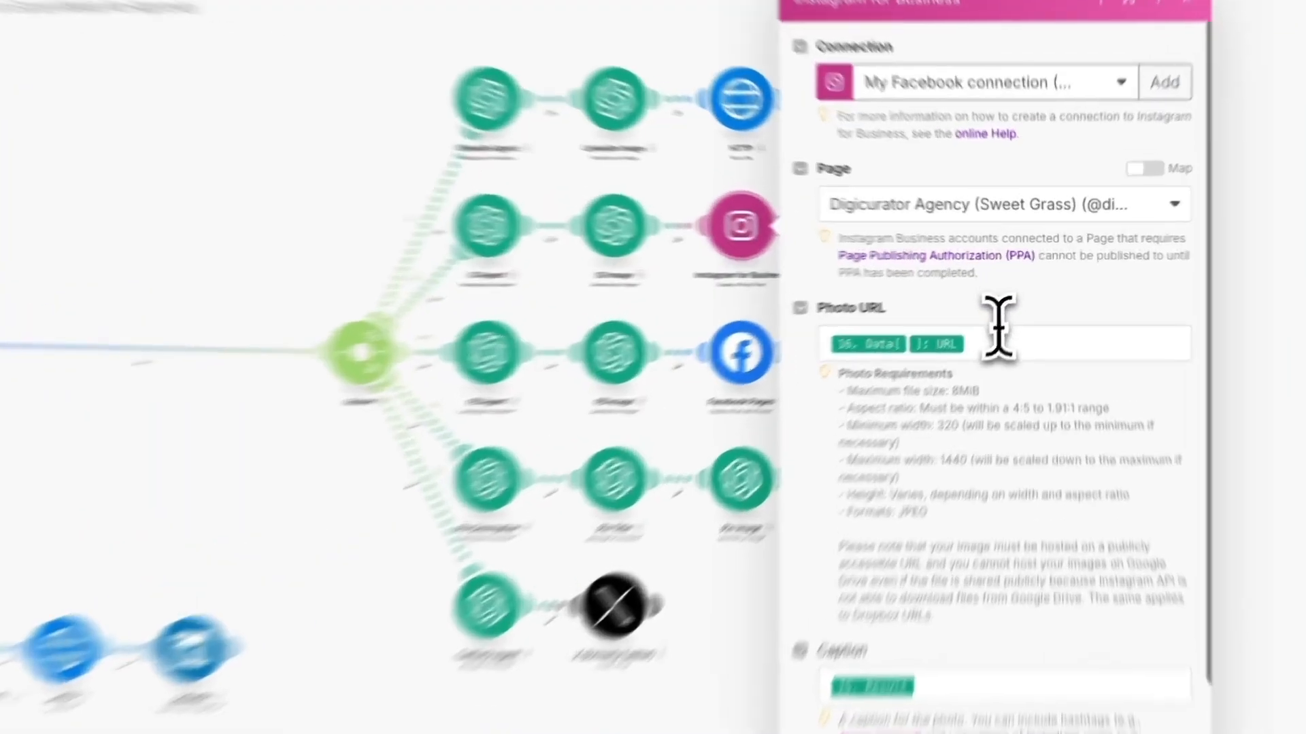
# - Check the Instagram for Business module's Photo URL and Caption mappings against the IG Image and IG Agent outputs, then confirm its settings
pyautogui.click(1013, 318)
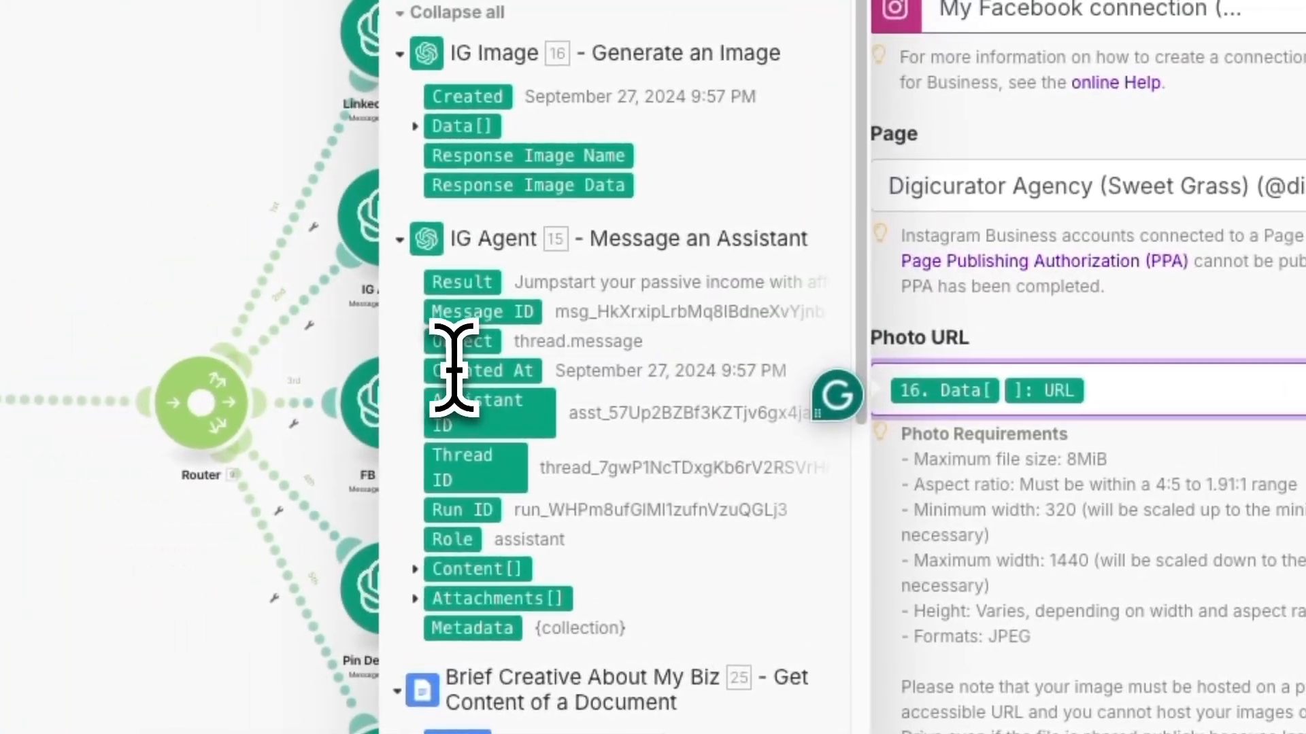
pyautogui.click(419, 126)
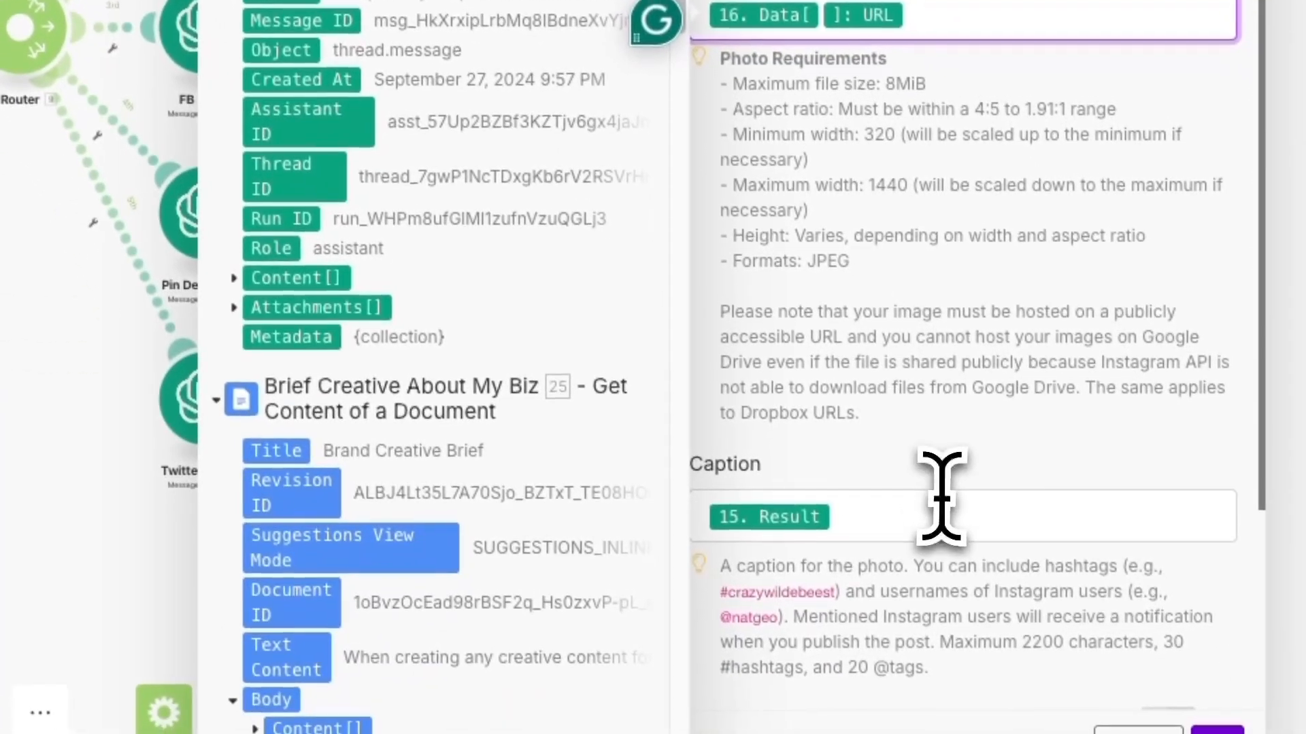
pyautogui.click(936, 513)
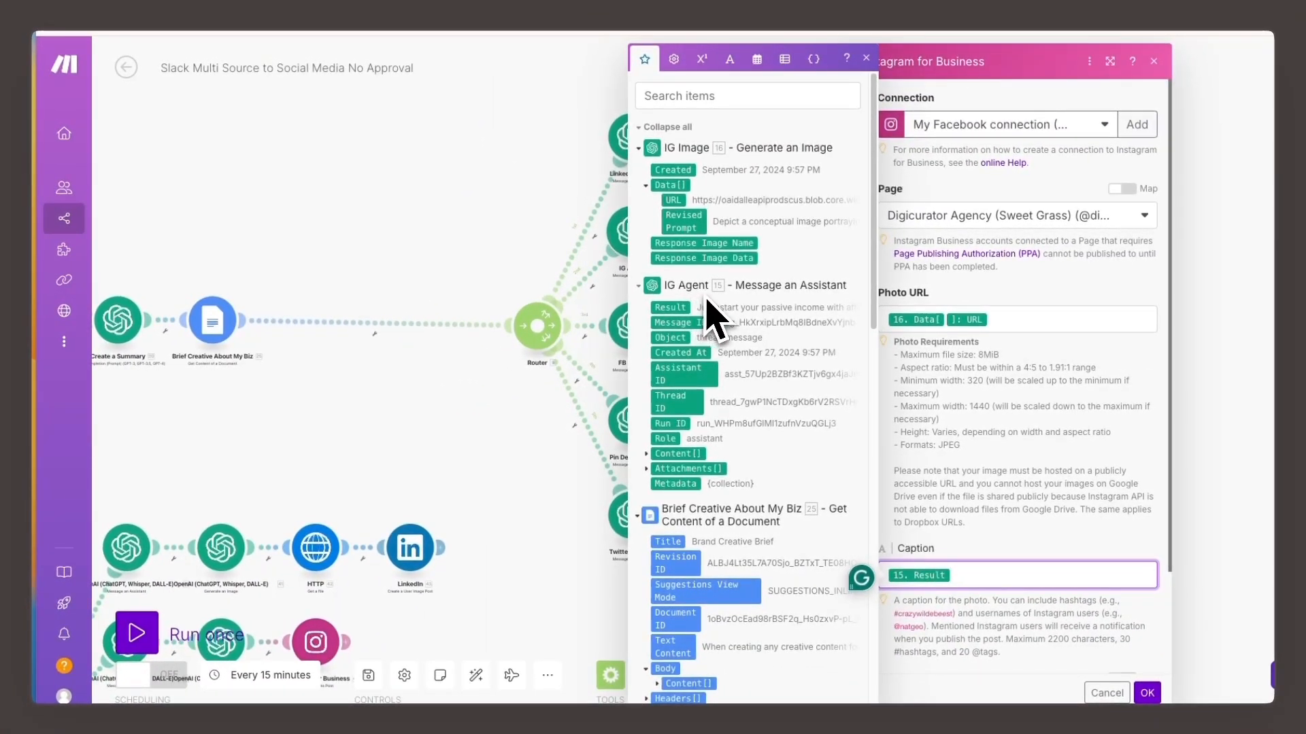
pyautogui.scroll(-2, 993, 410)
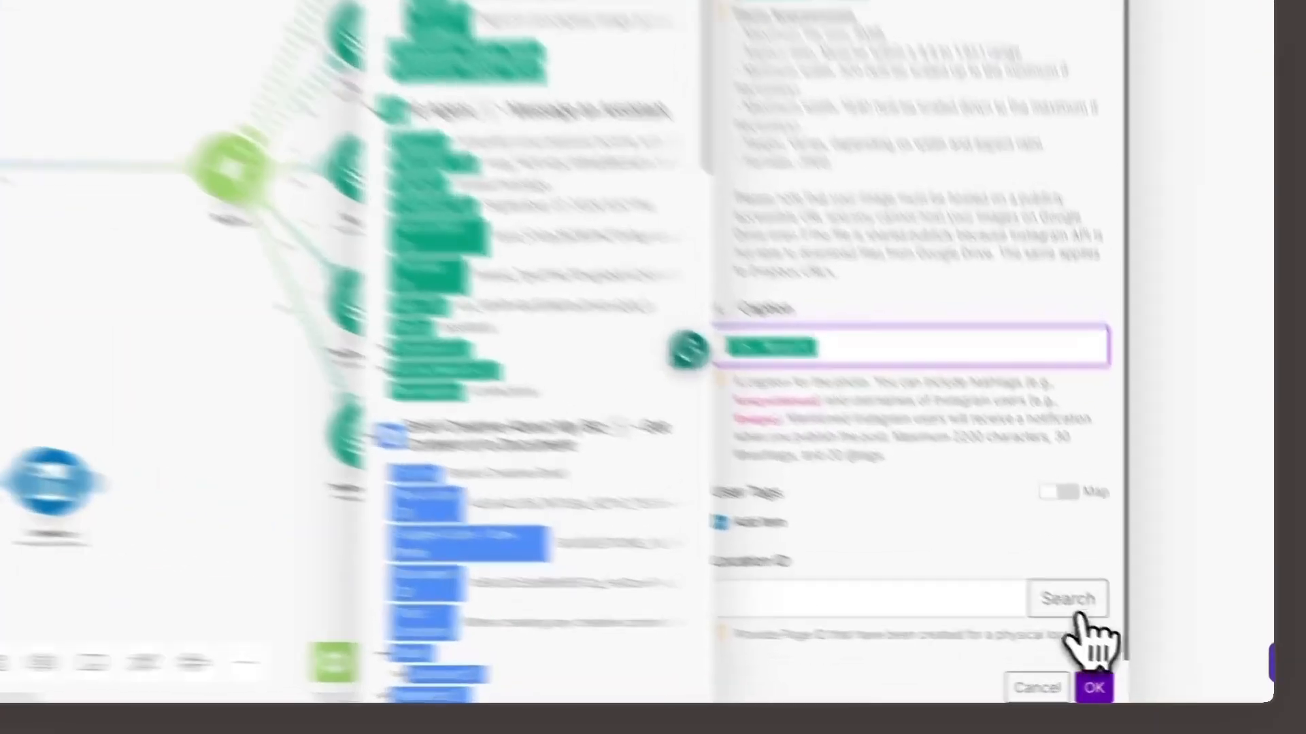
pyautogui.click(1149, 689)
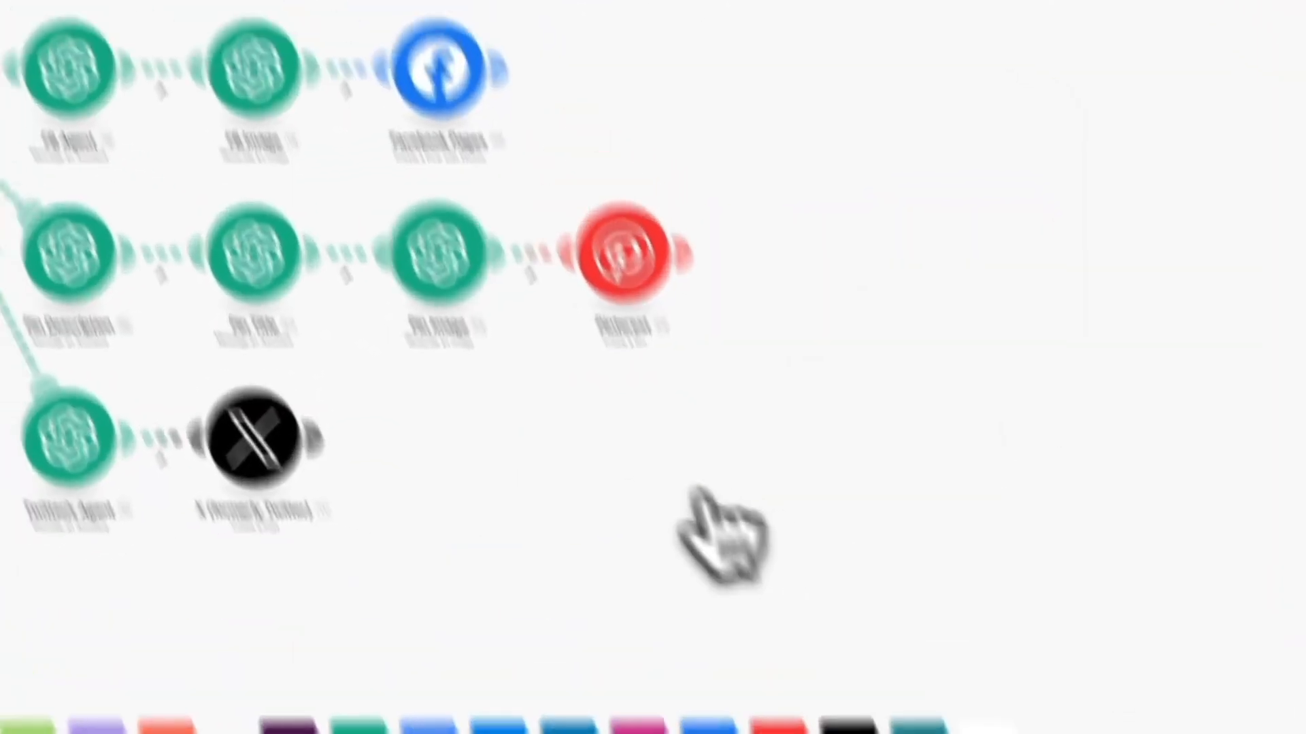
# - Review the Facebook Pages module's photo URL and Message mappings against the FB Image and FB Agent outputs
pyautogui.click(407, 15)
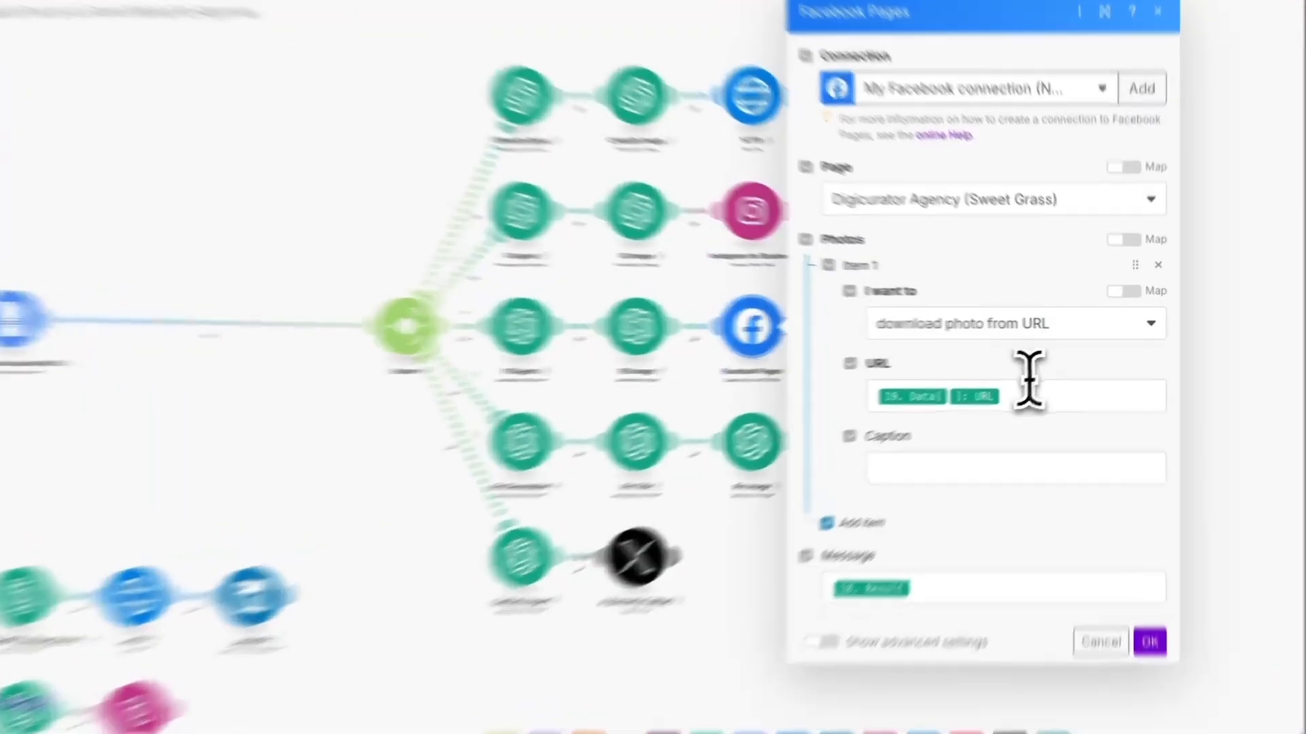
pyautogui.click(1026, 381)
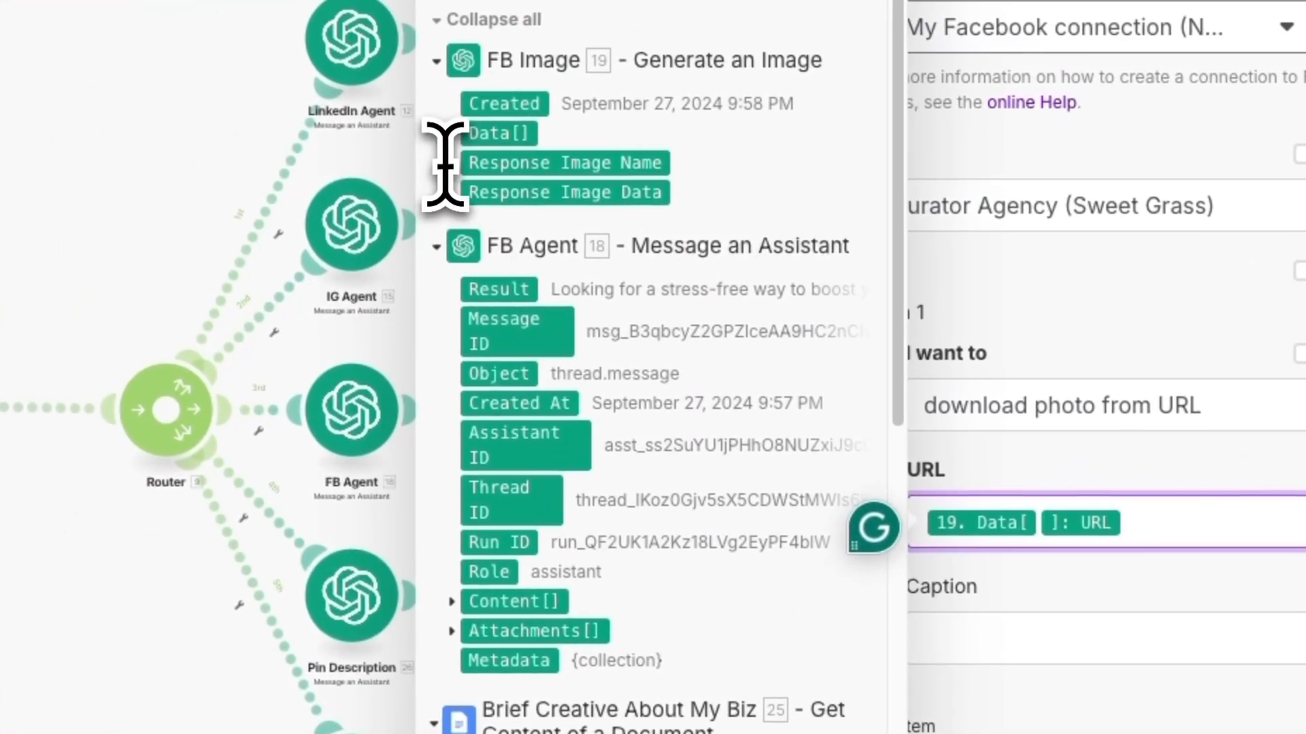
pyautogui.click(424, 117)
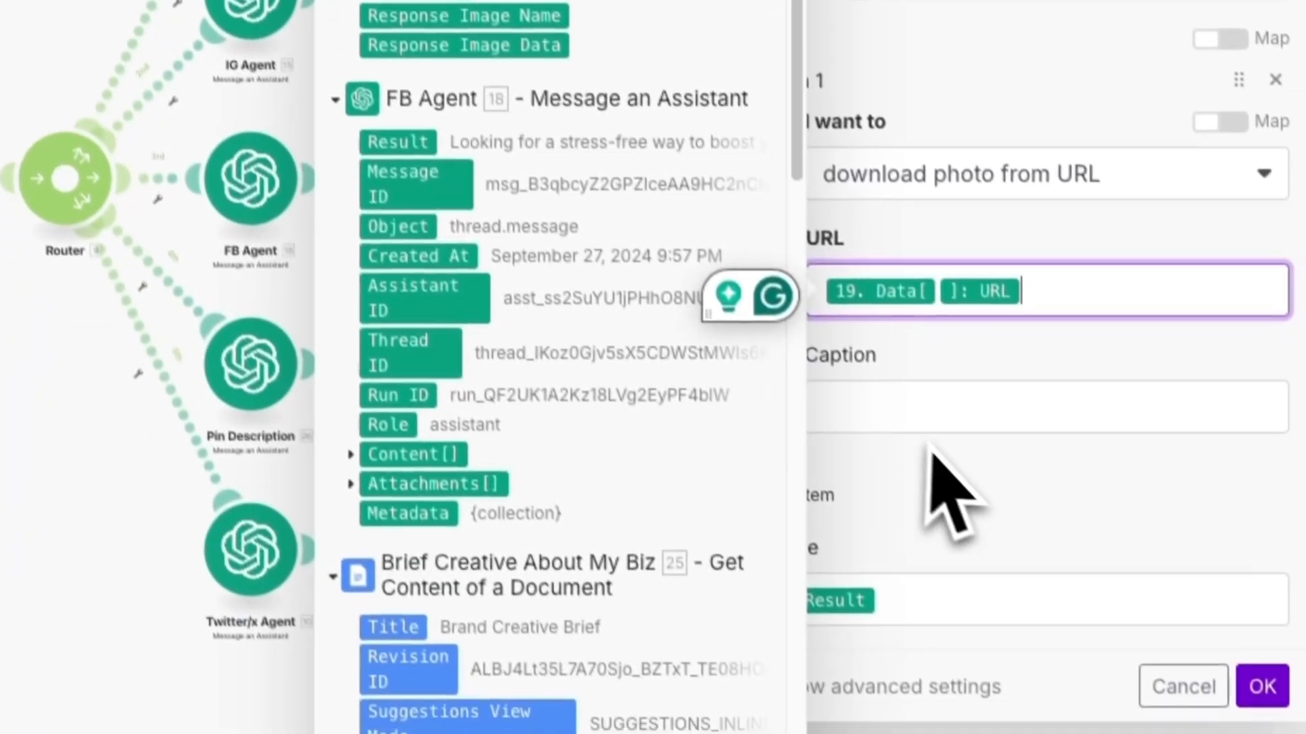
pyautogui.click(991, 519)
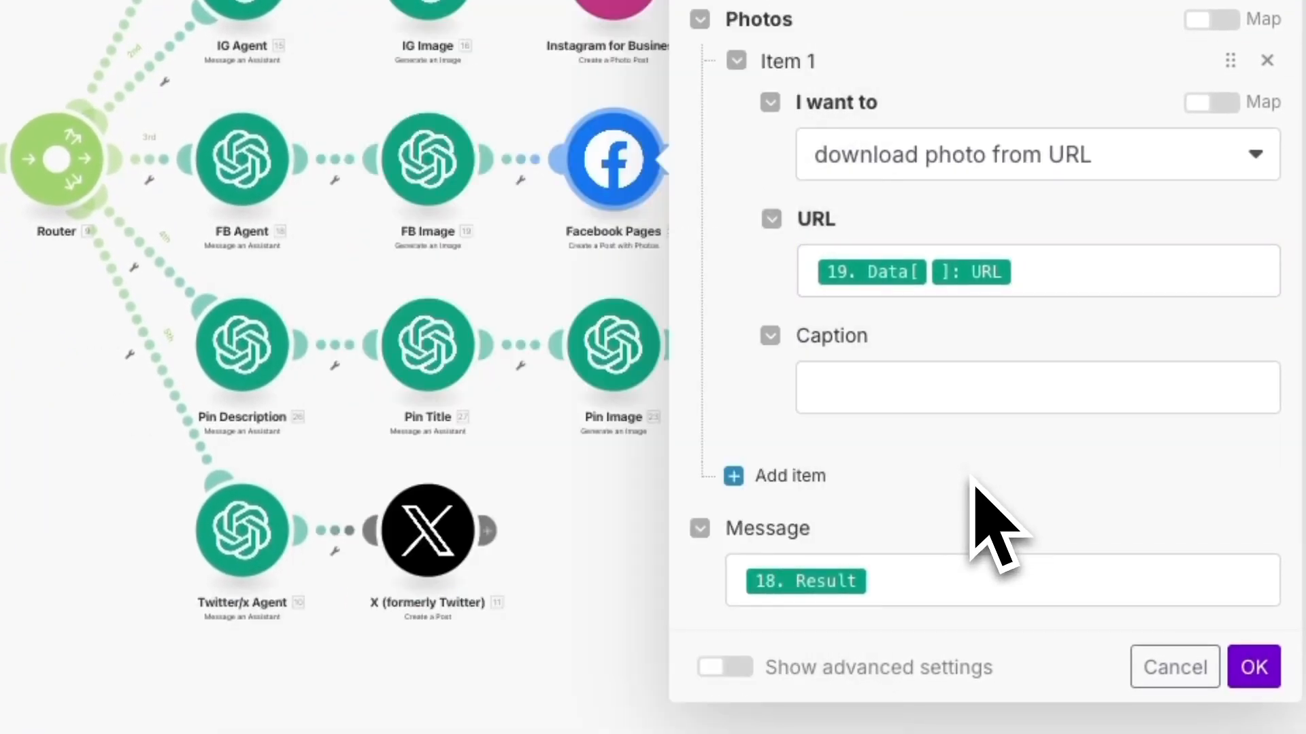
pyautogui.click(920, 563)
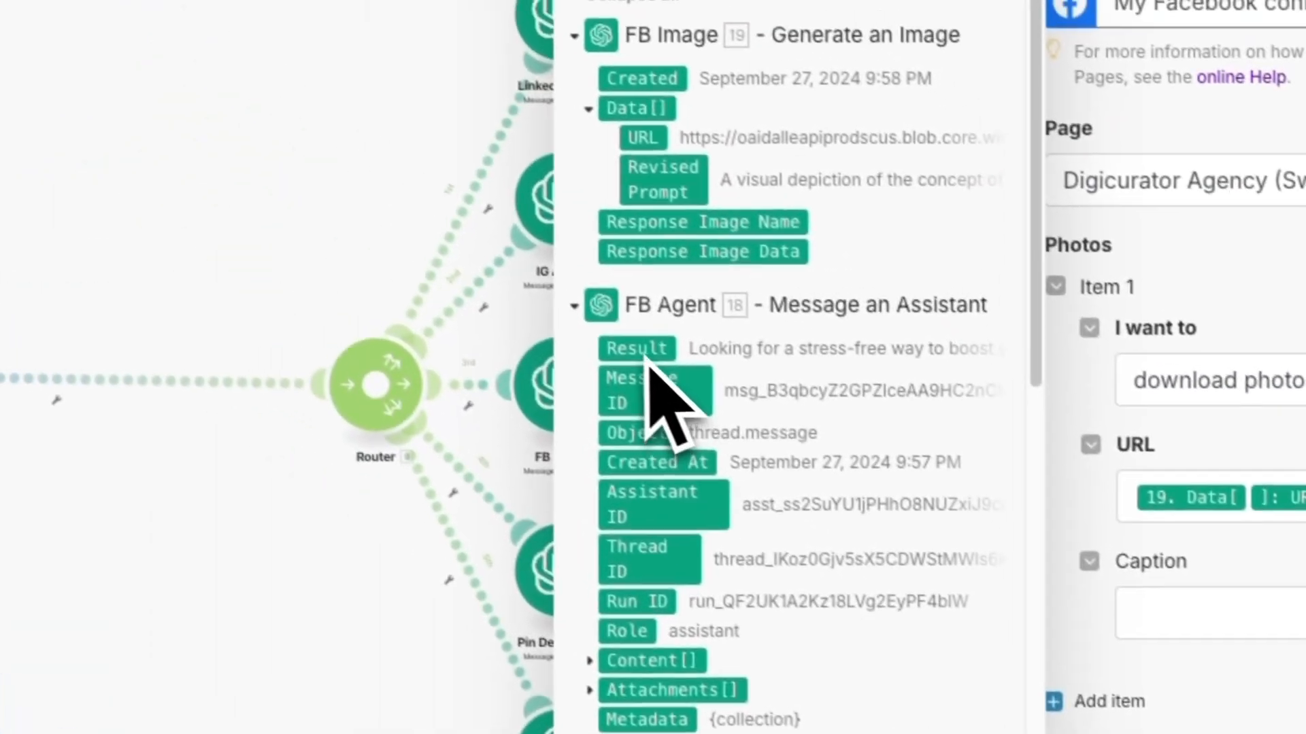
pyautogui.click(637, 349)
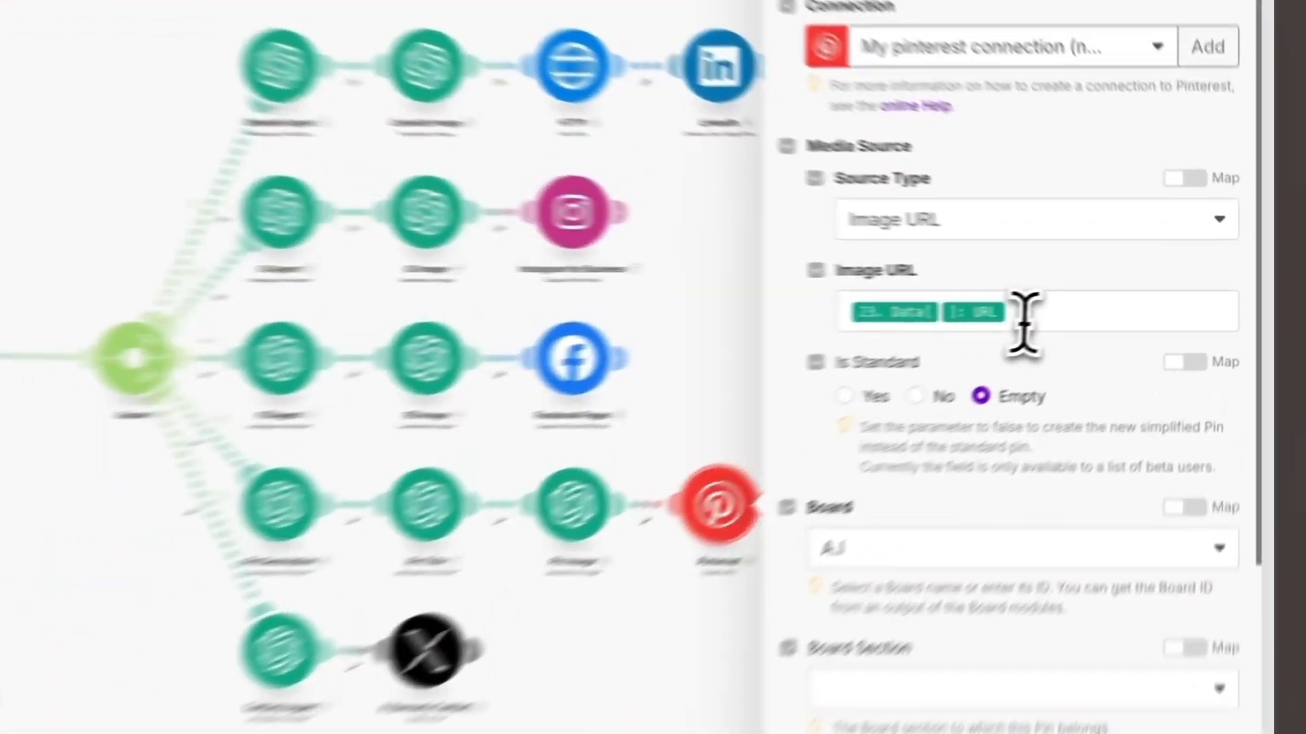
# - Inspect the Pinterest module's Image URL mapping against the Pin Image Data output, and review its board settings
pyautogui.click(1115, 299)
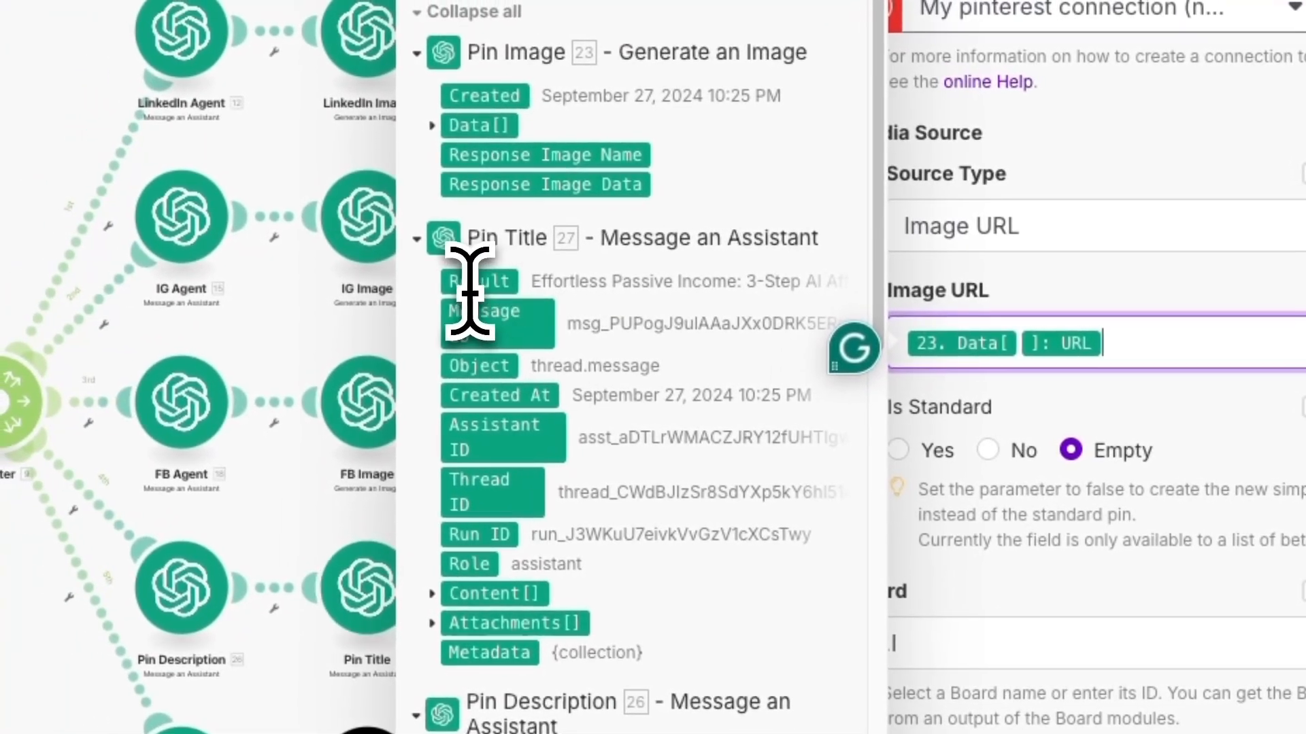
pyautogui.click(471, 128)
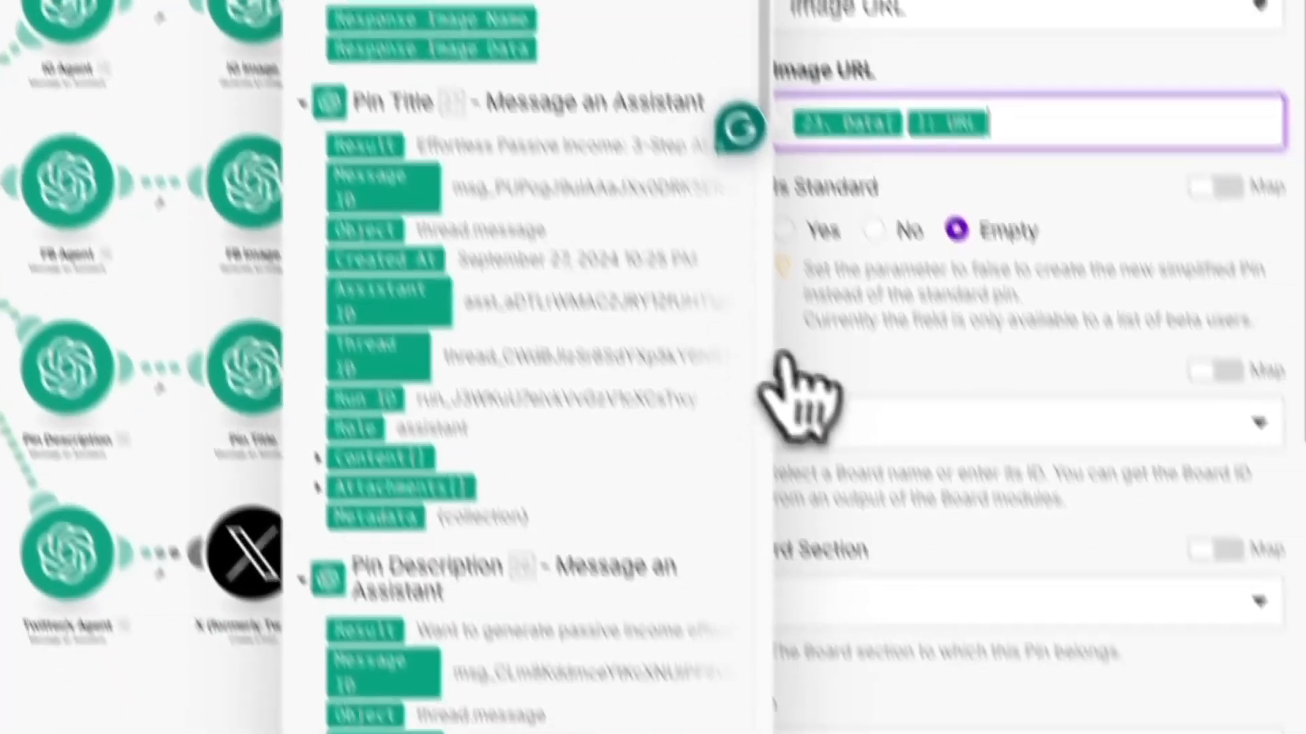
pyautogui.click(1017, 609)
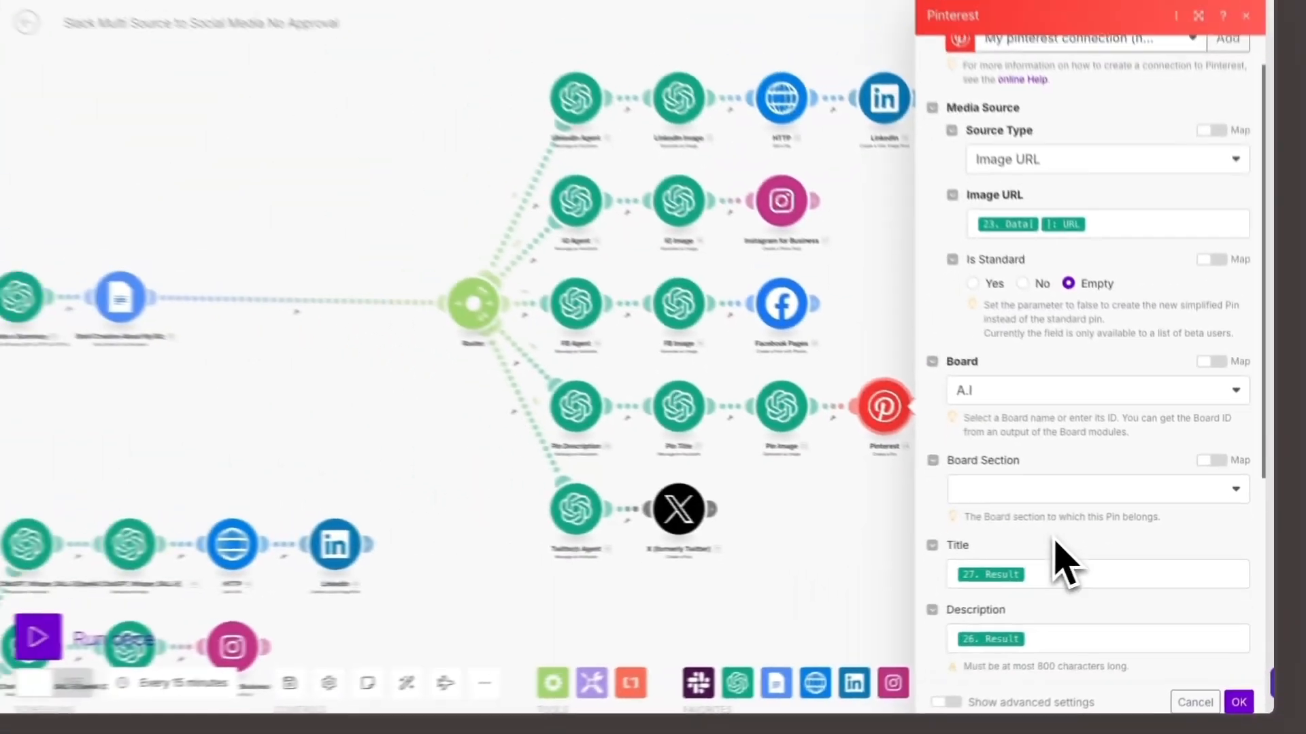
pyautogui.scroll(-5, 885, 486)
pyautogui.scroll(-1, 1073, 527)
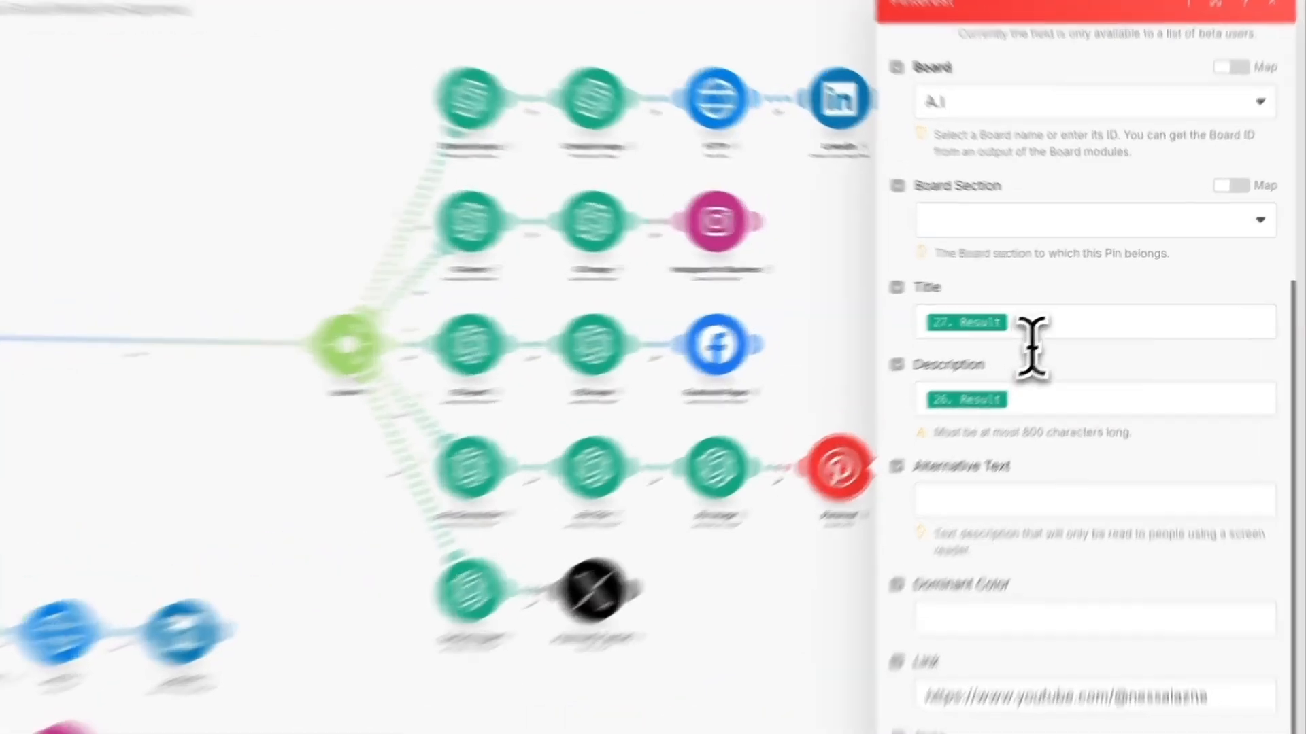
# - Check the Pinterest module's Title and Description mappings against the Pin Title and Pin Description outputs, and review its Link field
pyautogui.click(1033, 310)
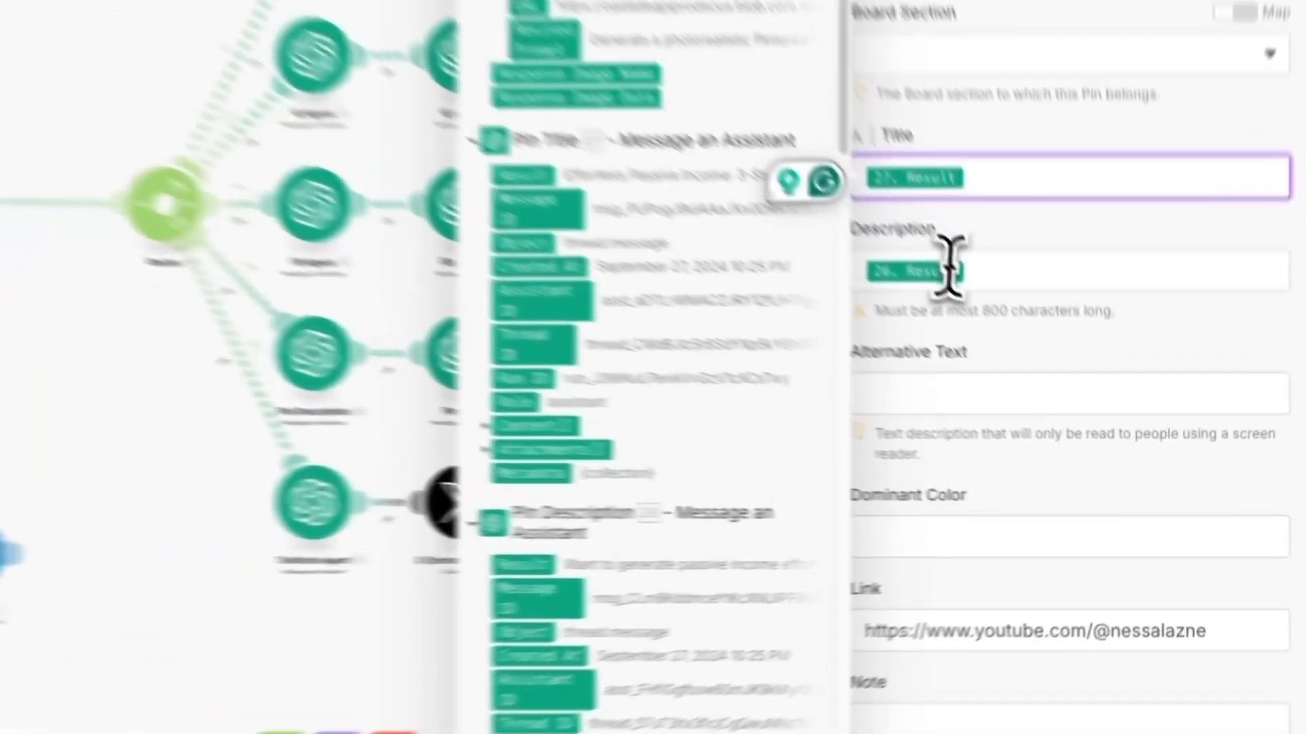
pyautogui.click(1060, 368)
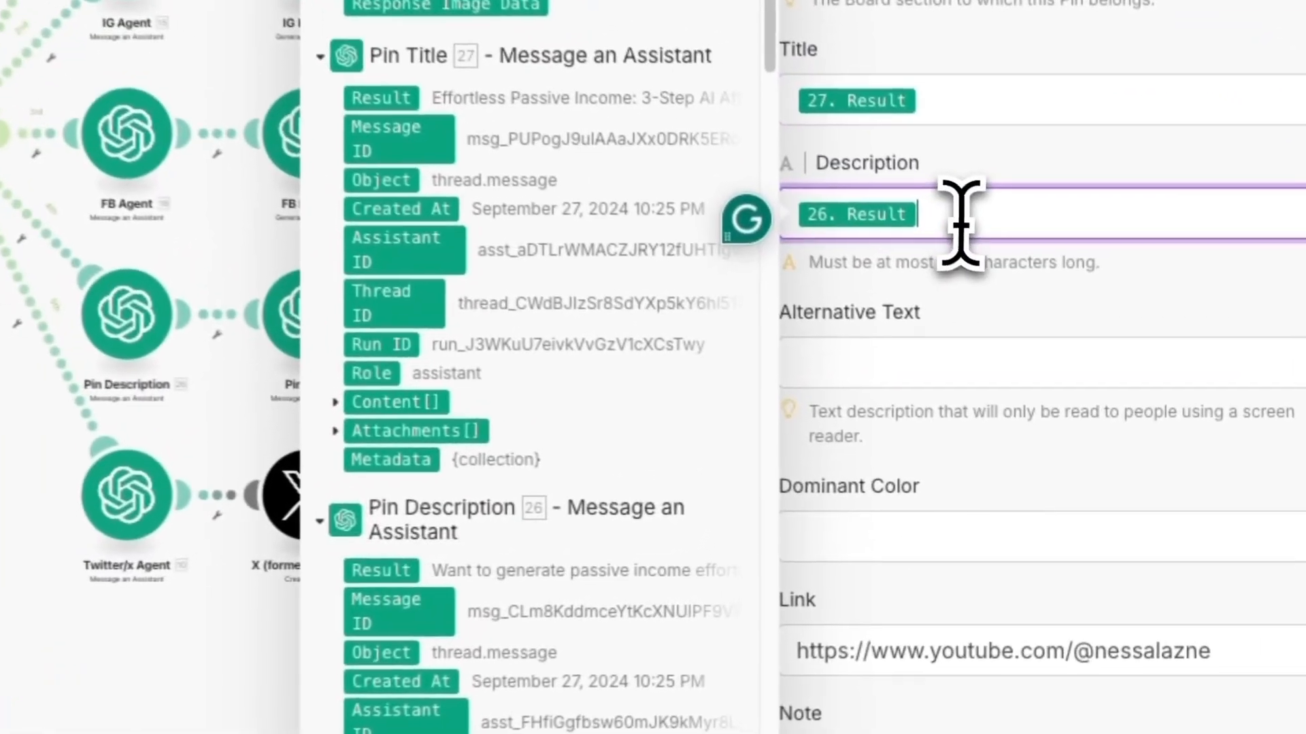
pyautogui.scroll(-6, 394, 552)
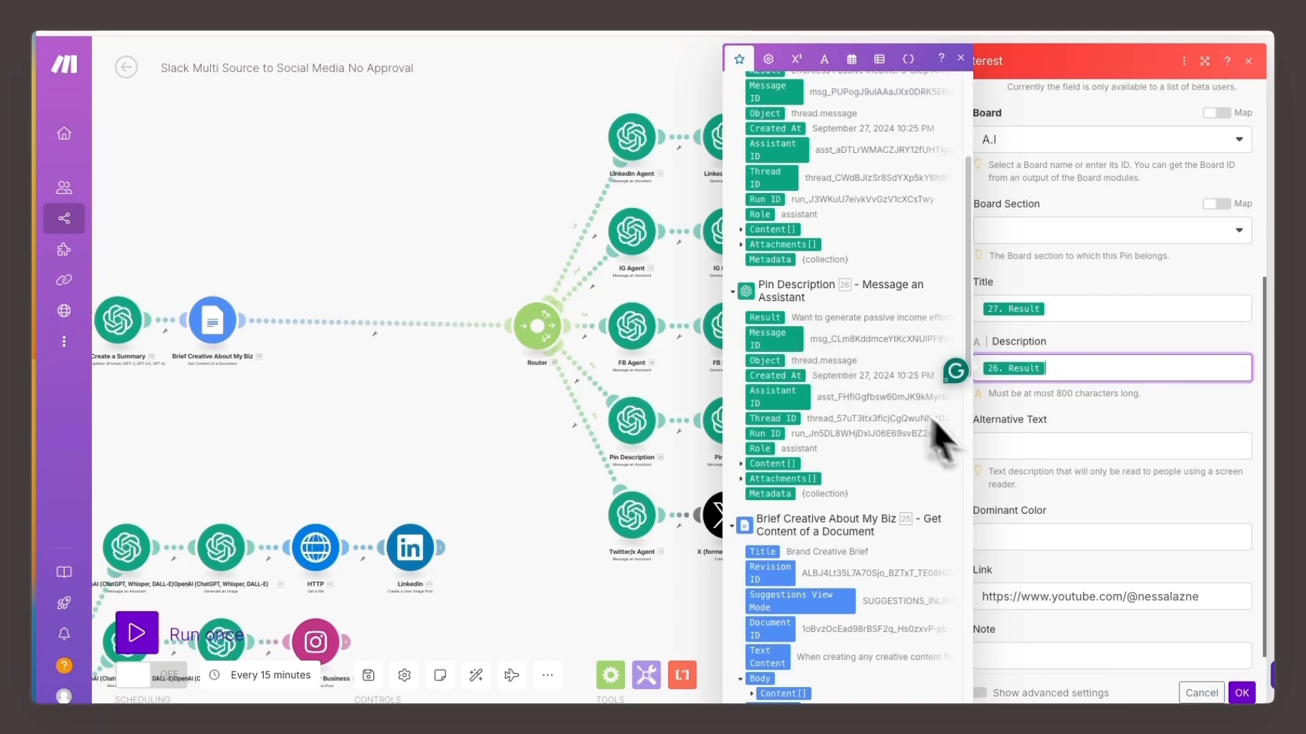
pyautogui.scroll(-1, 1038, 489)
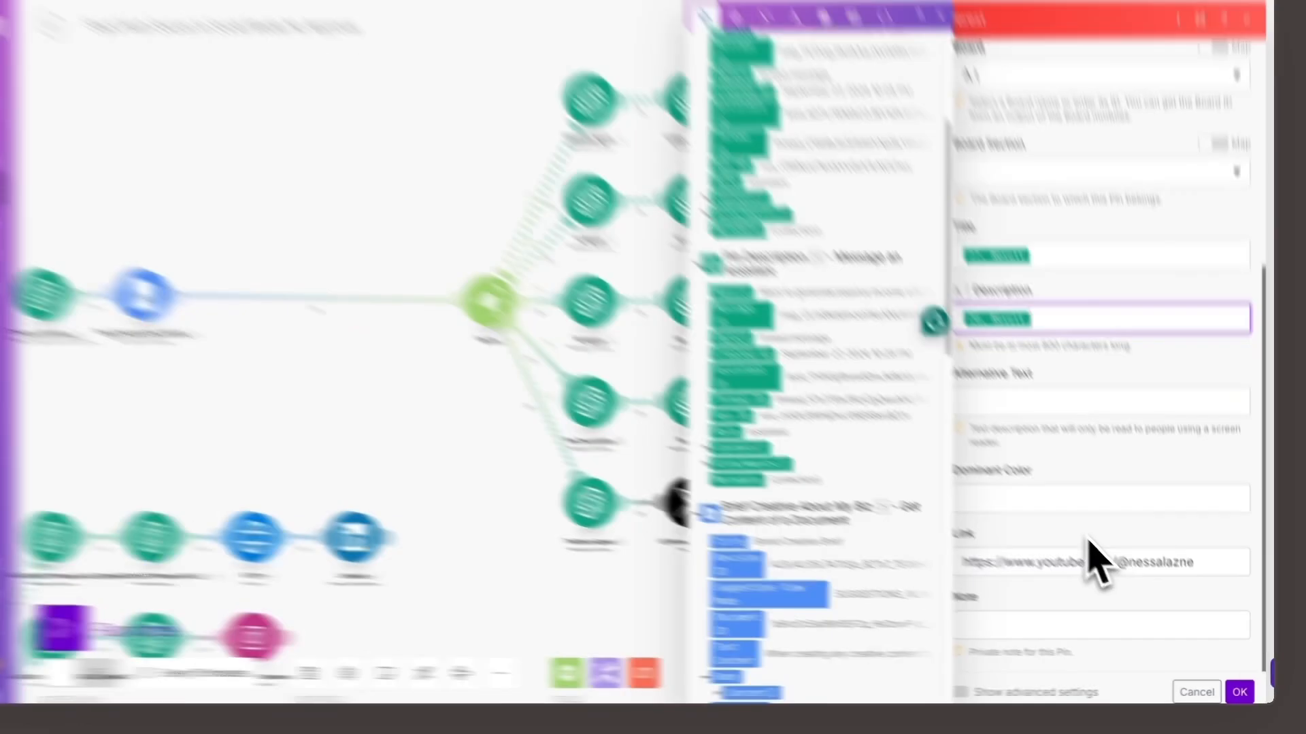
pyautogui.click(1107, 544)
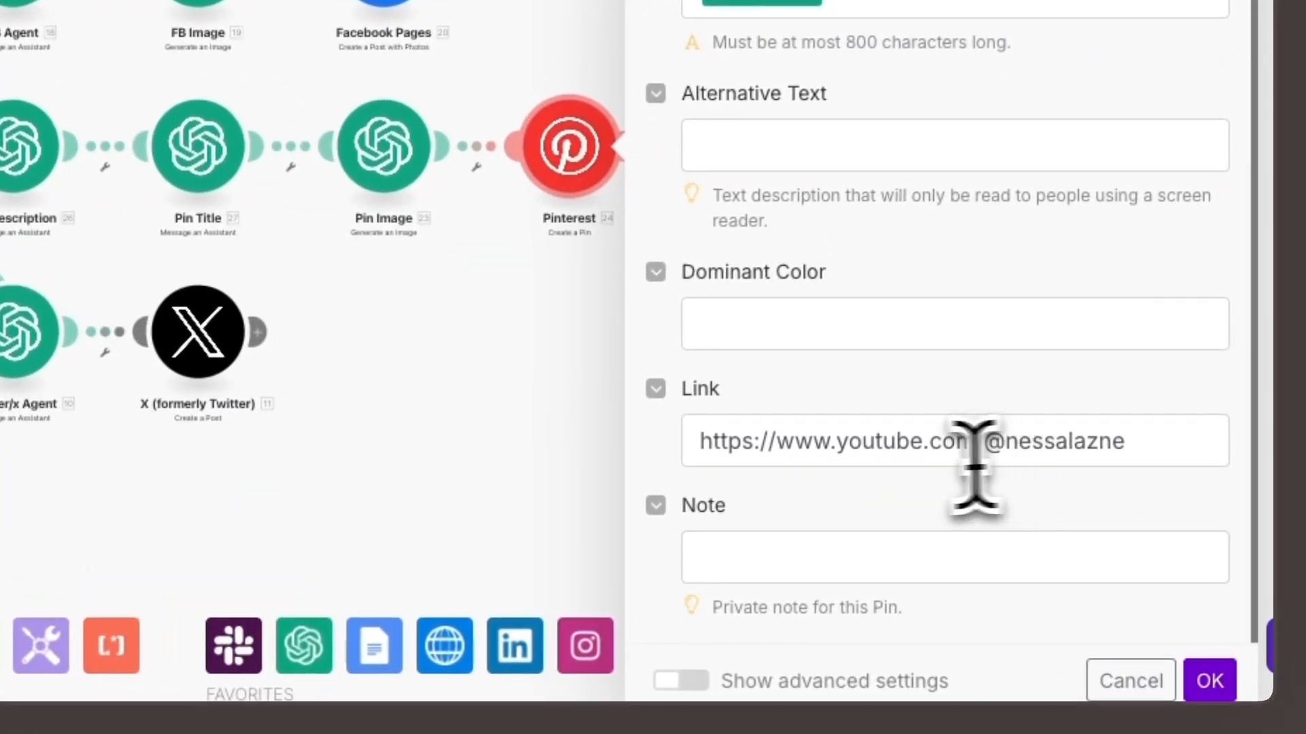
# - Review the Pinterest module's Link URL, close its settings, and check the X module's Text Content mapping against the Twitter/X Agent result
pyautogui.click(820, 438)
pyautogui.moveTo(819, 432); pyautogui.dragTo(1132, 442)
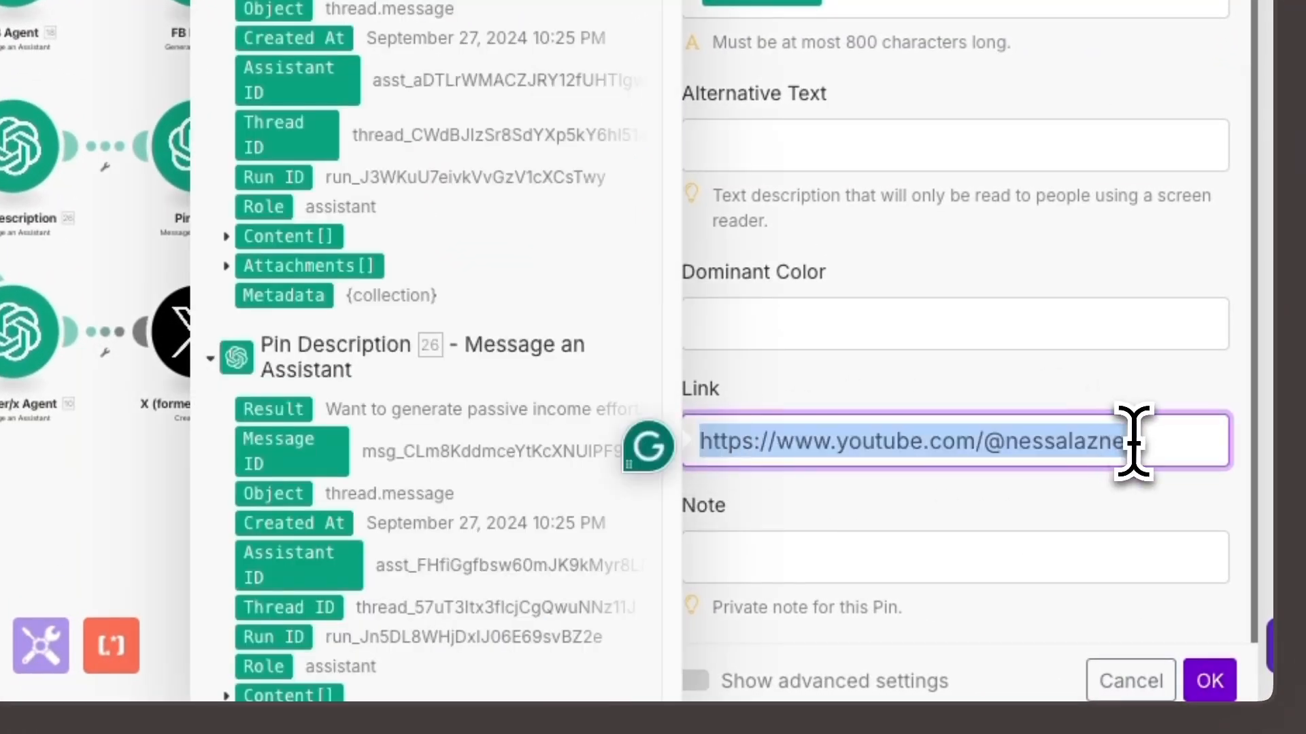
pyautogui.click(1154, 452)
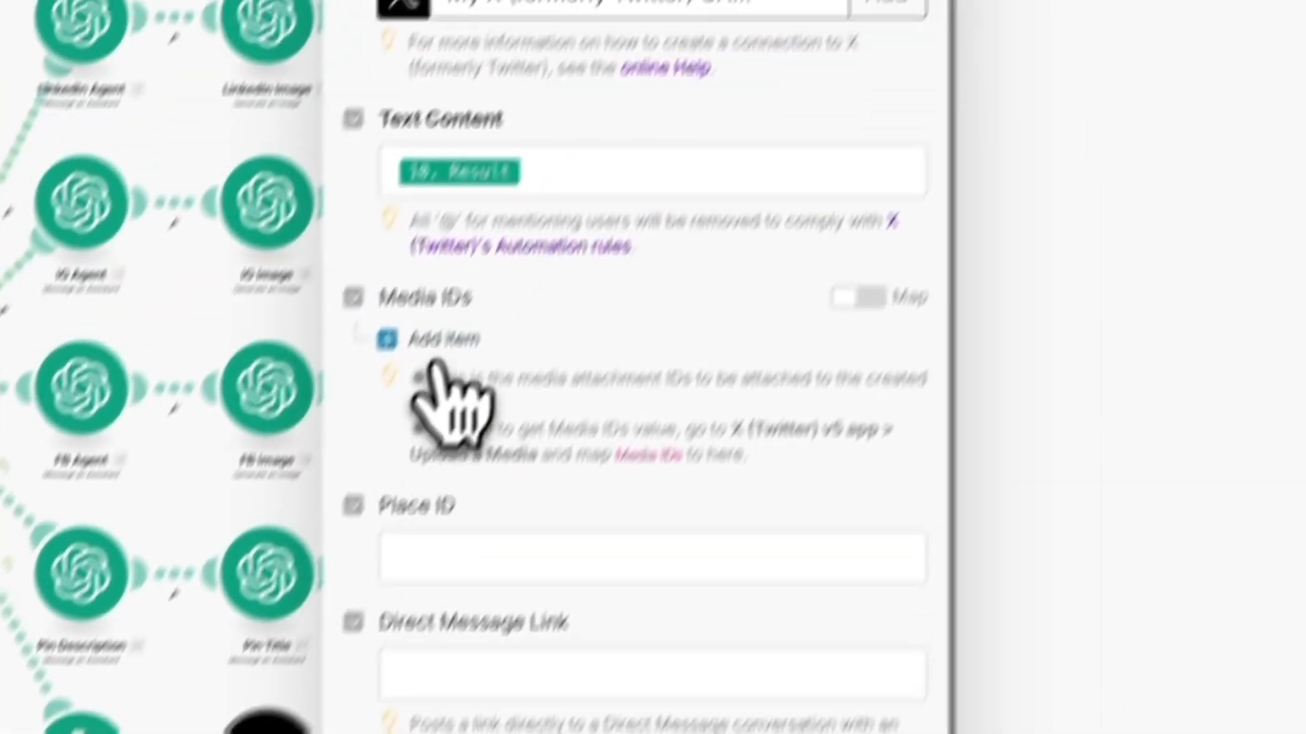
pyautogui.click(548, 170)
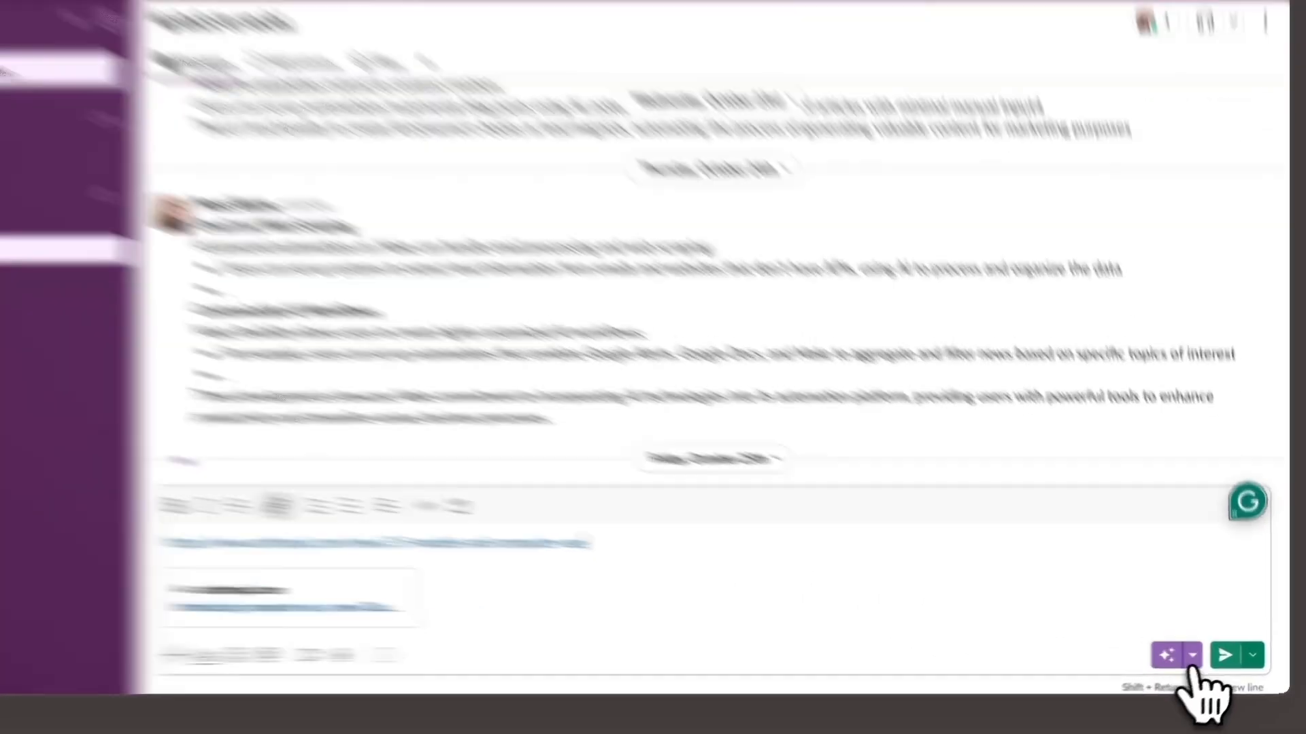
pyautogui.click(1236, 655)
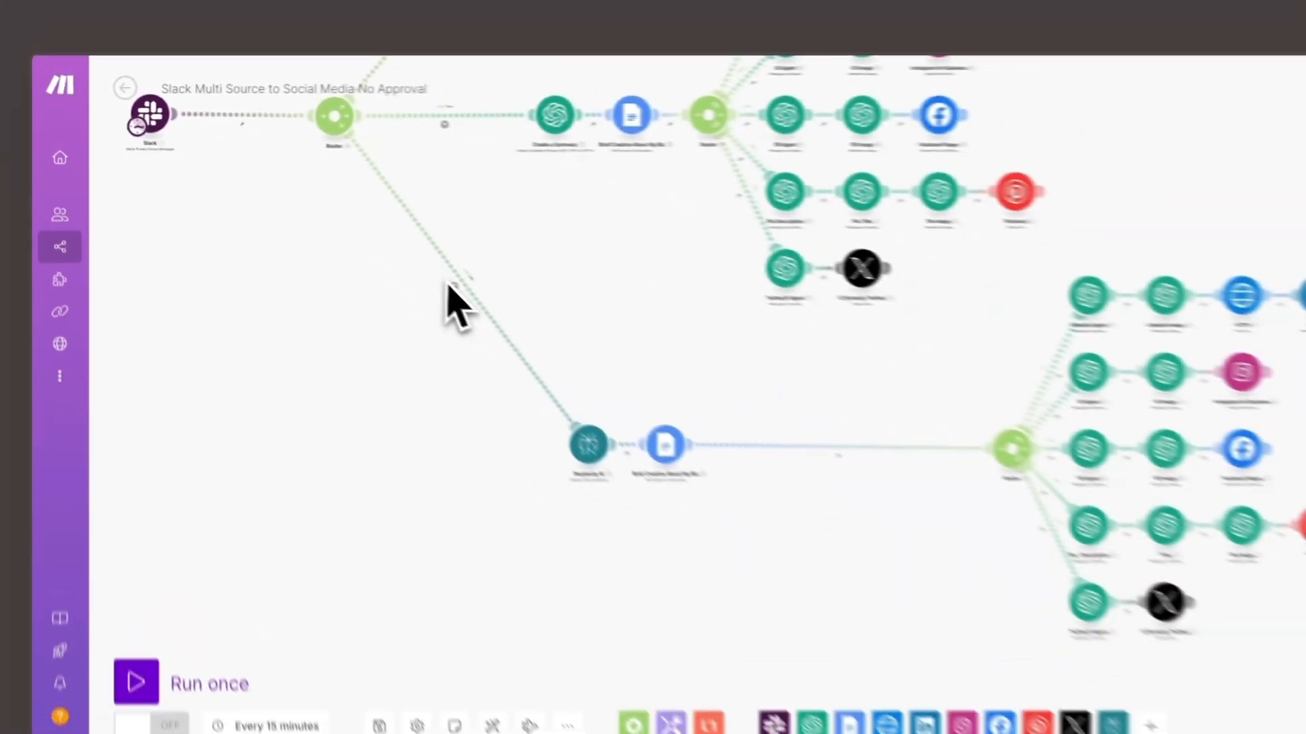
# - In Make, check the URL route filter's case-insensitive Contains rules for http or www on the Slack Text, then confirm the filter
pyautogui.scroll(-3, 447, 282)
pyautogui.scroll(8, 447, 283)
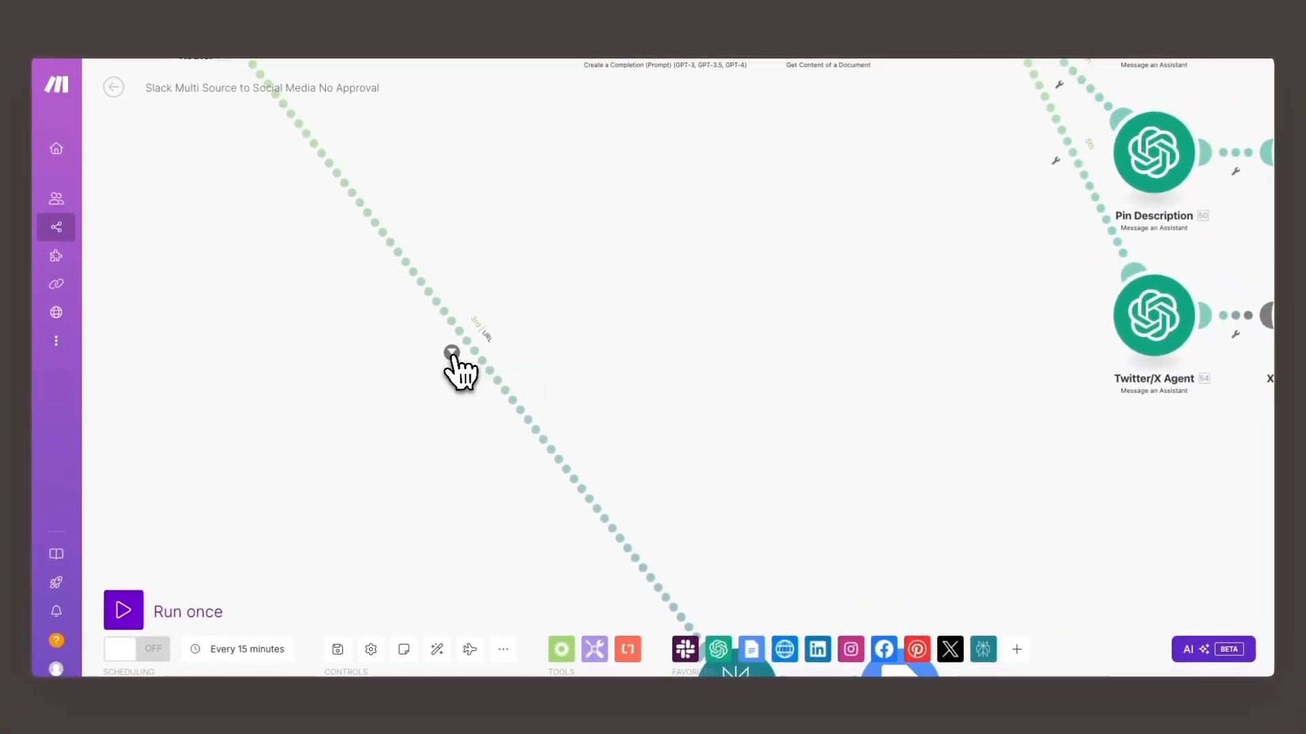
pyautogui.click(452, 353)
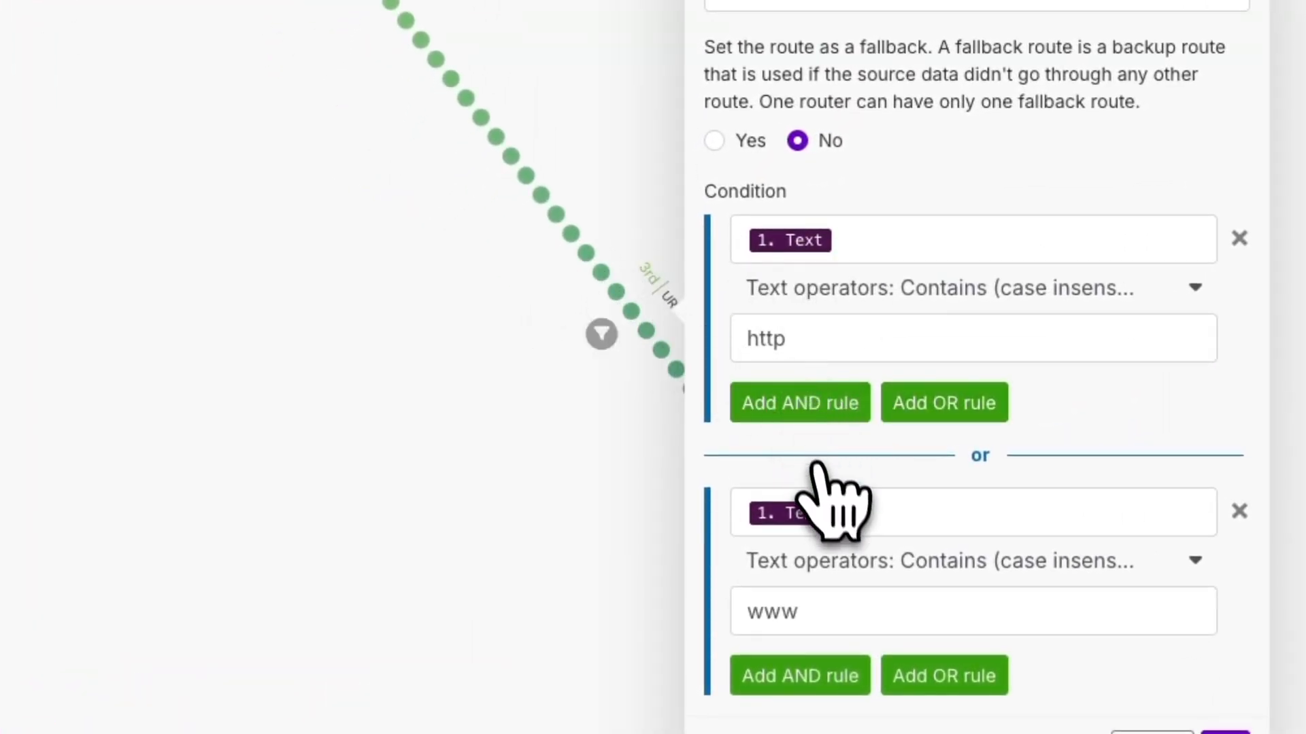
pyautogui.click(898, 560)
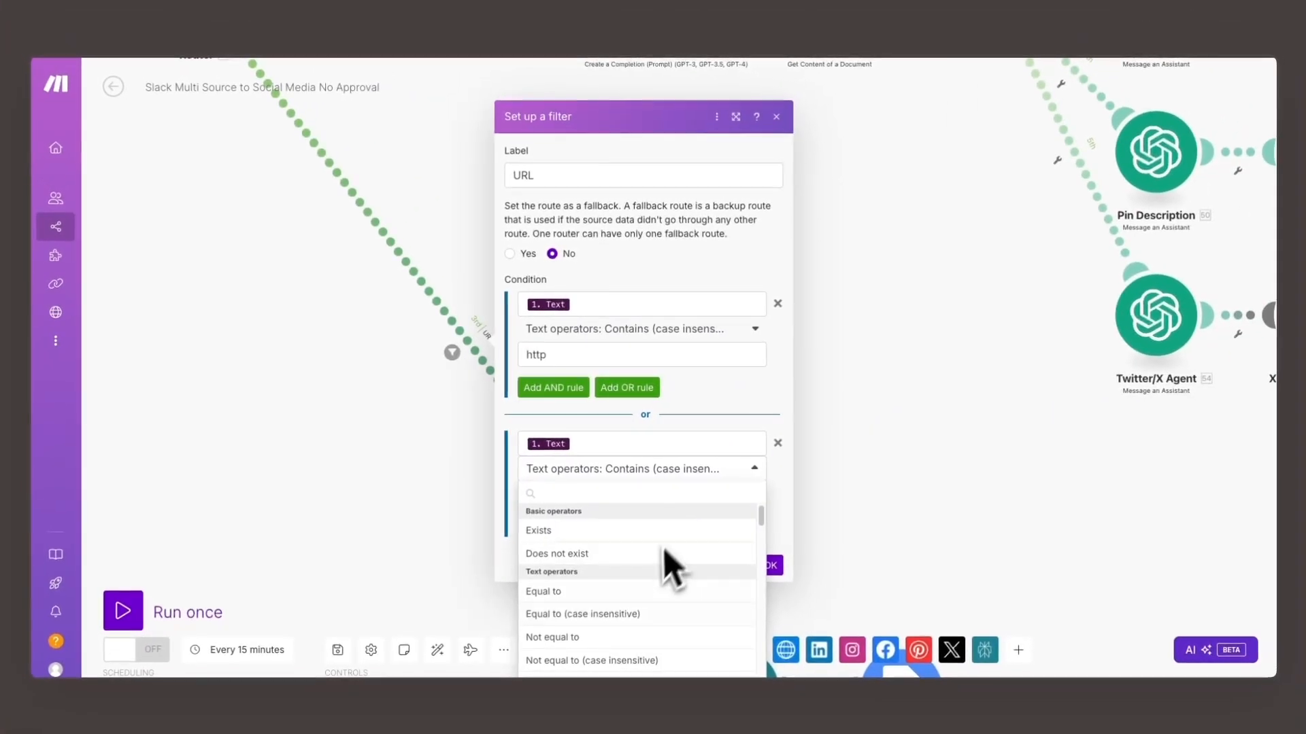
pyautogui.scroll(-3, 591, 636)
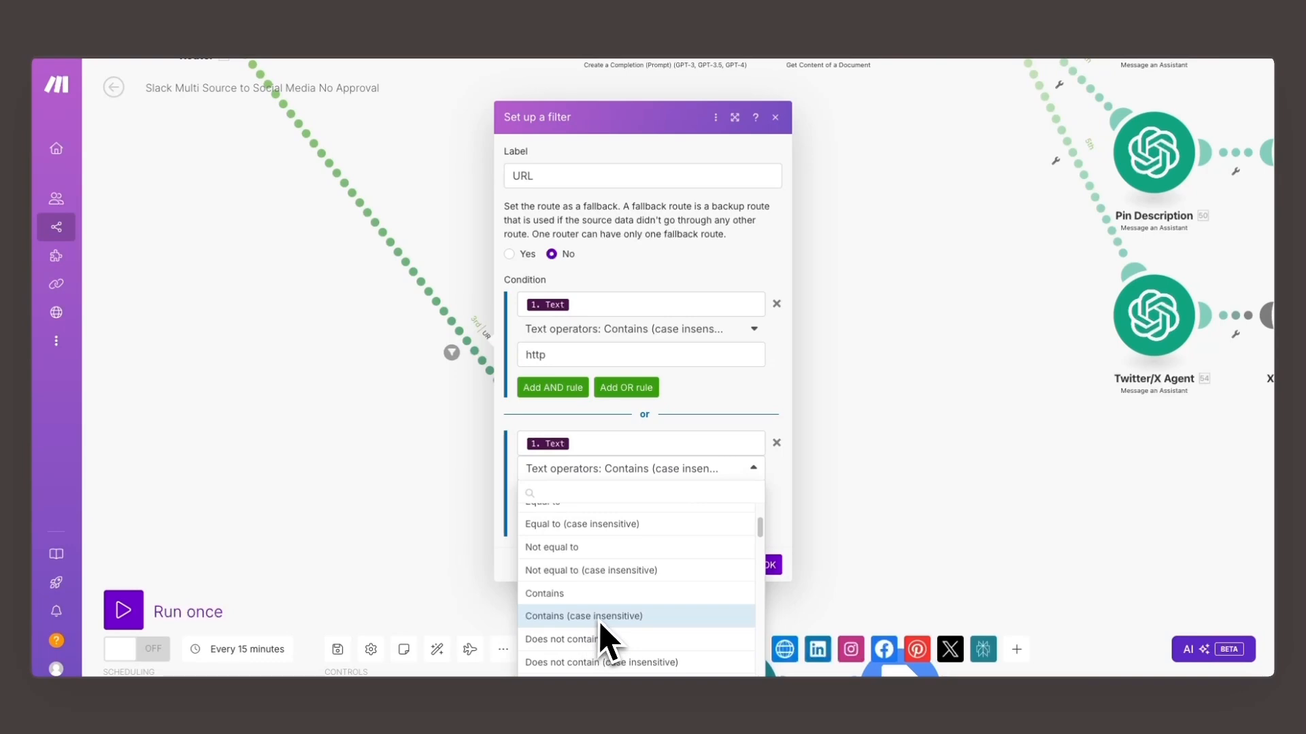
pyautogui.click(780, 504)
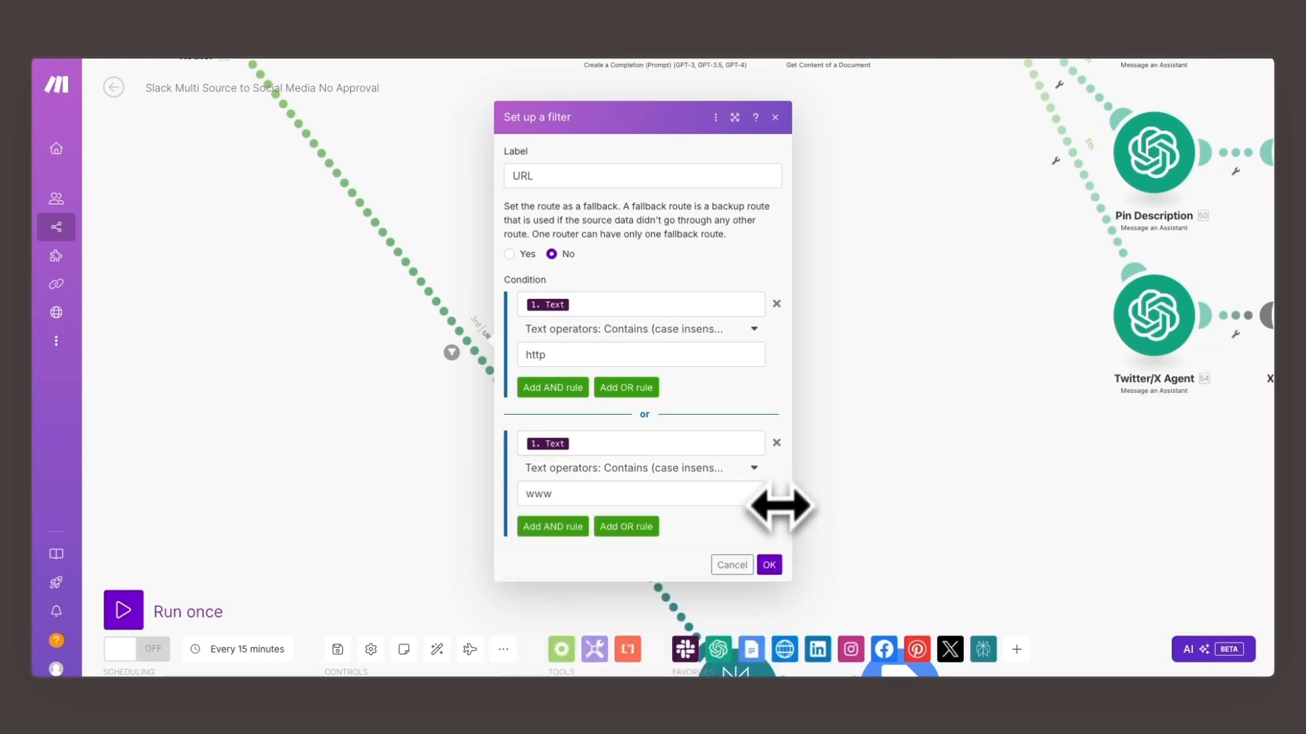
pyautogui.click(771, 568)
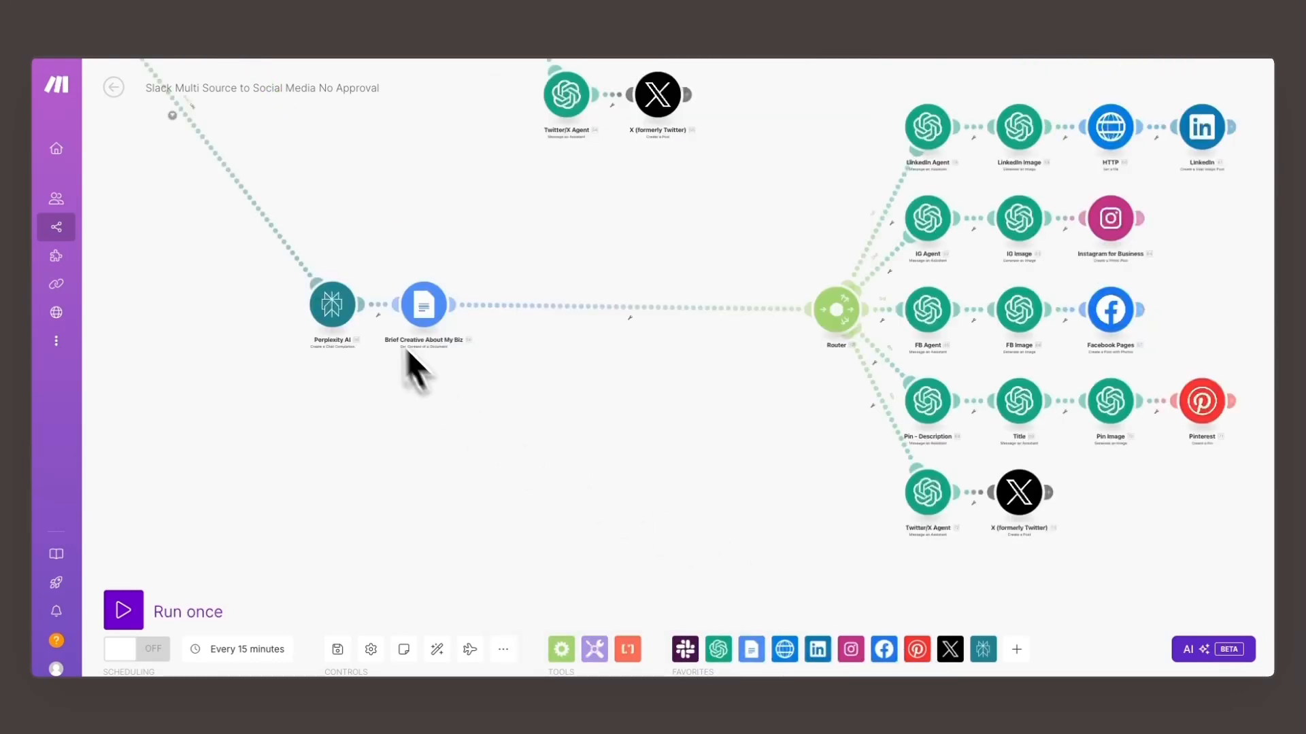
# - On the Perplexity AI route, check the LinkedIn Agent's Message mappings against the brief's Text Content and Perplexity's Choices Message Content
pyautogui.scroll(3, 337, 289)
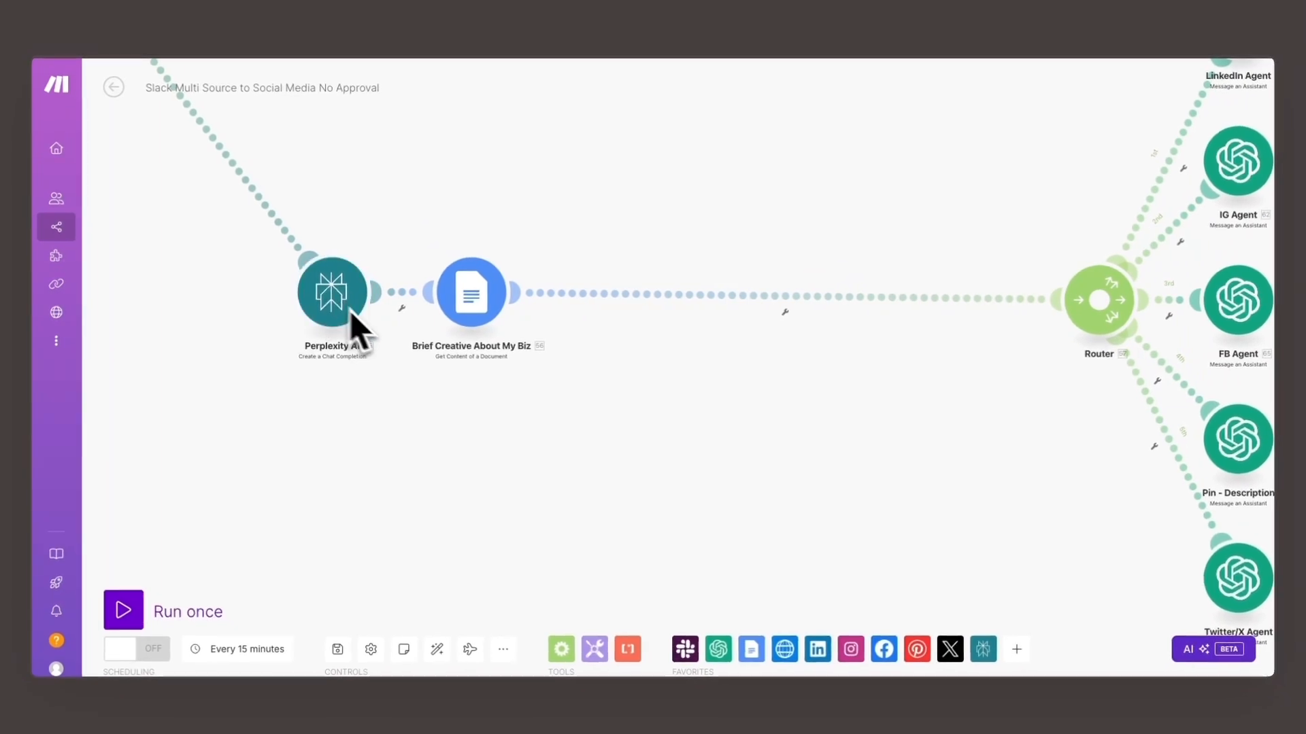
pyautogui.scroll(-3, 476, 371)
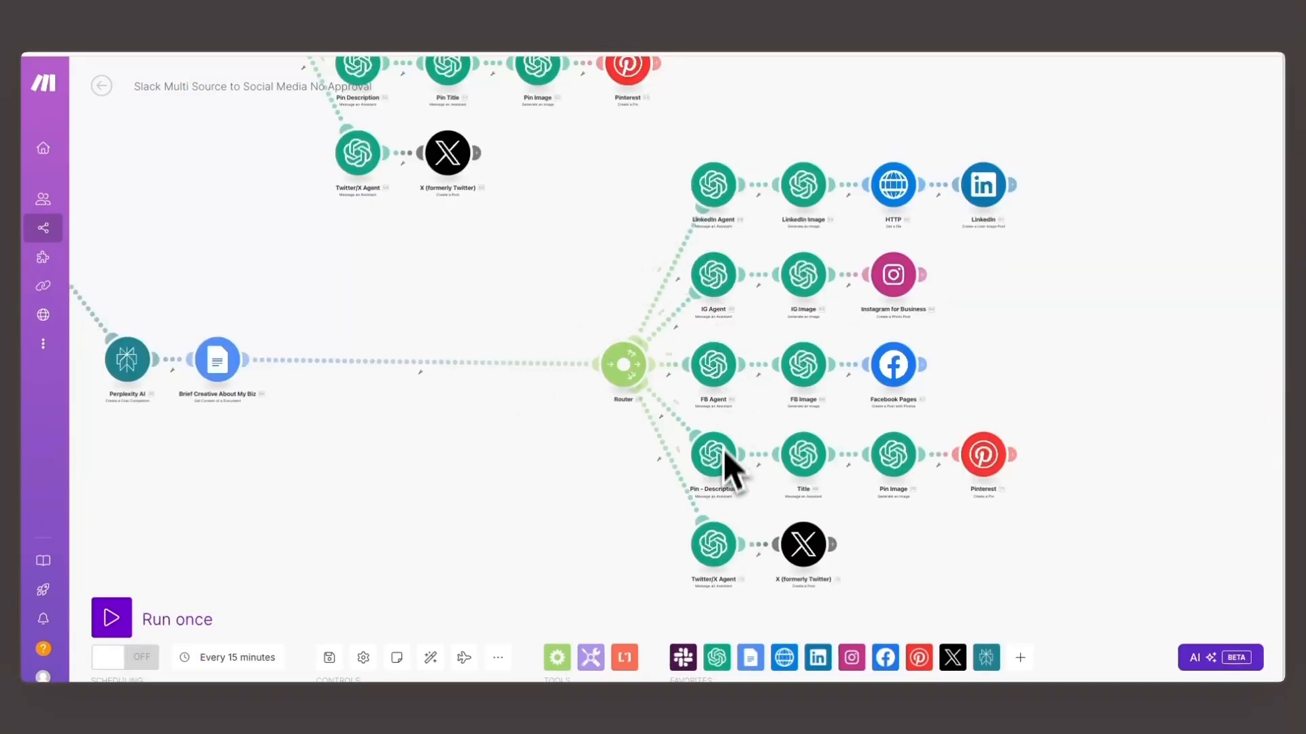
pyautogui.click(713, 187)
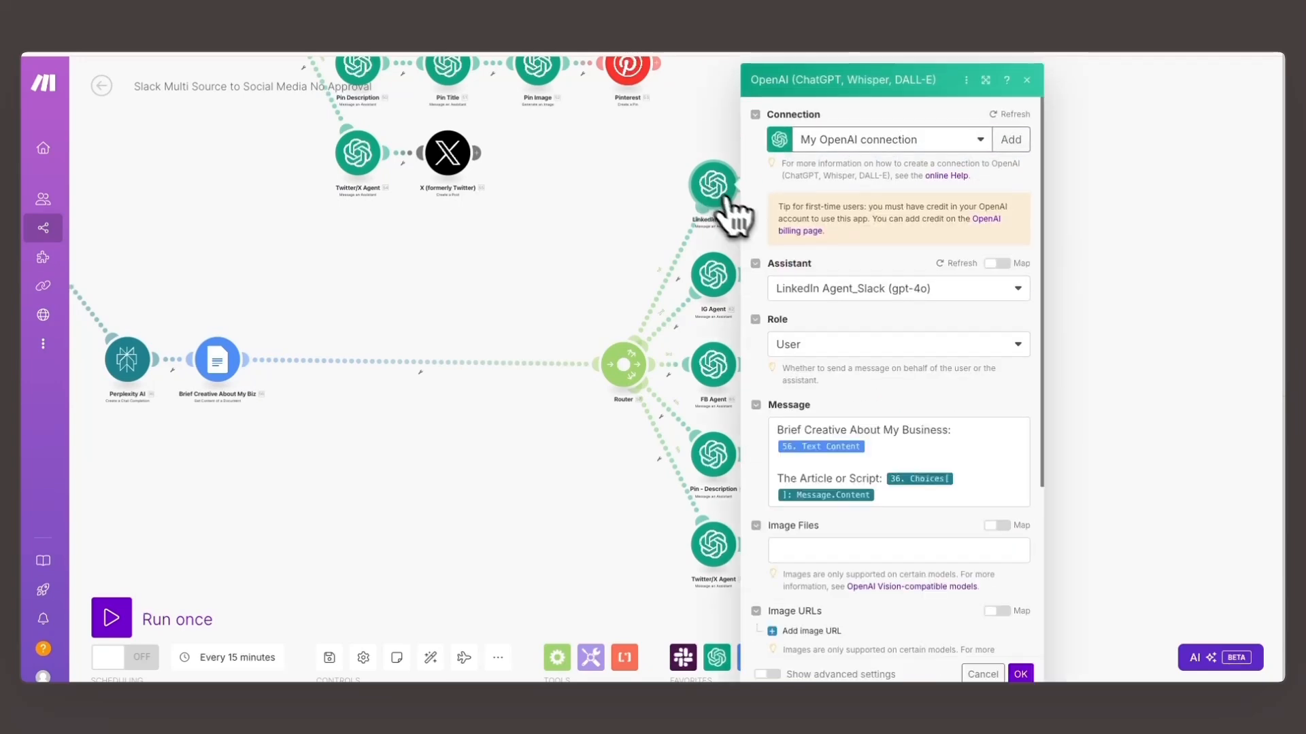
pyautogui.click(884, 453)
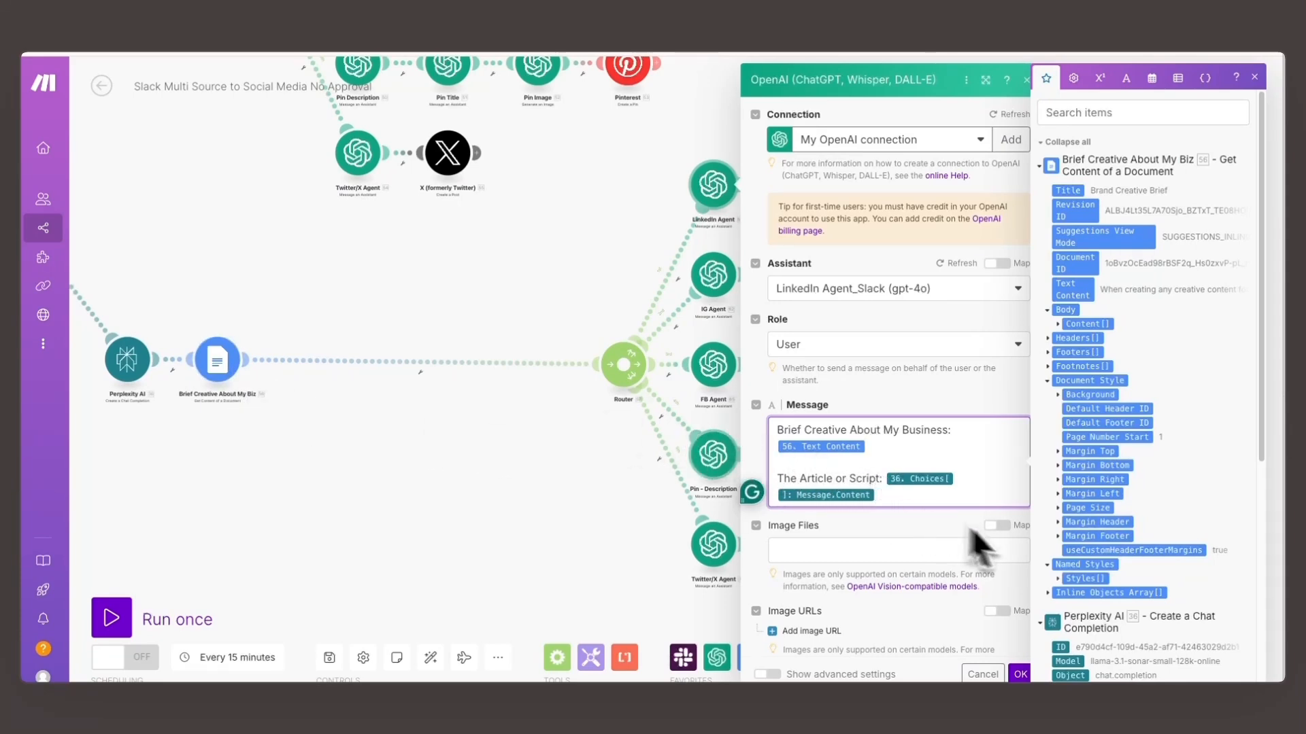
pyautogui.scroll(-5, 1131, 571)
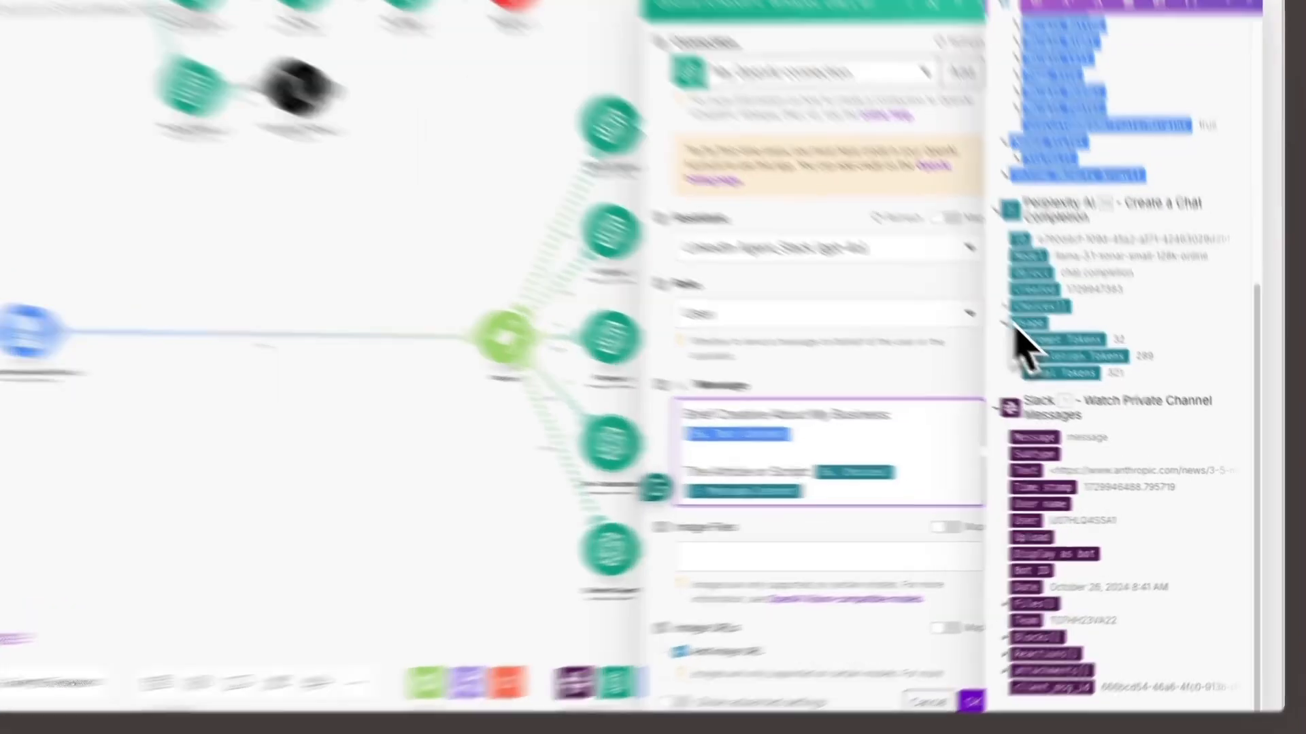
pyautogui.click(1071, 338)
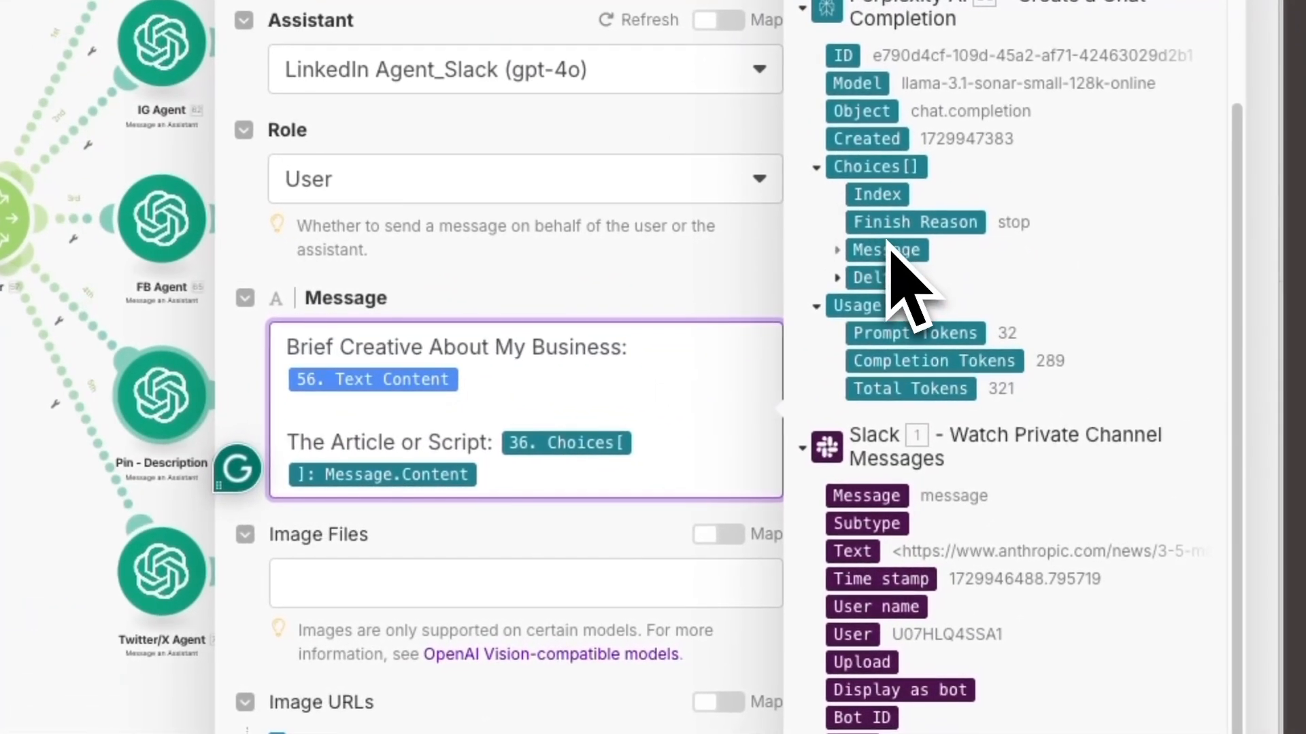
pyautogui.click(867, 253)
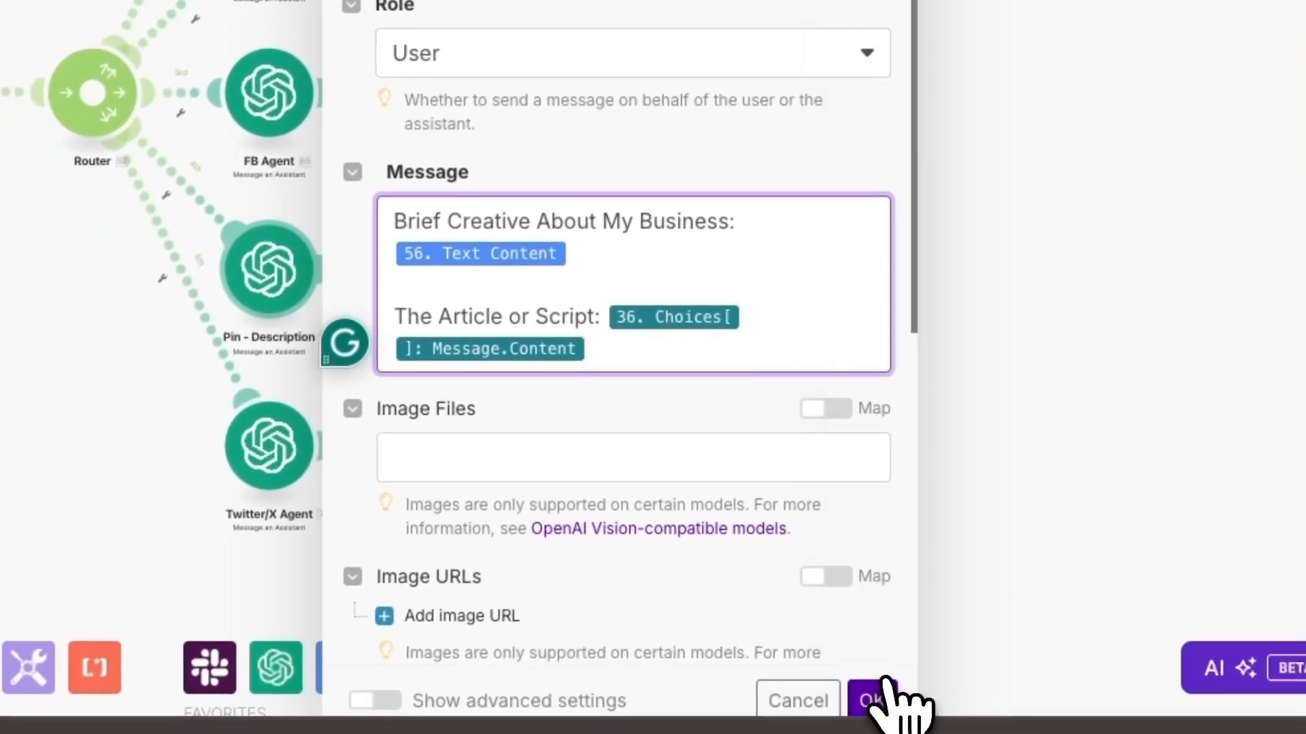
pyautogui.click(887, 704)
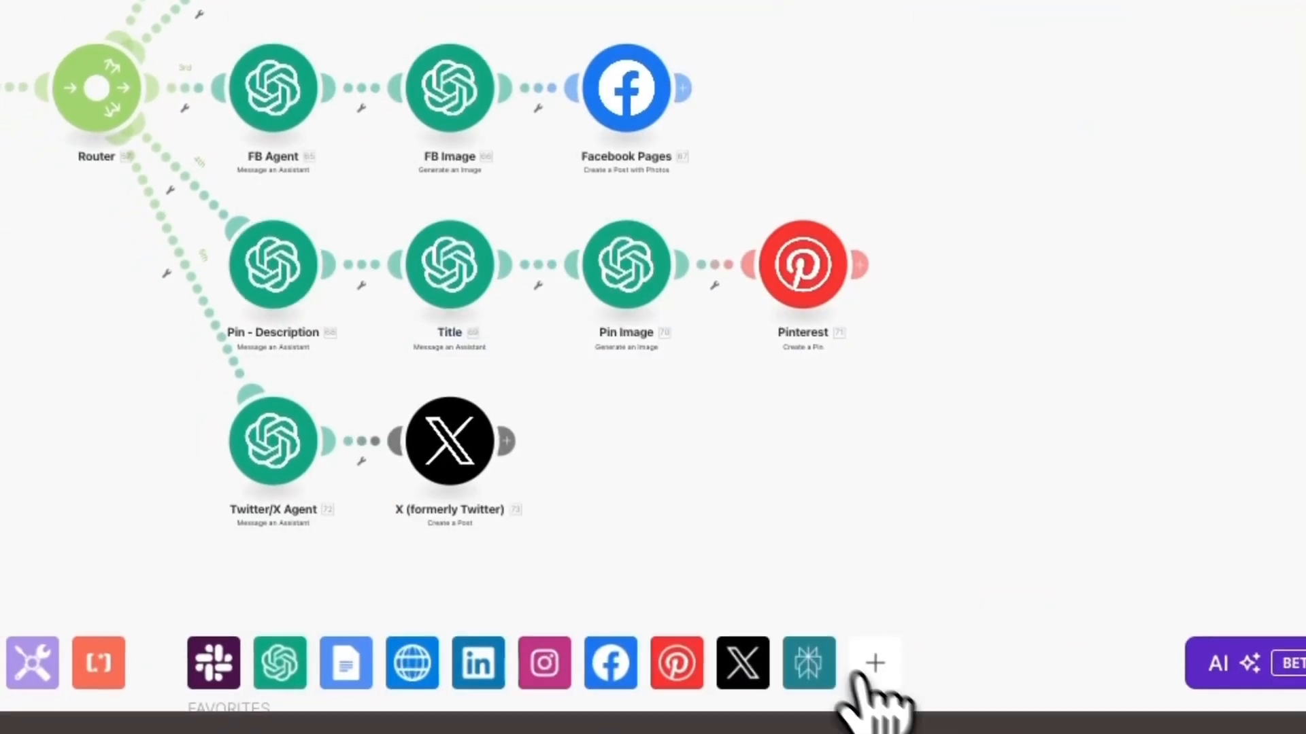
# - Check the IG Agent's Message mappings against the brief's Text Content and Perplexity's Choices Message Content, then confirm its settings
pyautogui.click(597, 200)
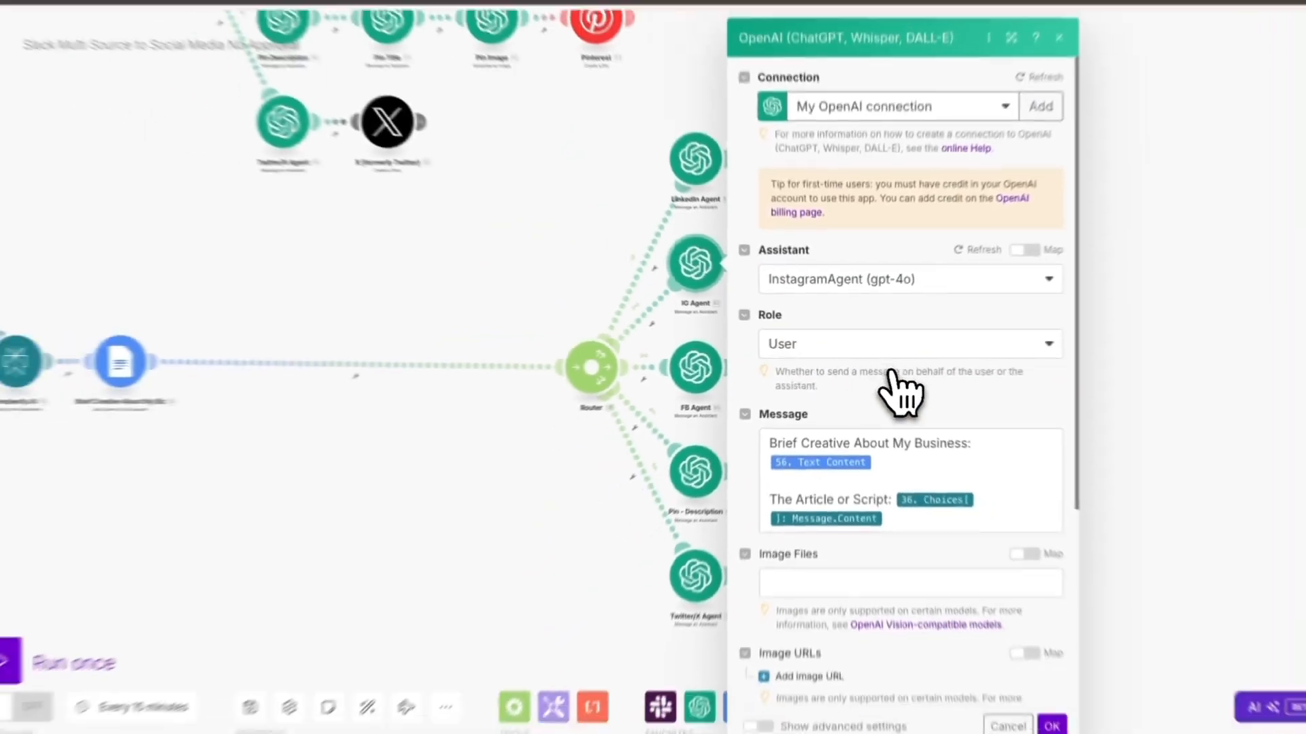
pyautogui.click(884, 457)
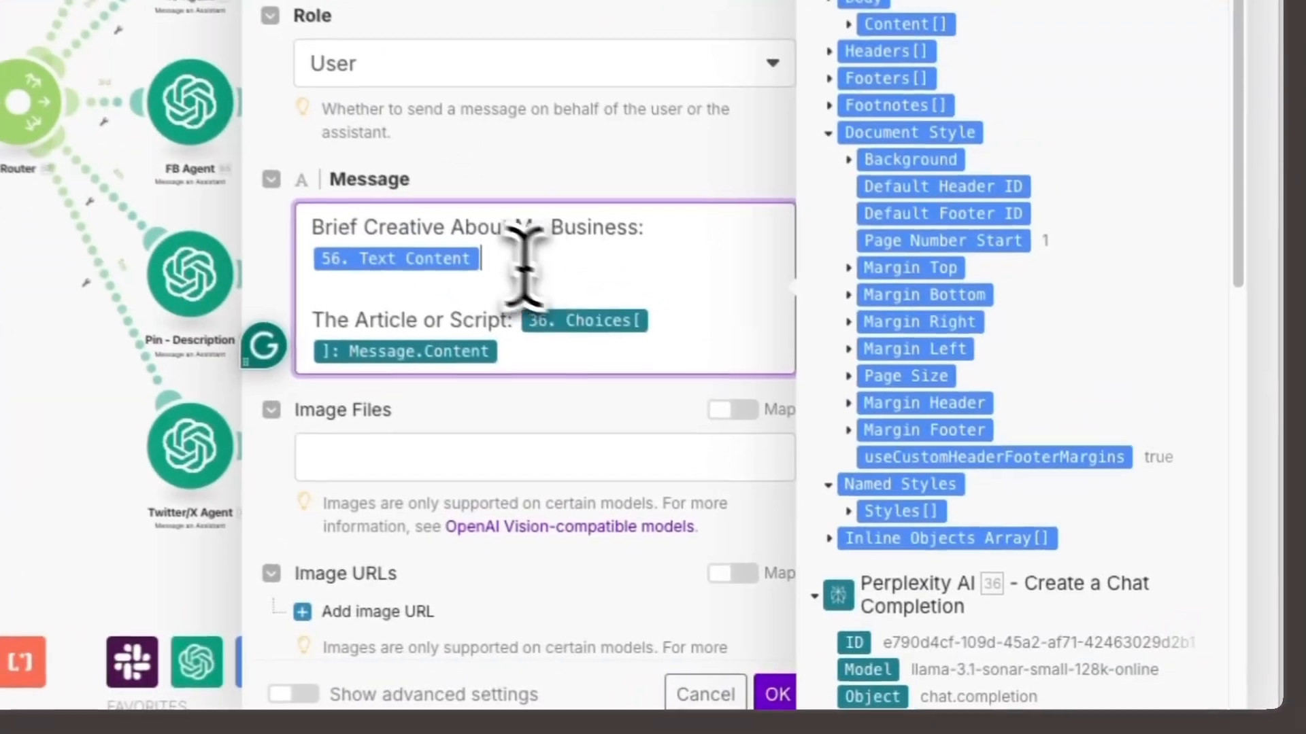
pyautogui.click(554, 351)
pyautogui.scroll(-5, 839, 566)
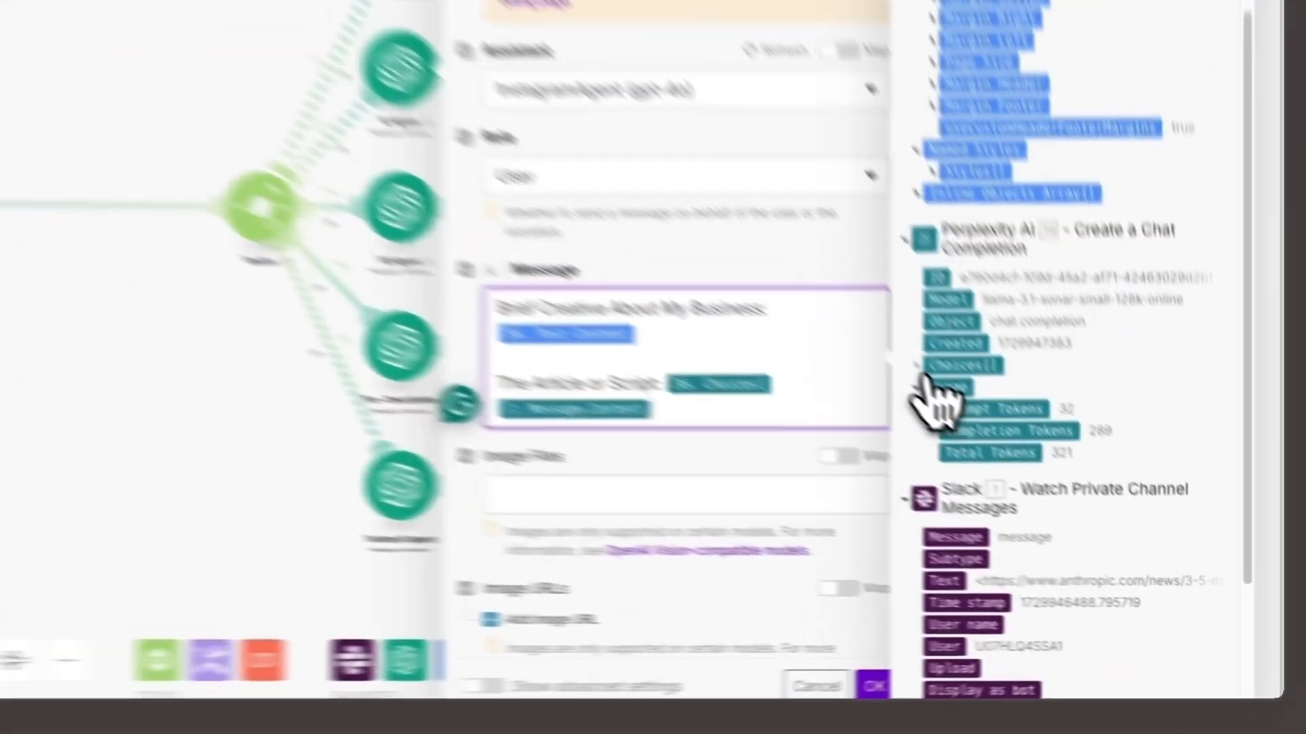
pyautogui.click(1077, 466)
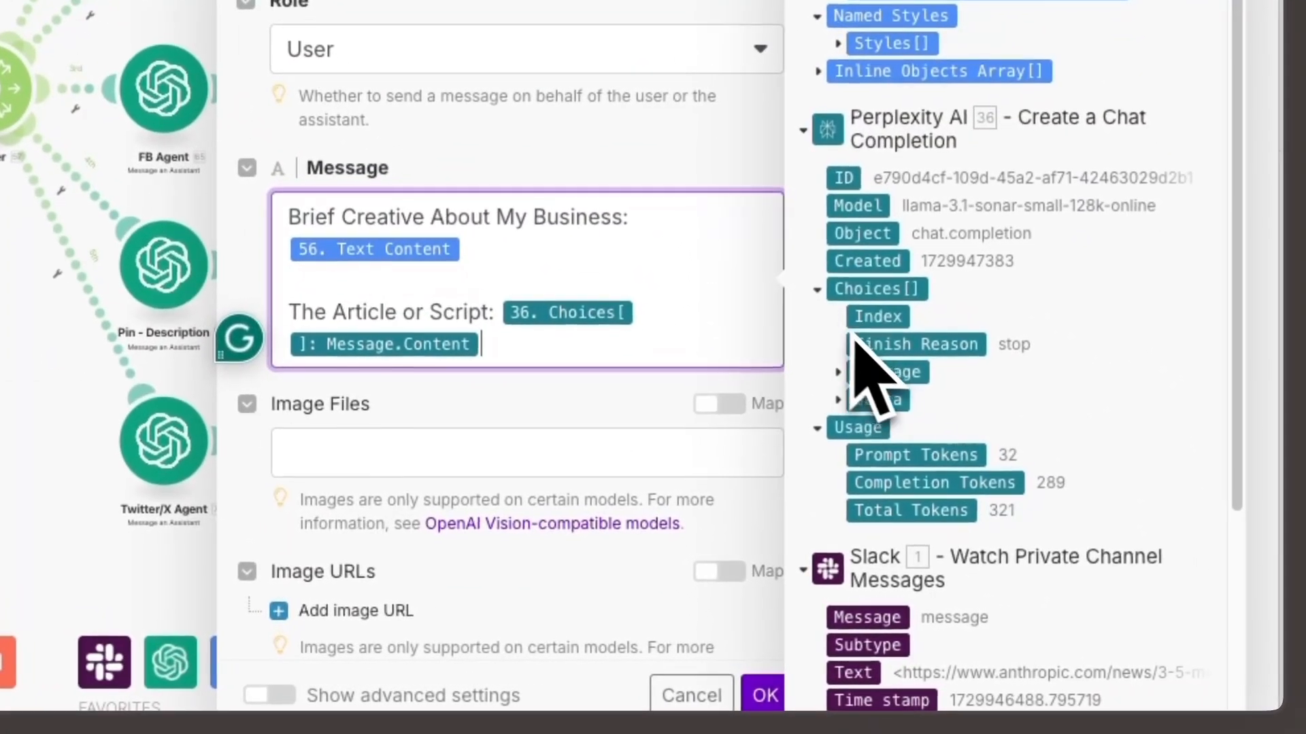
pyautogui.click(871, 373)
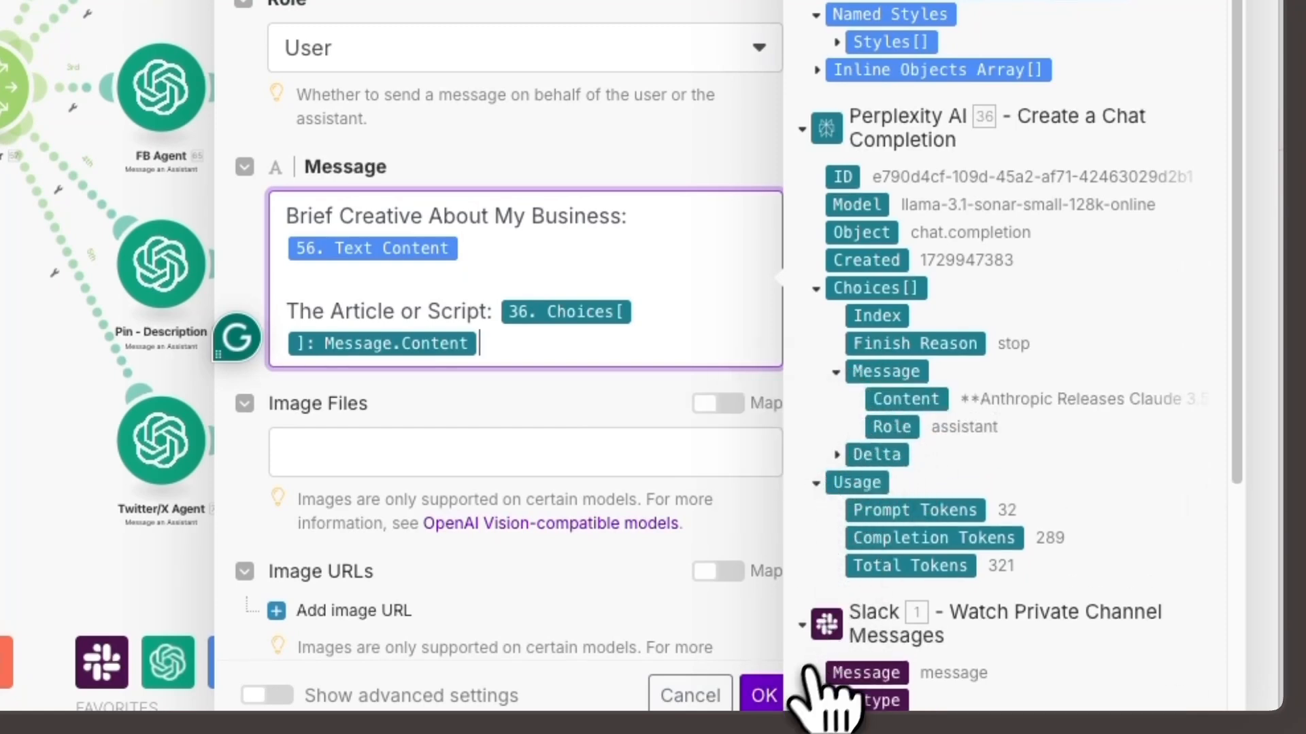
pyautogui.click(763, 695)
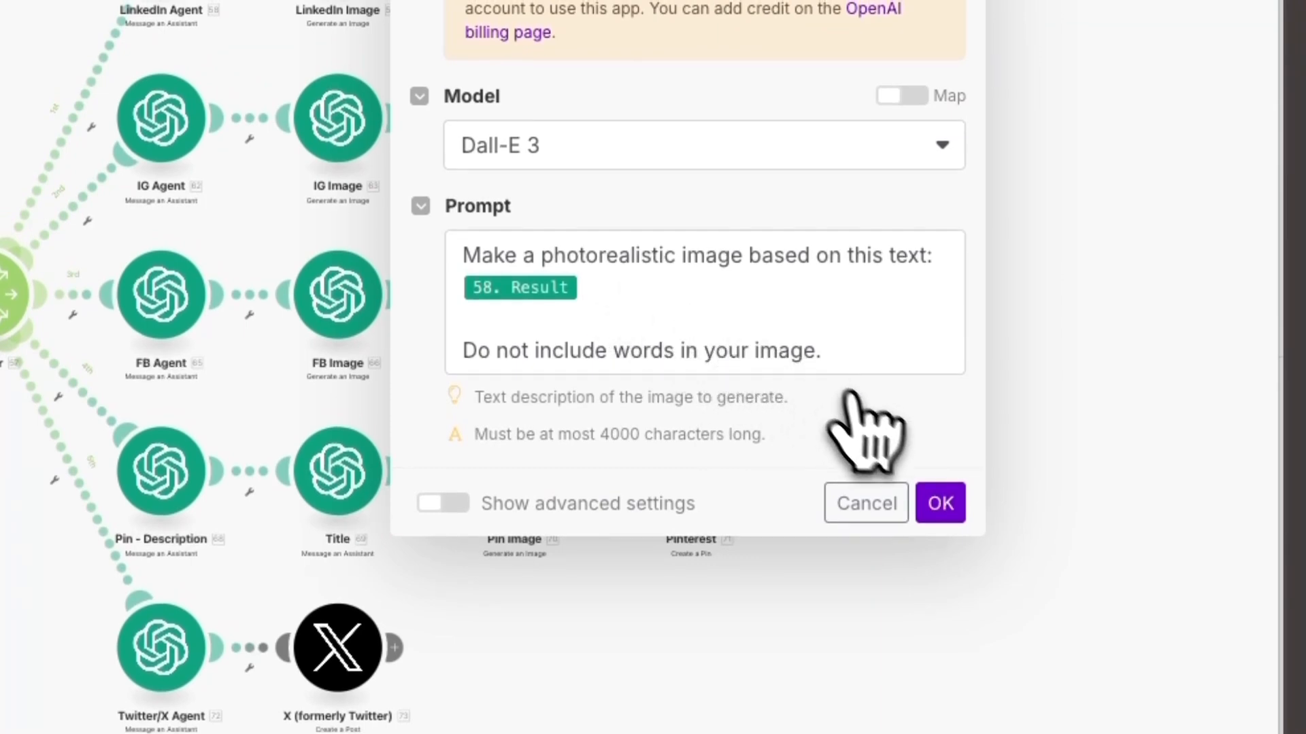
# - Review the Dall-E 3 prompts of the LinkedIn Image and Pin Image modules on the Perplexity route, confirming their settings
pyautogui.click(951, 507)
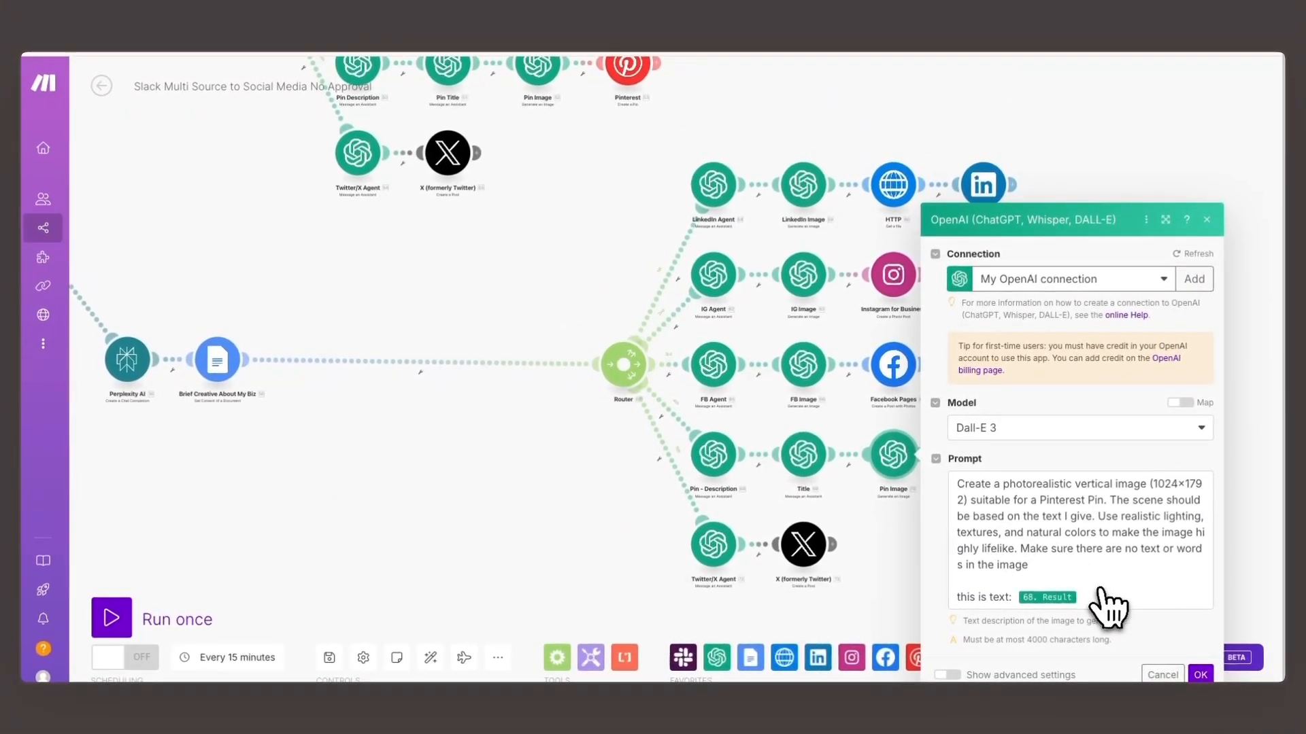
pyautogui.click(1183, 673)
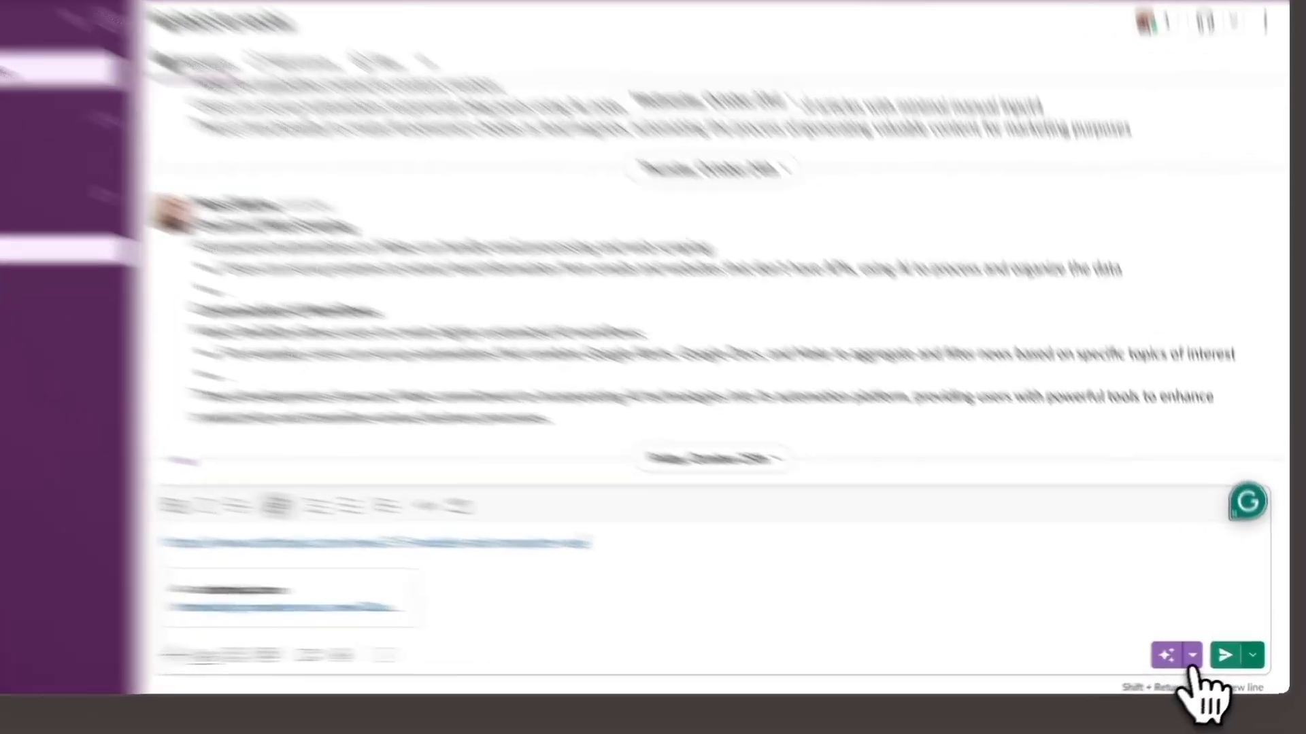
# - Switch to Slack and send the drafted Anthropic article link to the slack-to-social channel as test content
pyautogui.click(1223, 656)
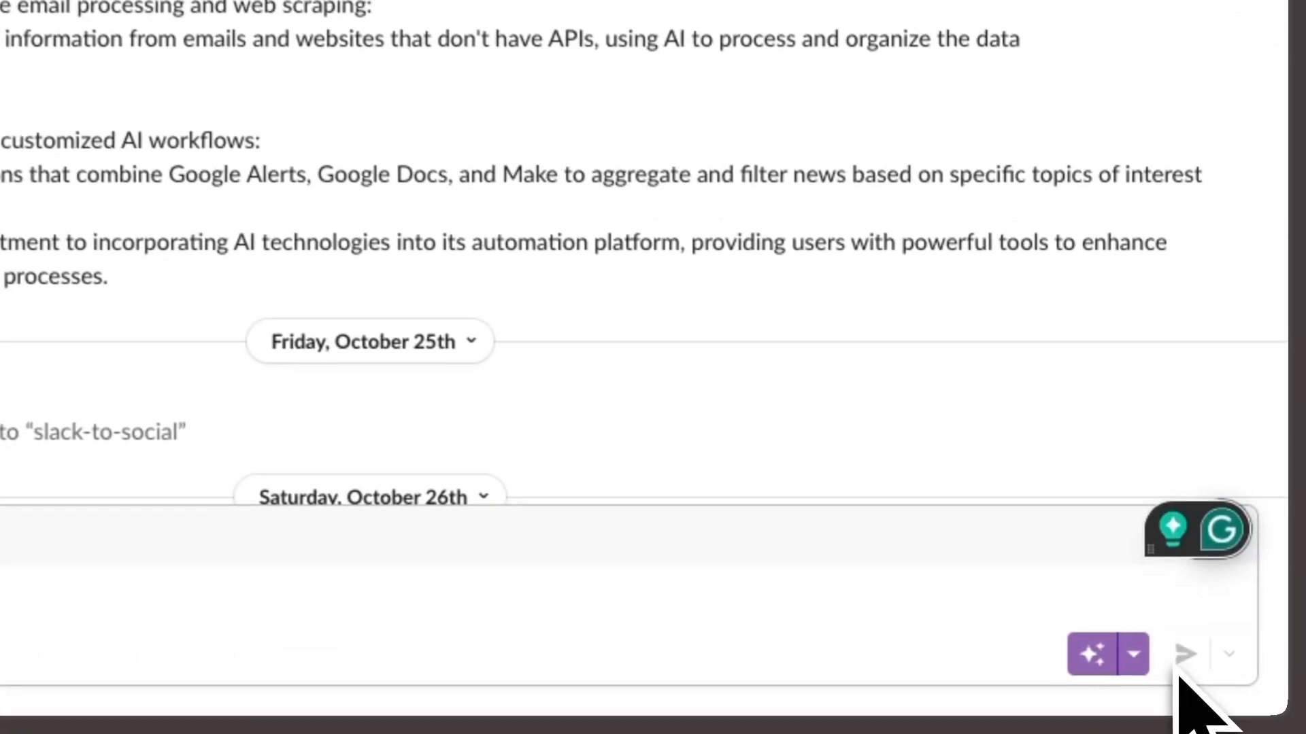
pyautogui.scroll(-3, 794, 446)
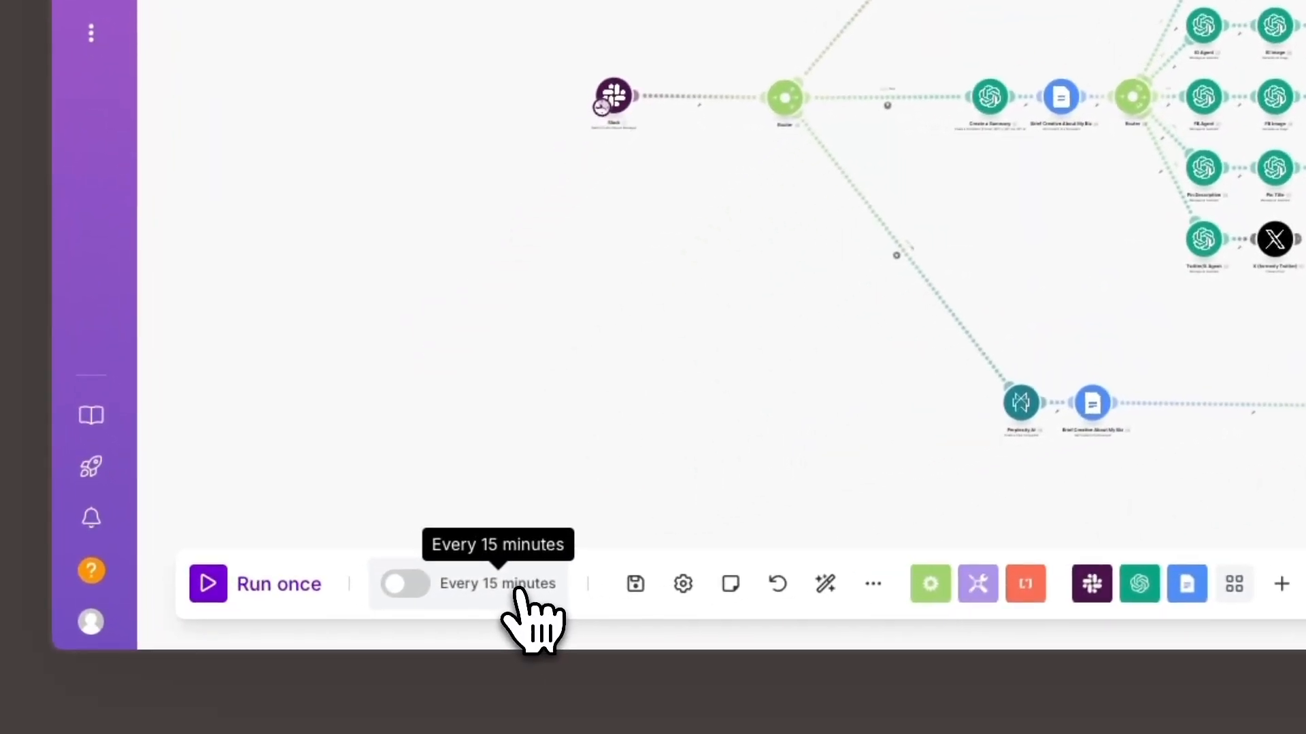
# - In Make, review the schedule options, keep the scenario running at regular intervals of 15 minutes, and activate it
pyautogui.click(517, 591)
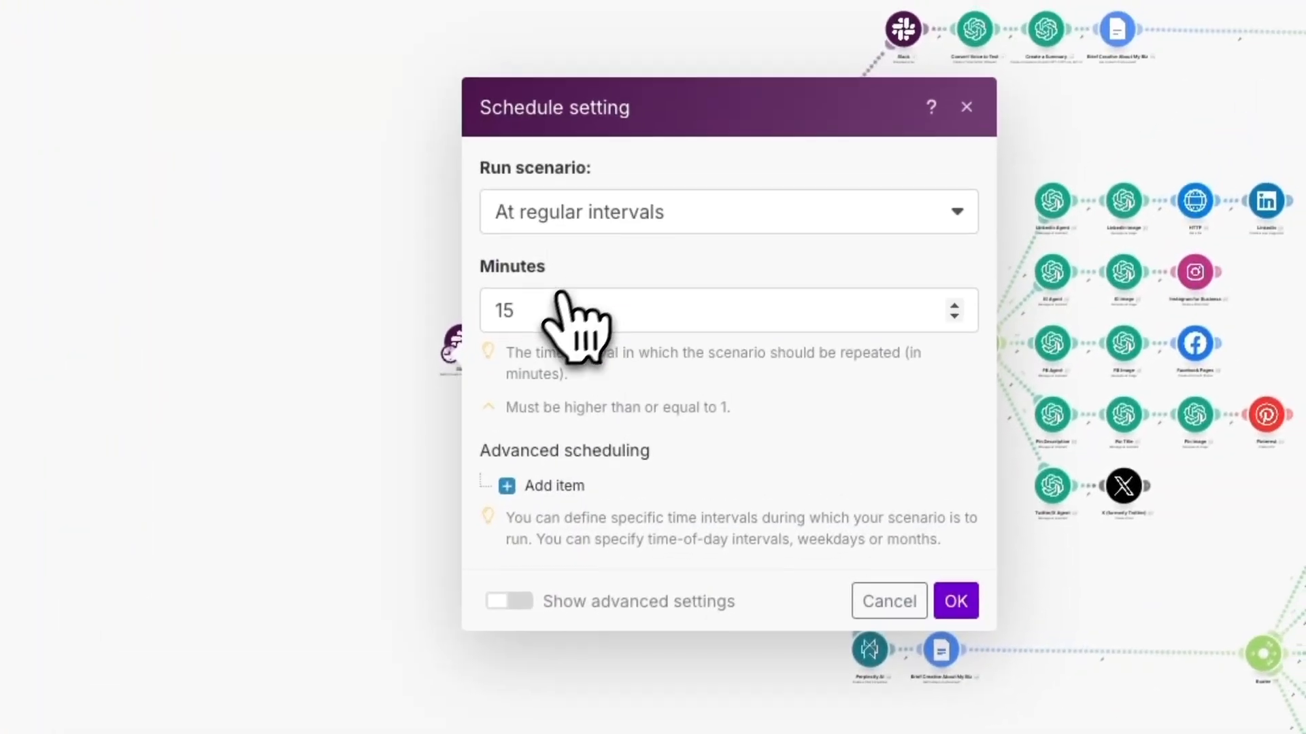
pyautogui.click(575, 234)
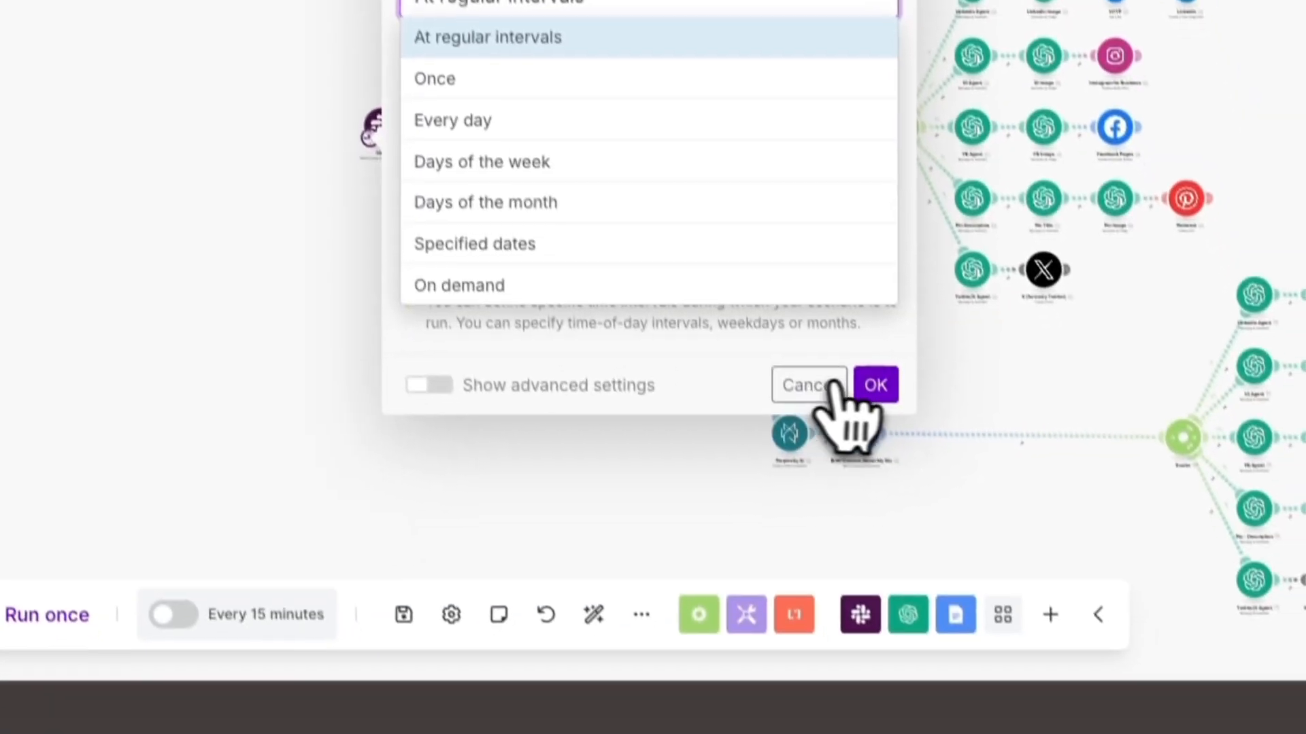
pyautogui.click(955, 603)
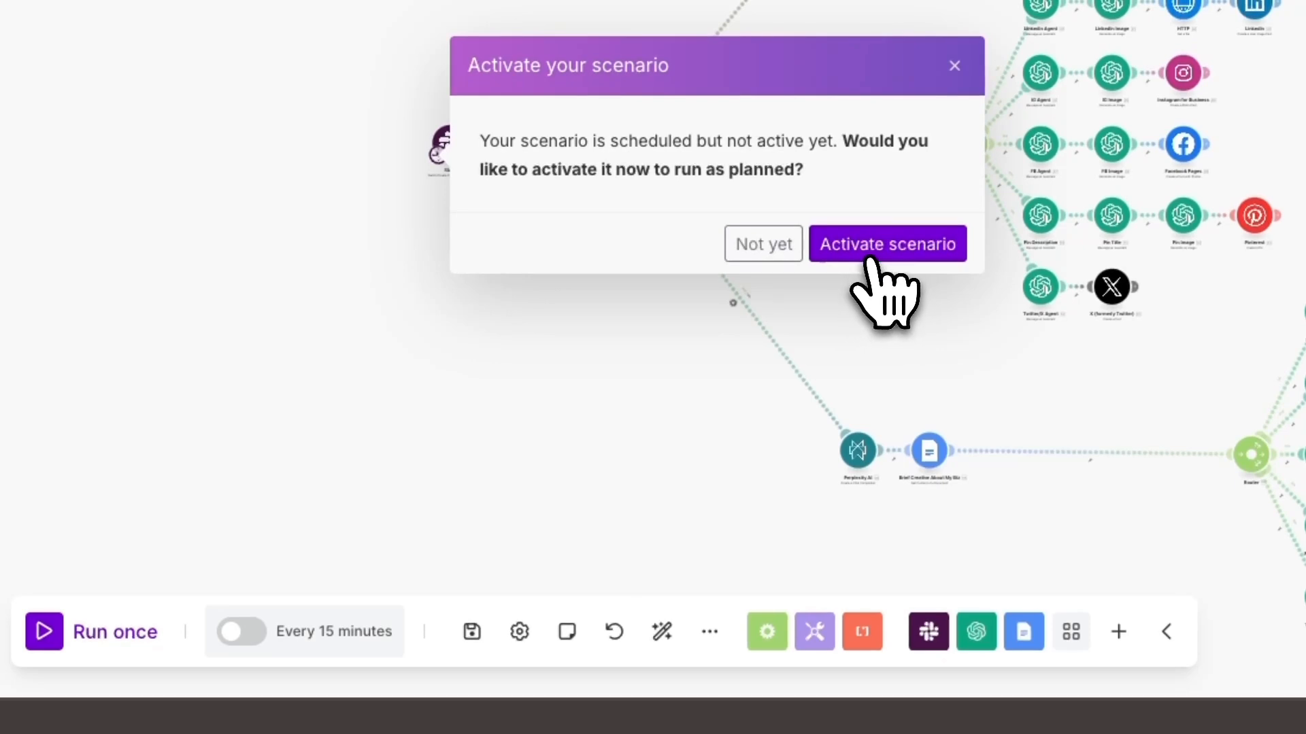
pyautogui.click(869, 259)
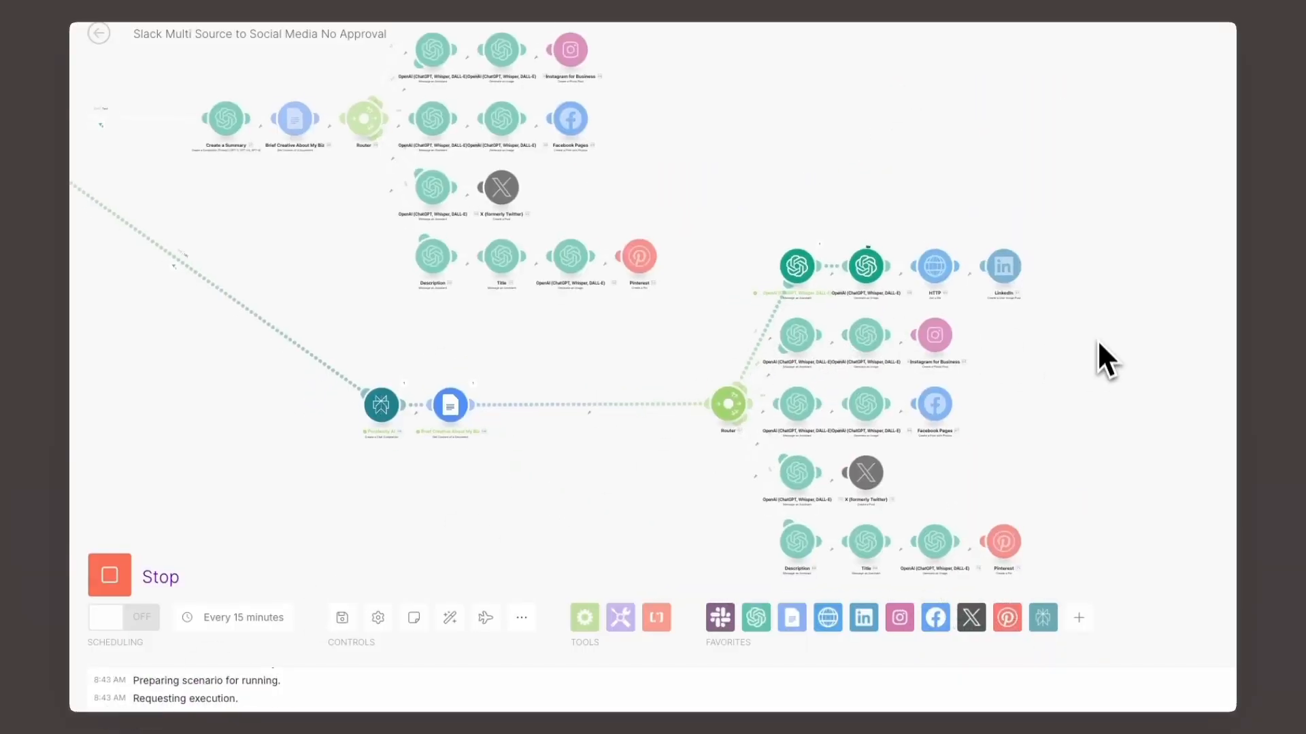
# - Inspect the running scenario's input and output bundles for the LinkedIn post and Instagram image generation modules on the Perplexity route
pyautogui.moveTo(1097, 341); pyautogui.dragTo(1098, 312)
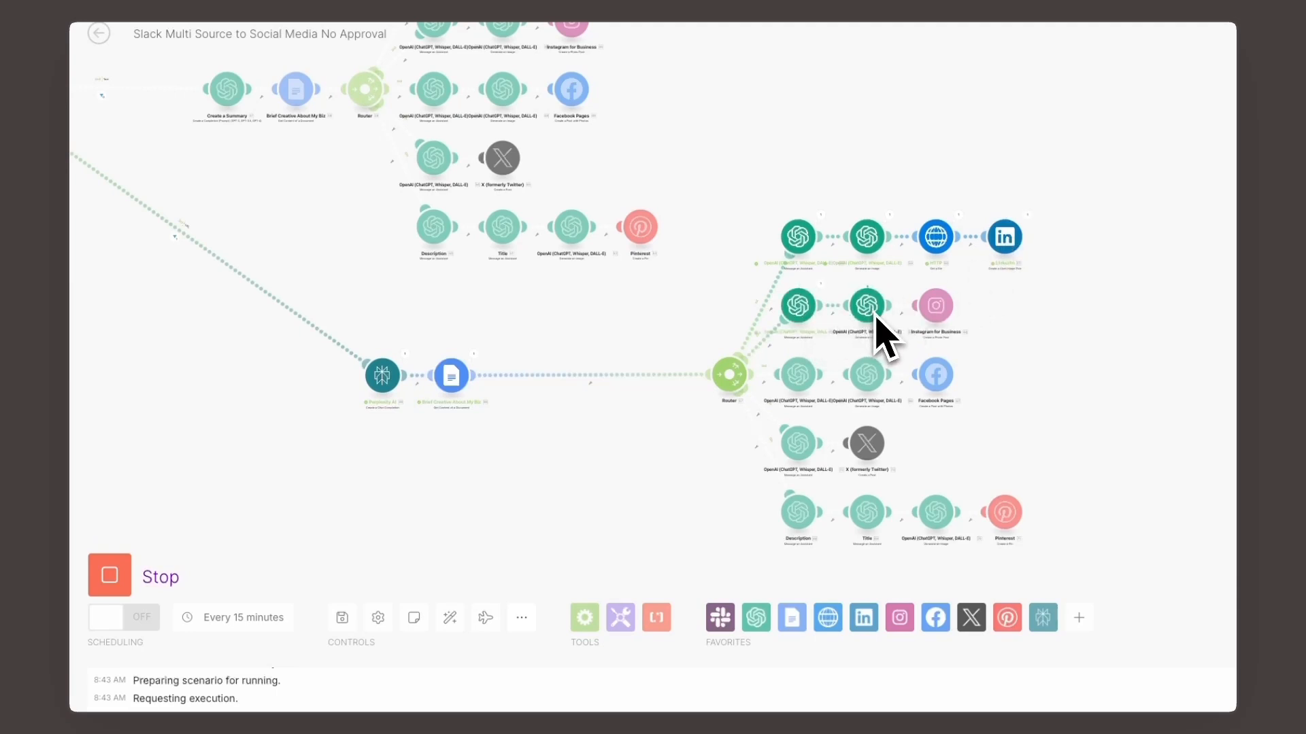
pyautogui.click(1025, 229)
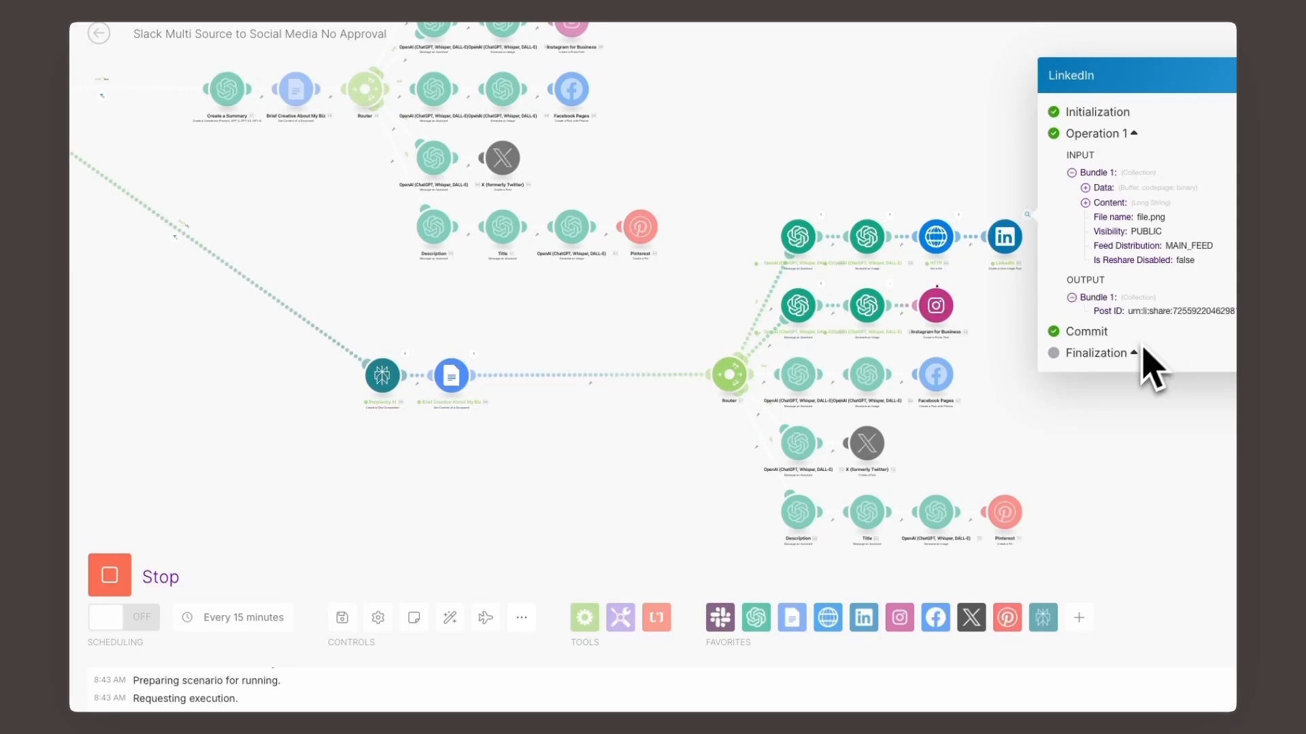
pyautogui.click(1089, 420)
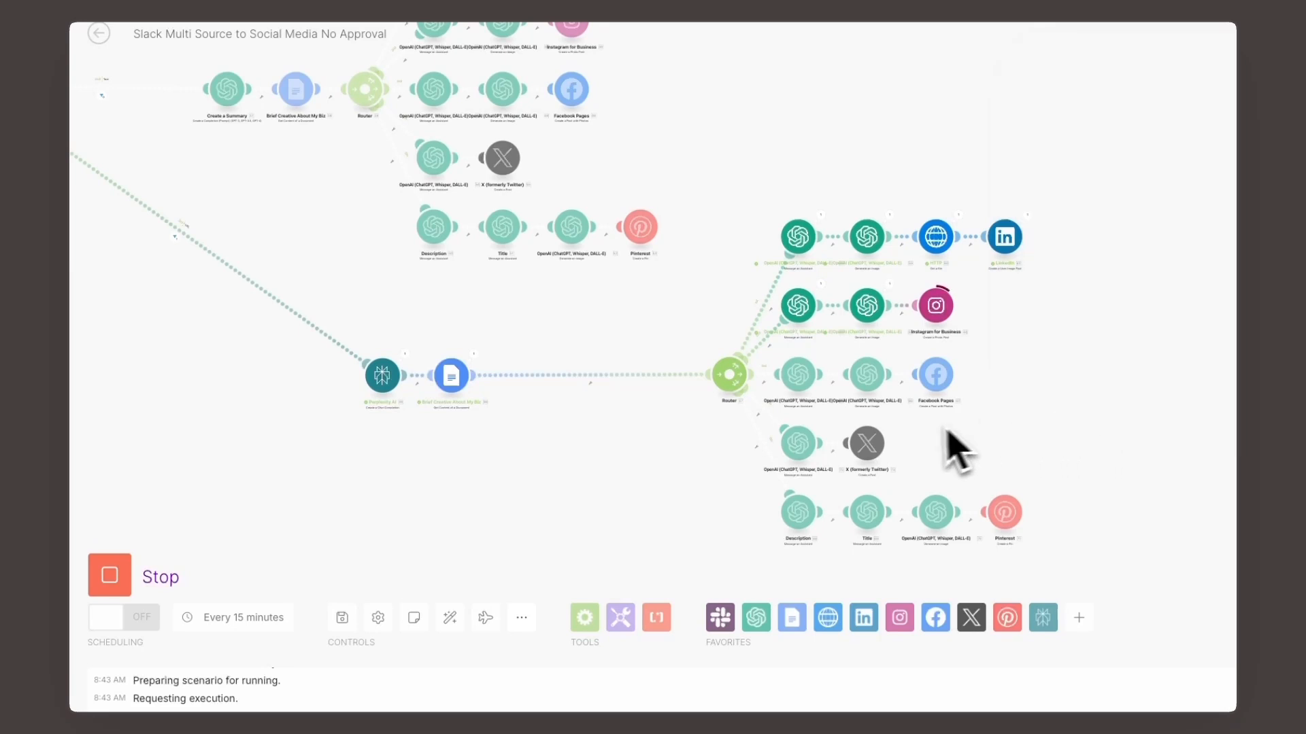
pyautogui.click(890, 287)
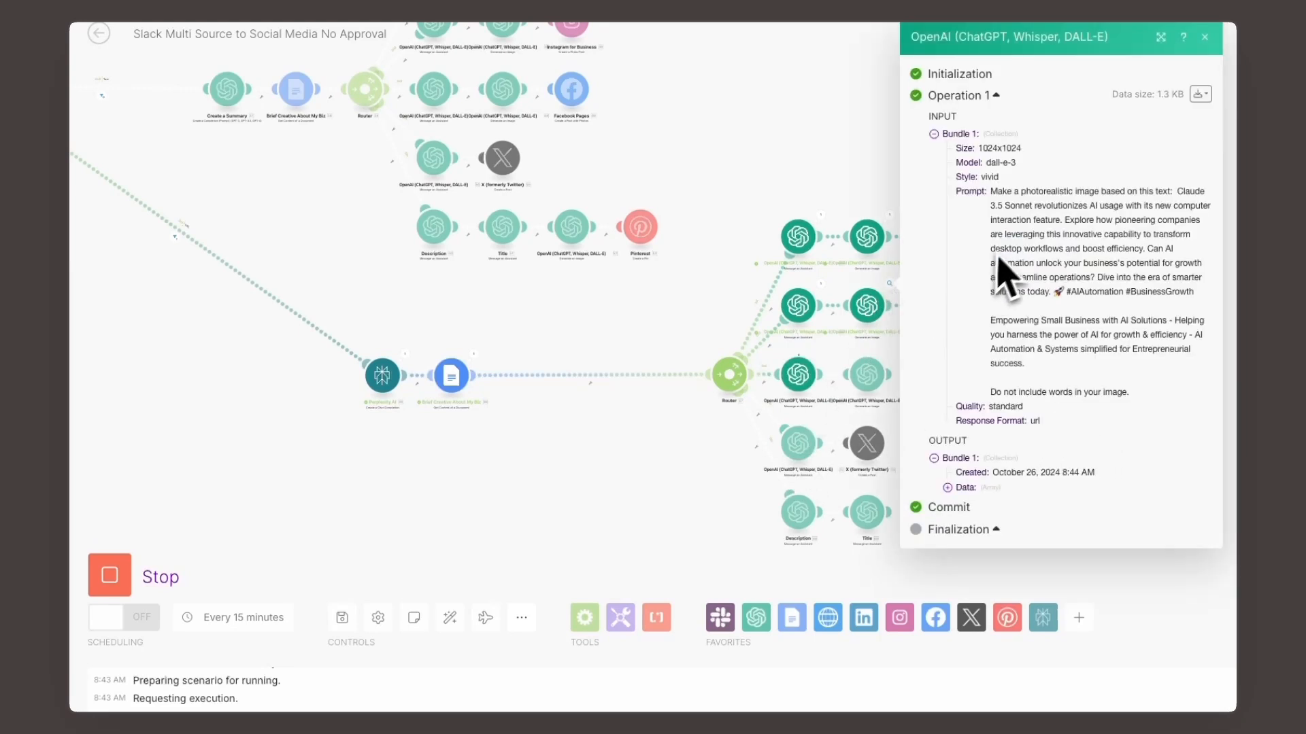
# - Inspect the run's bundles for the Instagram, LinkedIn and Facebook Pages modules on the Perplexity route, expanding the LinkedIn content and the Facebook message
pyautogui.click(937, 285)
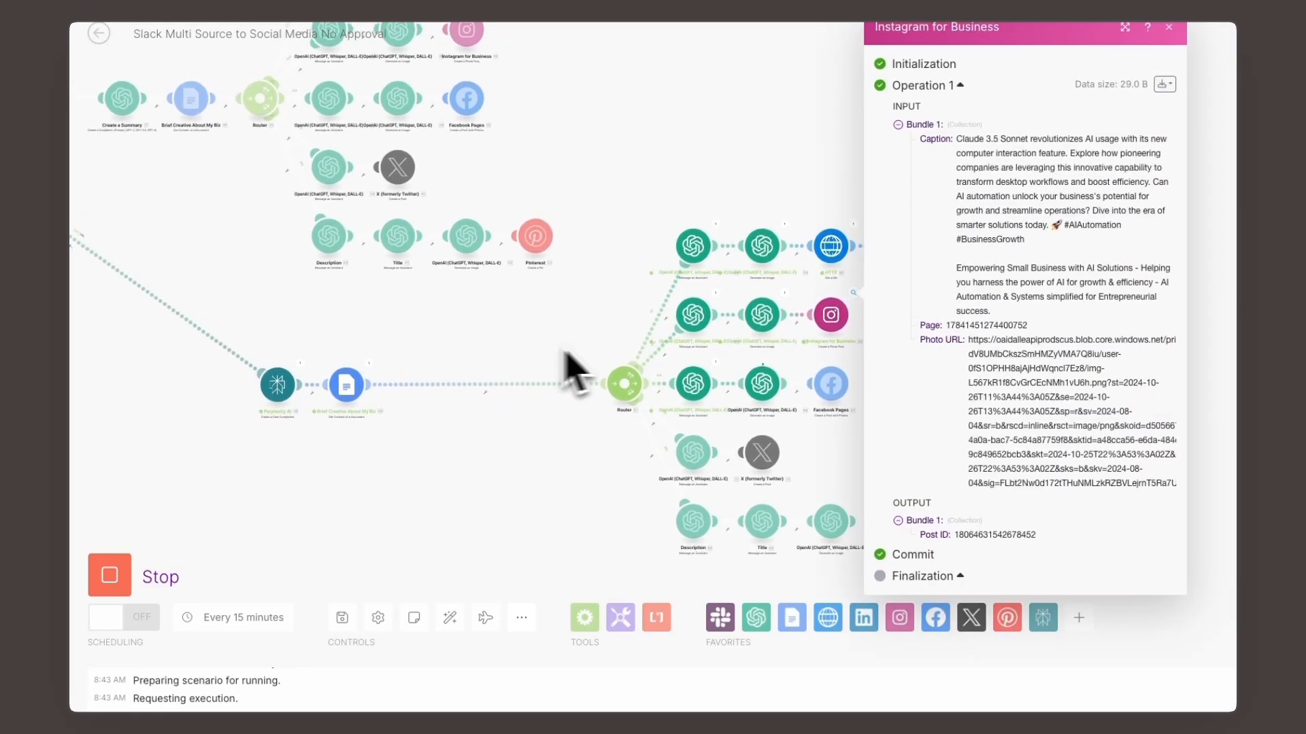
pyautogui.click(855, 225)
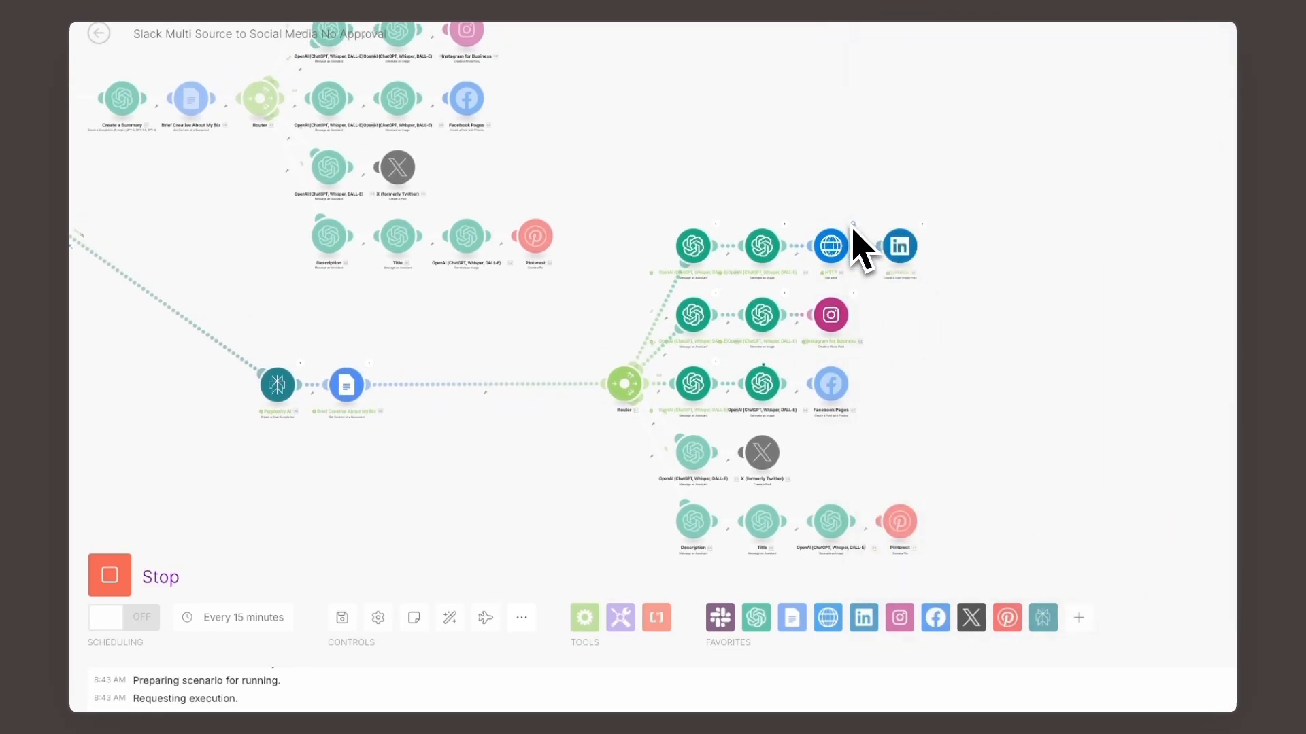
pyautogui.click(907, 234)
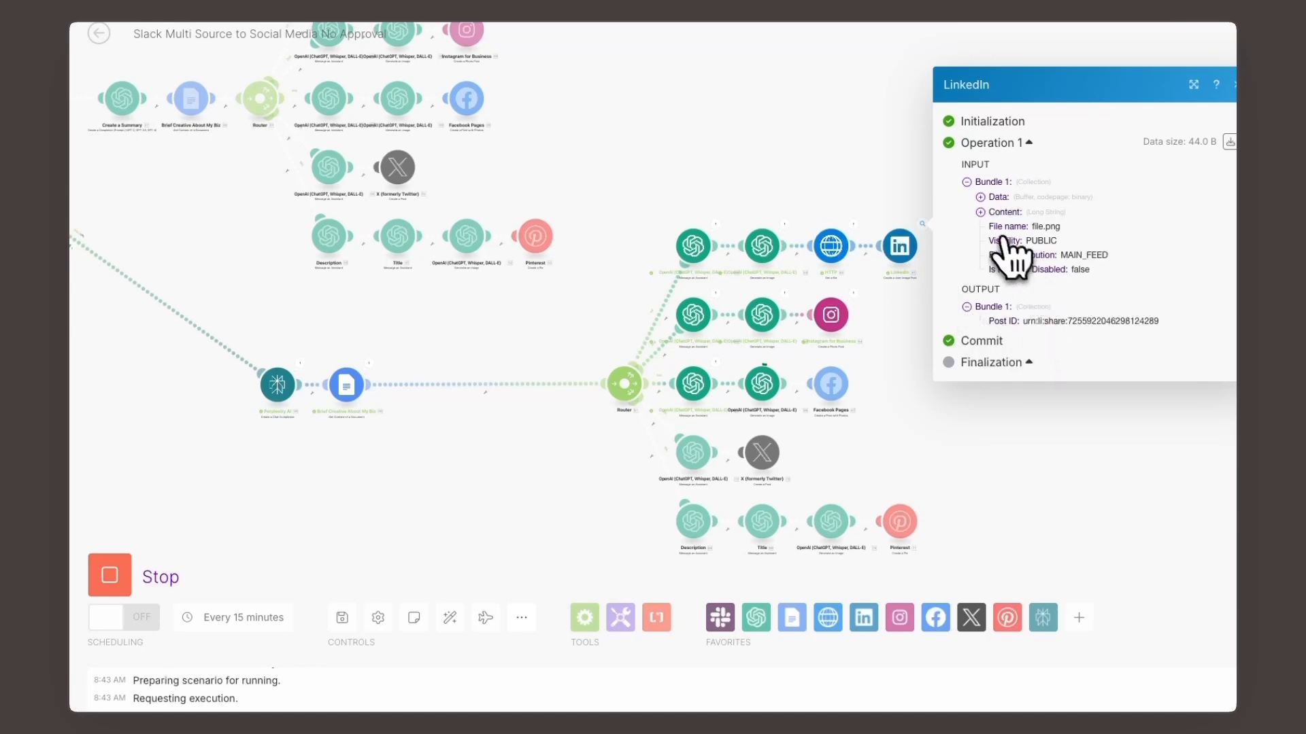
pyautogui.click(988, 214)
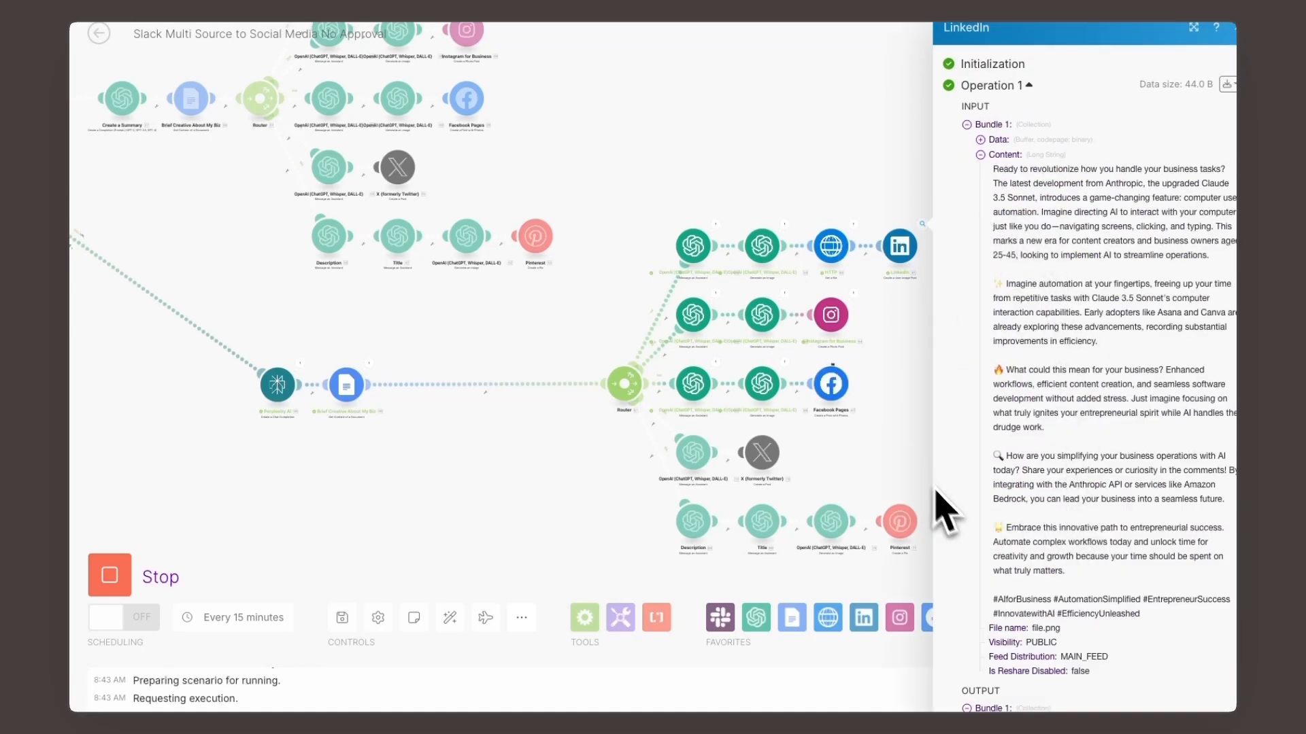
pyautogui.click(889, 443)
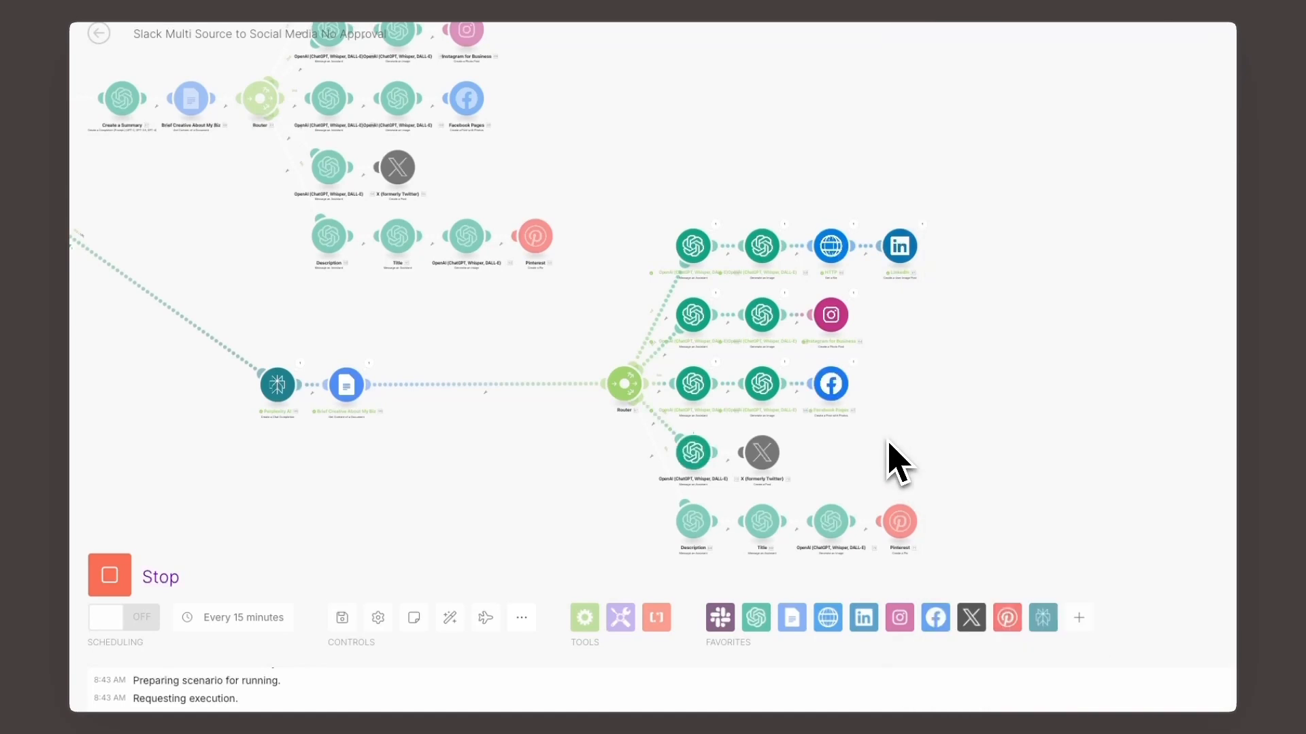
pyautogui.click(855, 370)
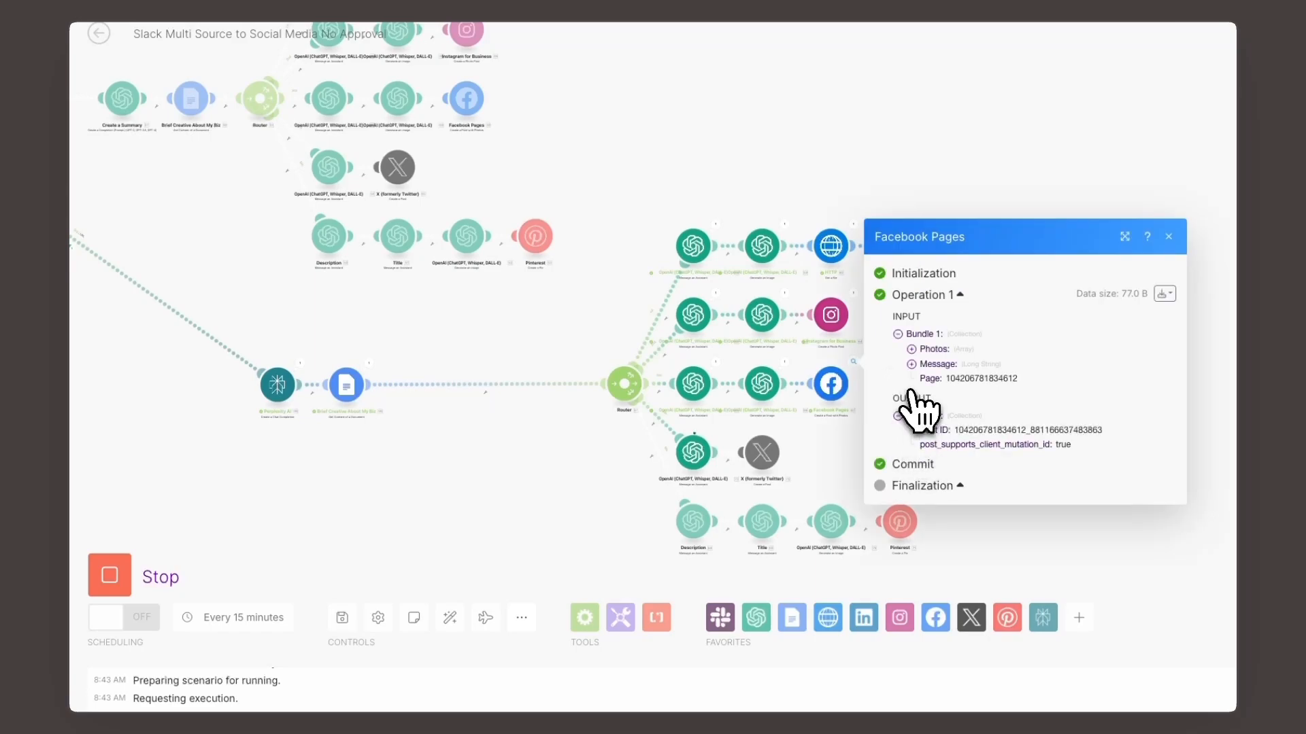
pyautogui.click(912, 364)
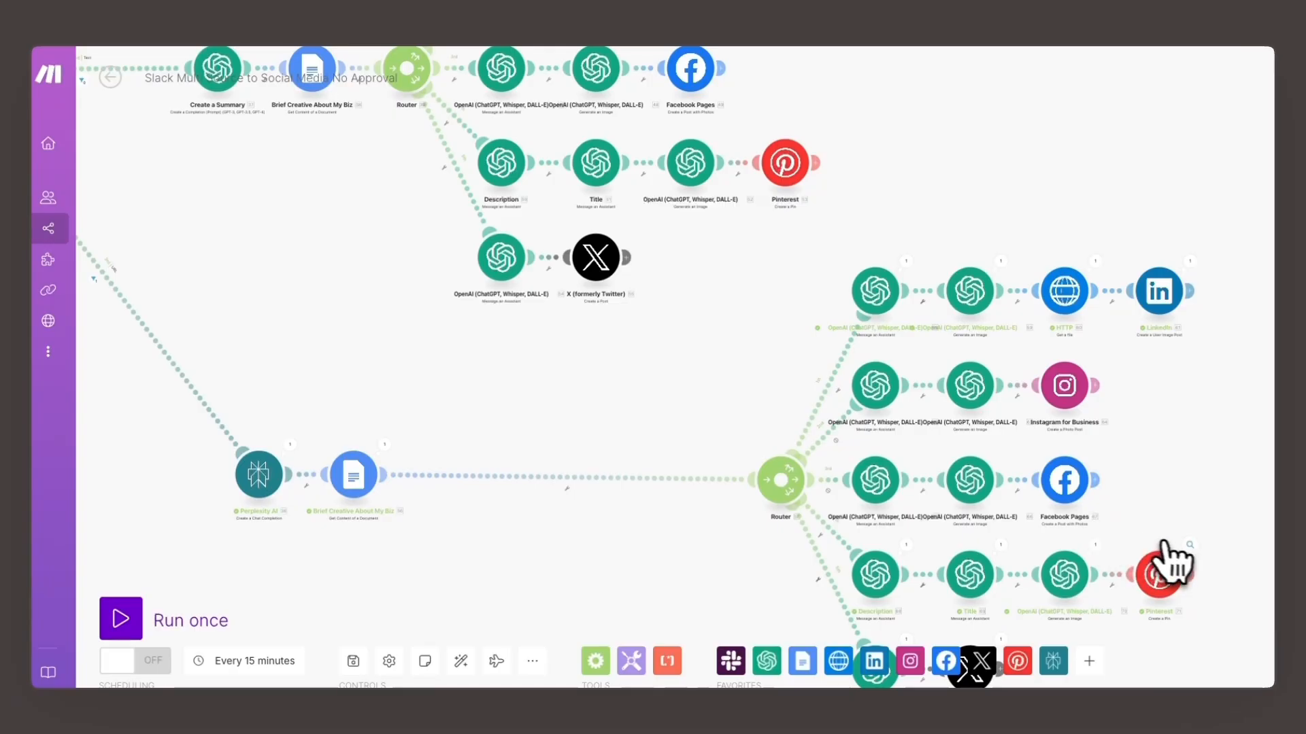
# - Inspect the run's input and output bundles for the Pinterest and X modules on the Perplexity route
pyautogui.click(1171, 571)
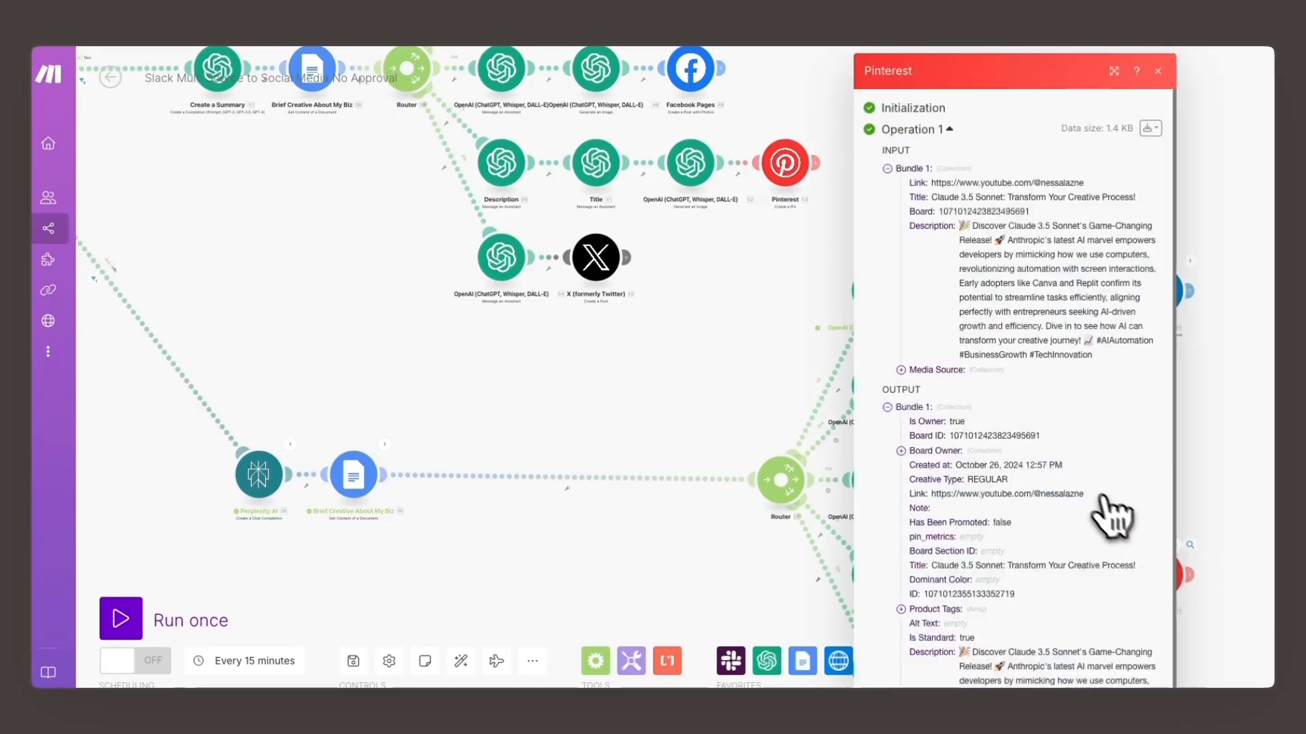
pyautogui.scroll(-1, 1103, 500)
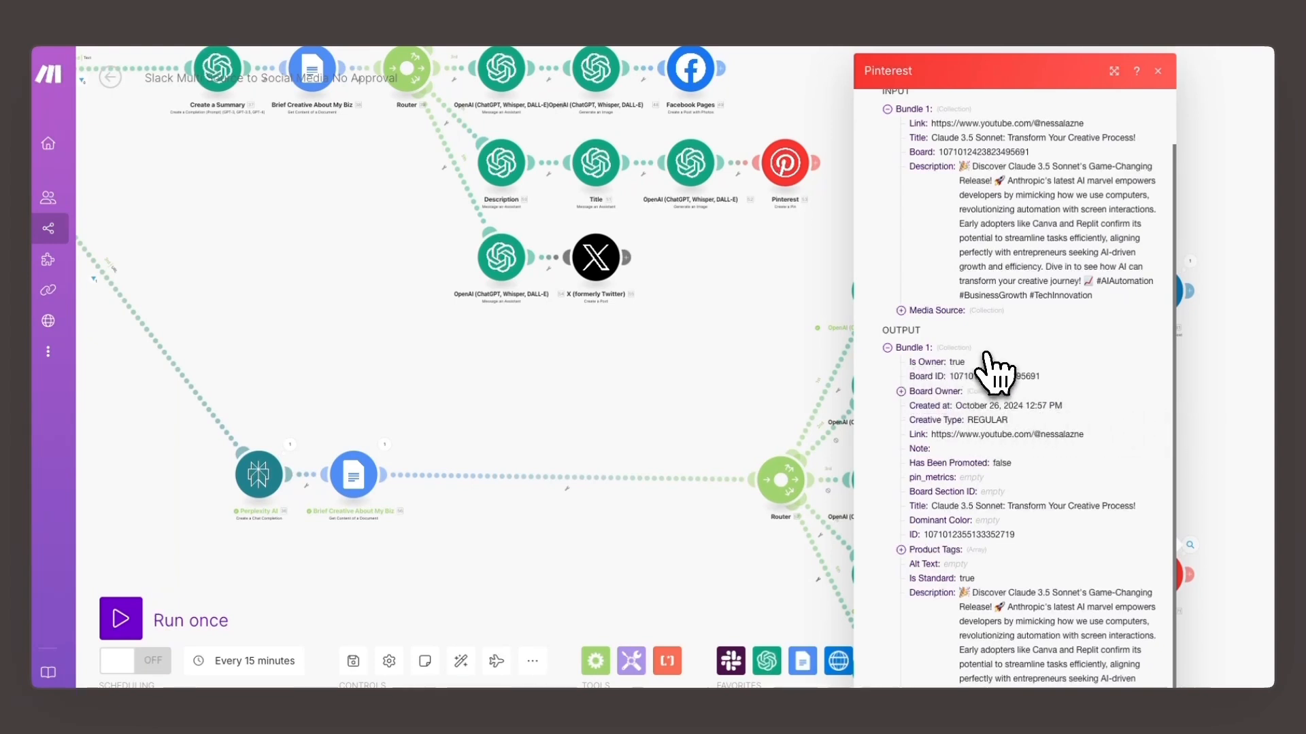
pyautogui.moveTo(730, 345); pyautogui.dragTo(715, 242)
pyautogui.click(1262, 398)
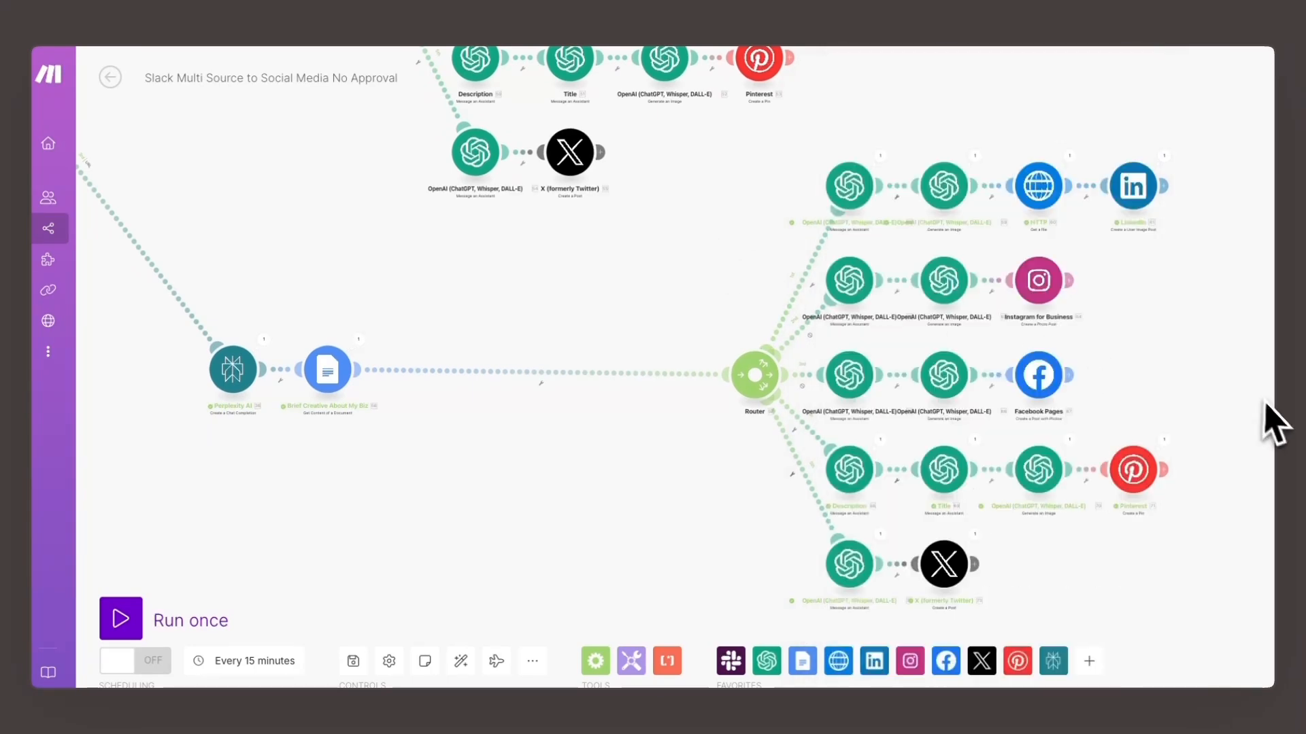
pyautogui.click(1163, 440)
pyautogui.scroll(-2, 1115, 416)
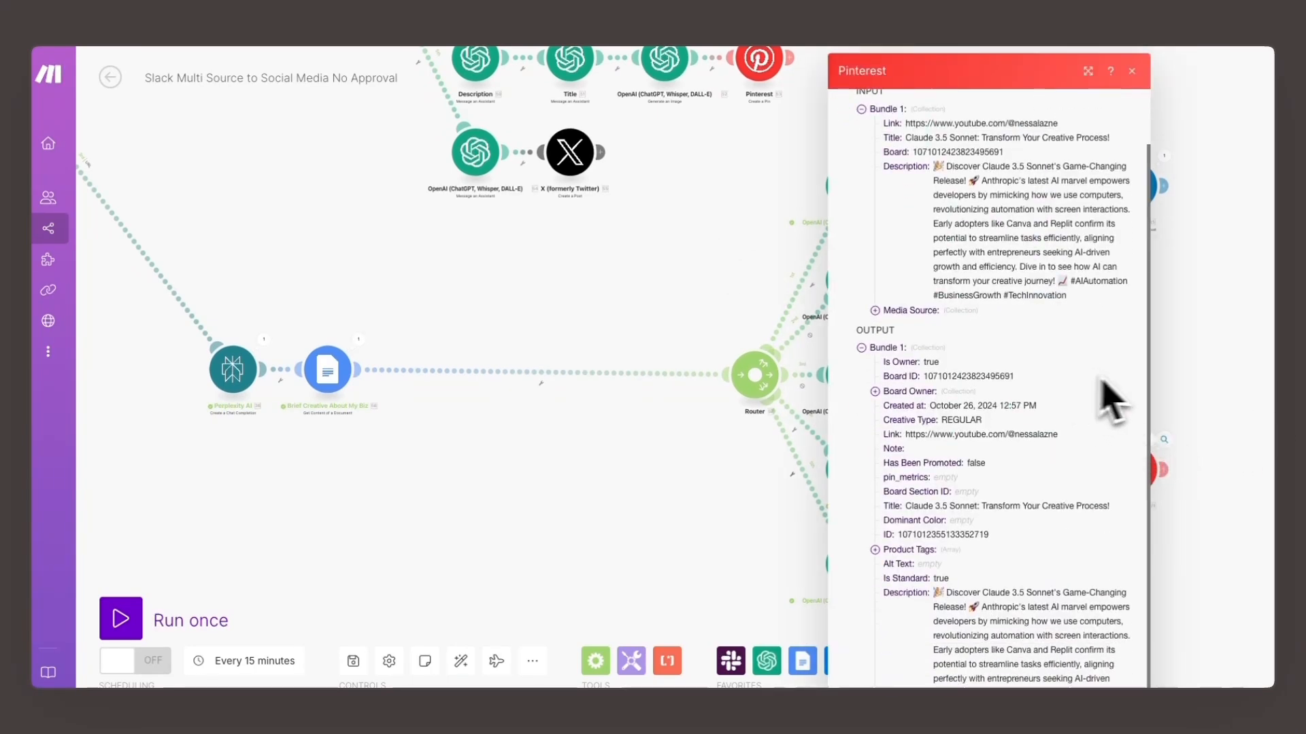
pyautogui.click(1204, 375)
pyautogui.click(975, 535)
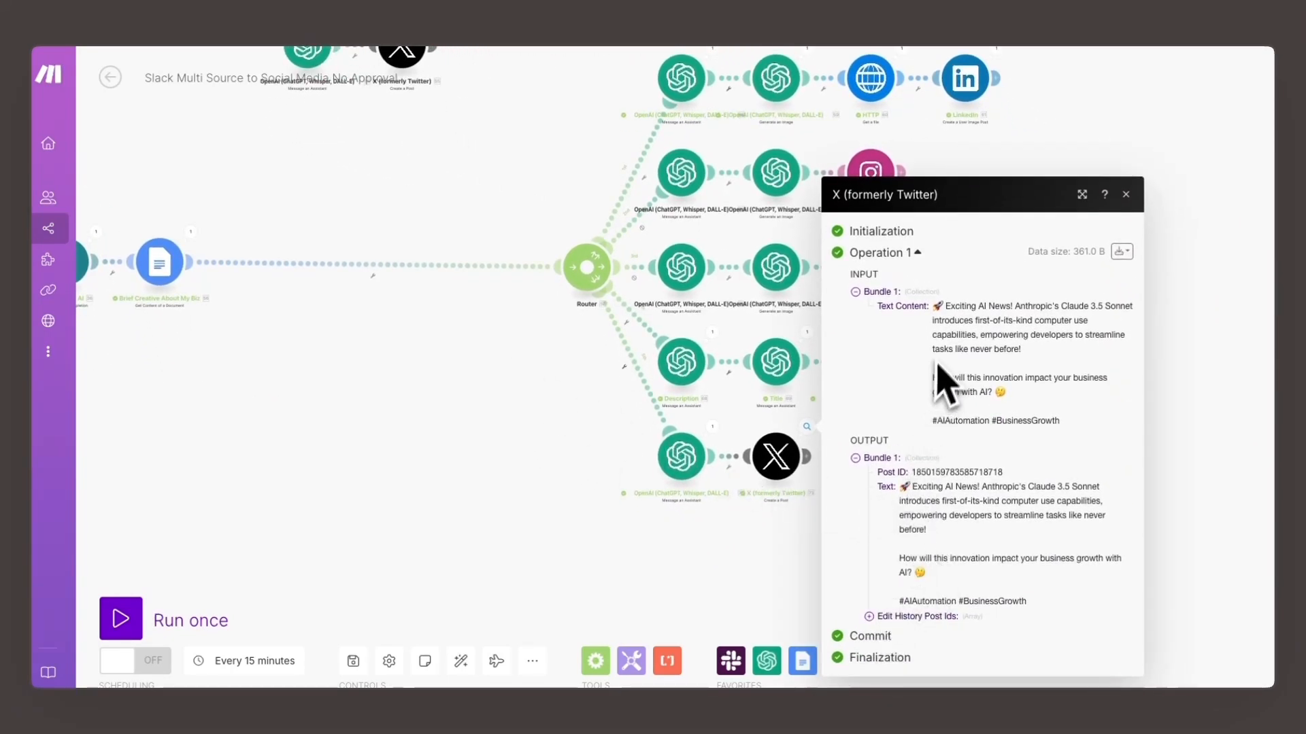
pyautogui.click(717, 552)
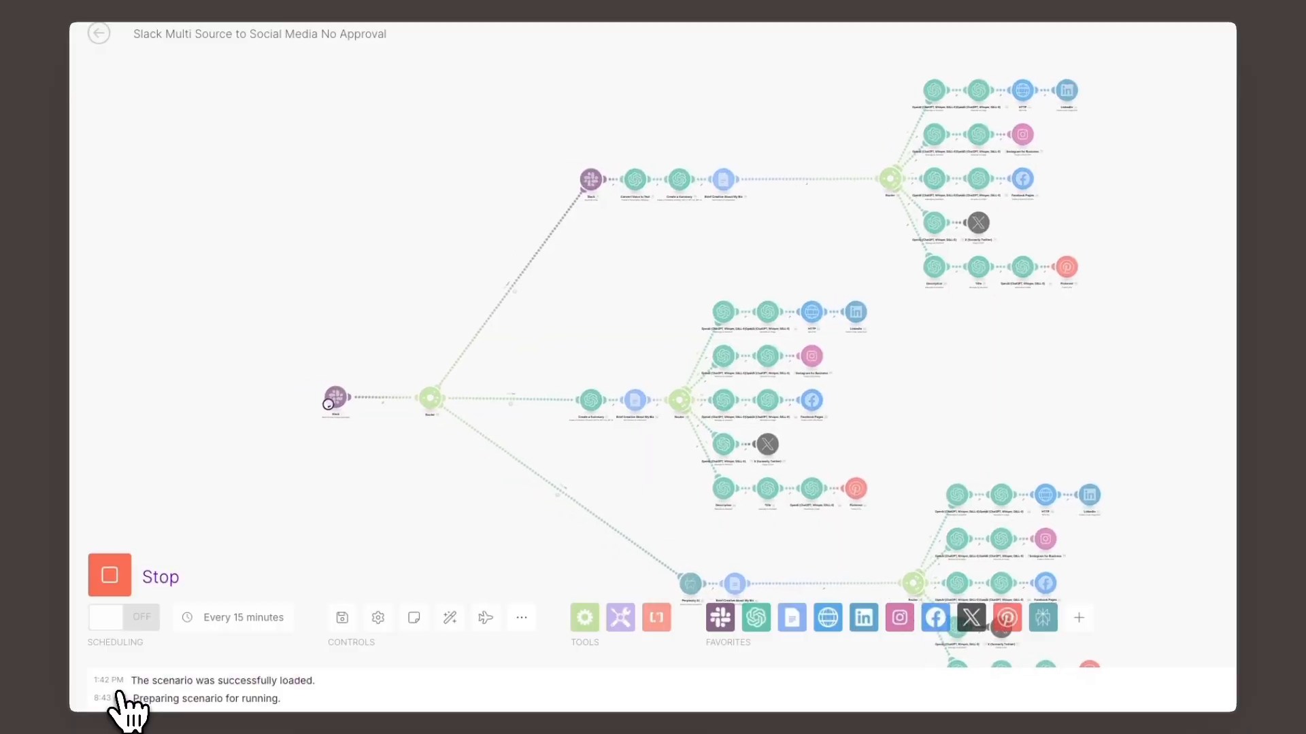
# - Open the filter on the text route and review its Slack Text conditions, the excluded www and http values, and the available operators
pyautogui.scroll(3, 788, 361)
pyautogui.moveTo(1074, 351); pyautogui.dragTo(1088, 314)
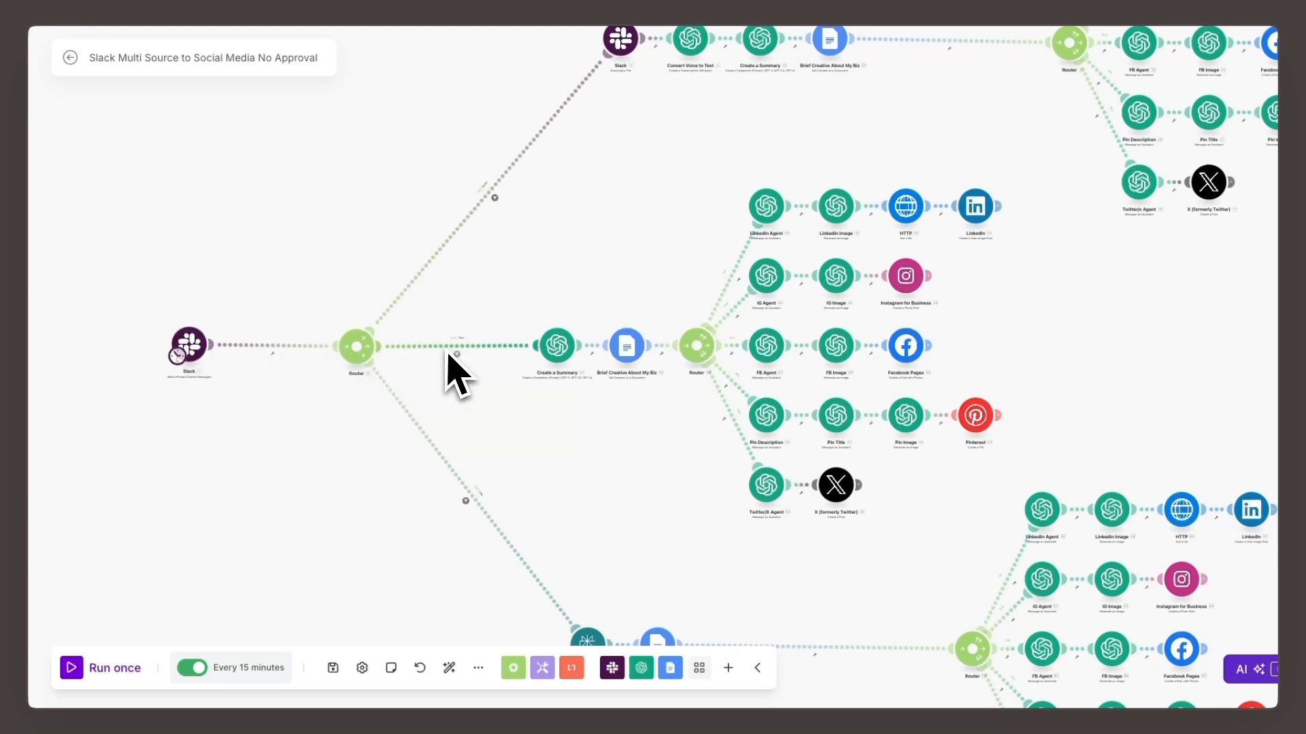
pyautogui.click(430, 345)
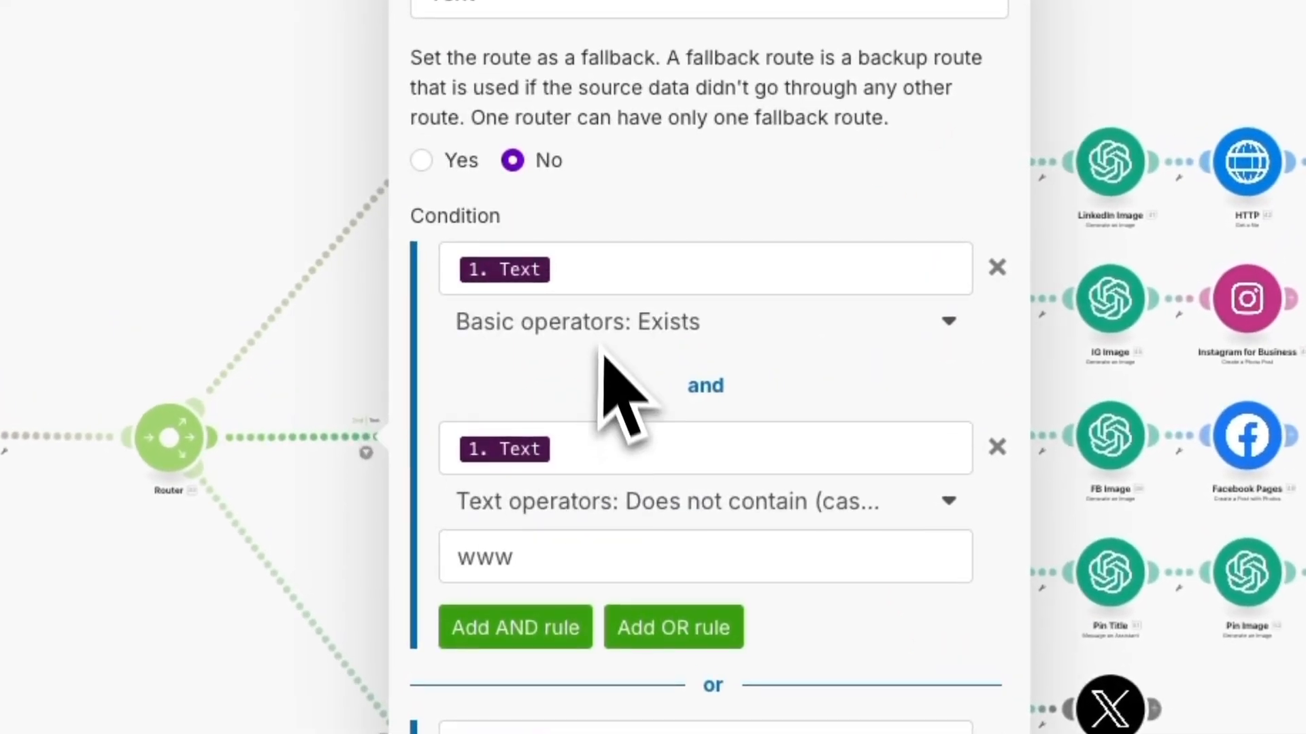
pyautogui.click(598, 275)
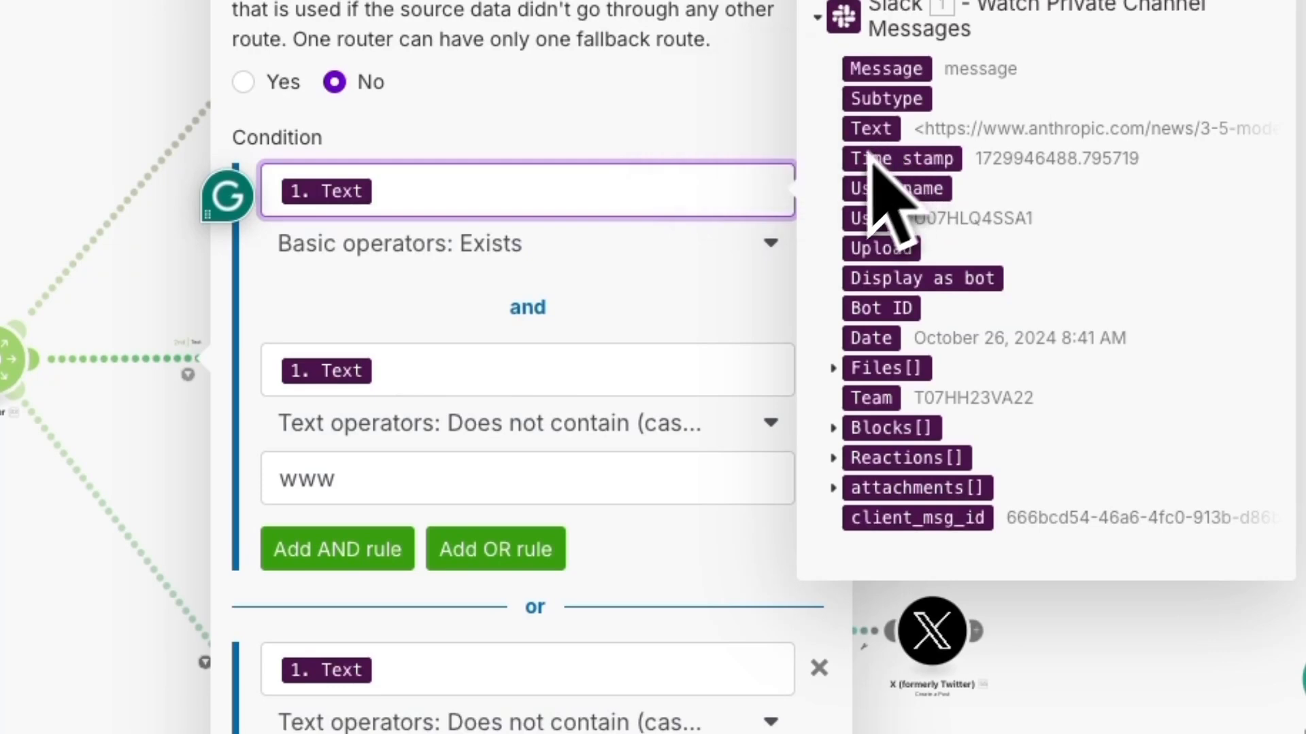
pyautogui.click(417, 370)
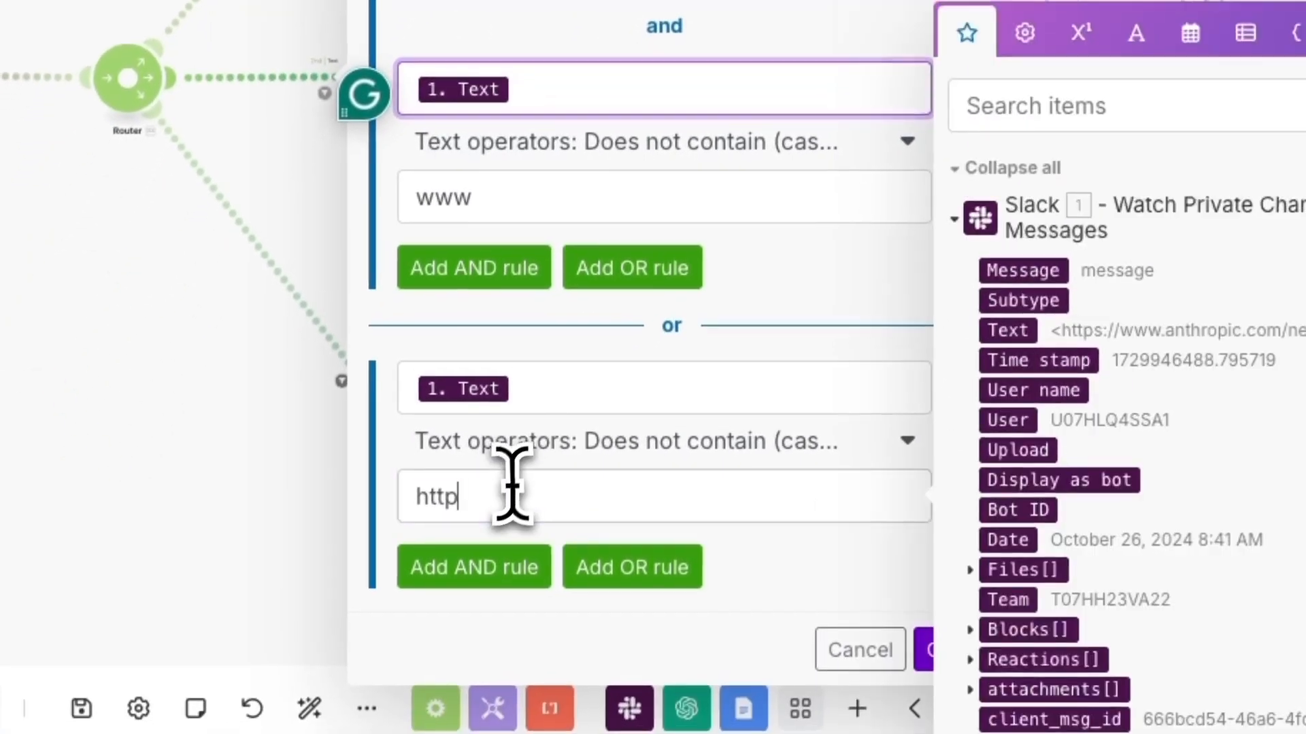
pyautogui.click(497, 541)
pyautogui.click(514, 241)
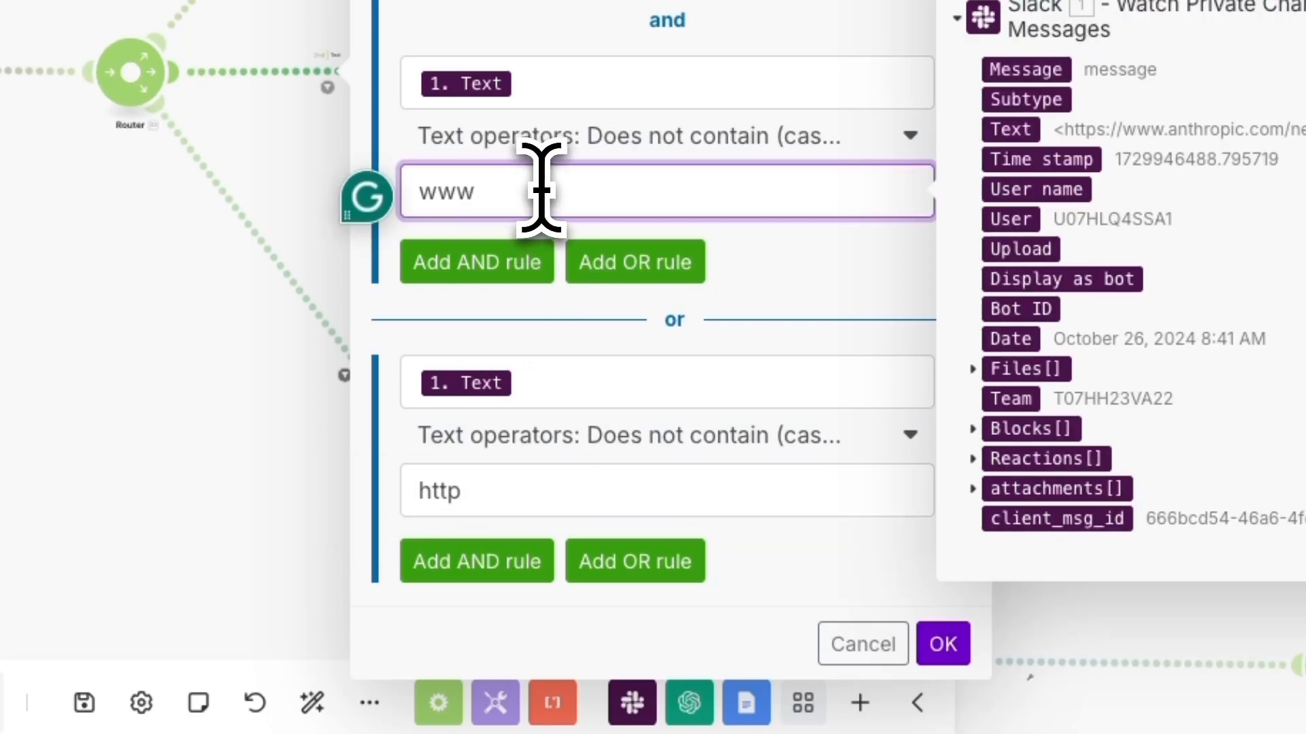
pyautogui.click(727, 146)
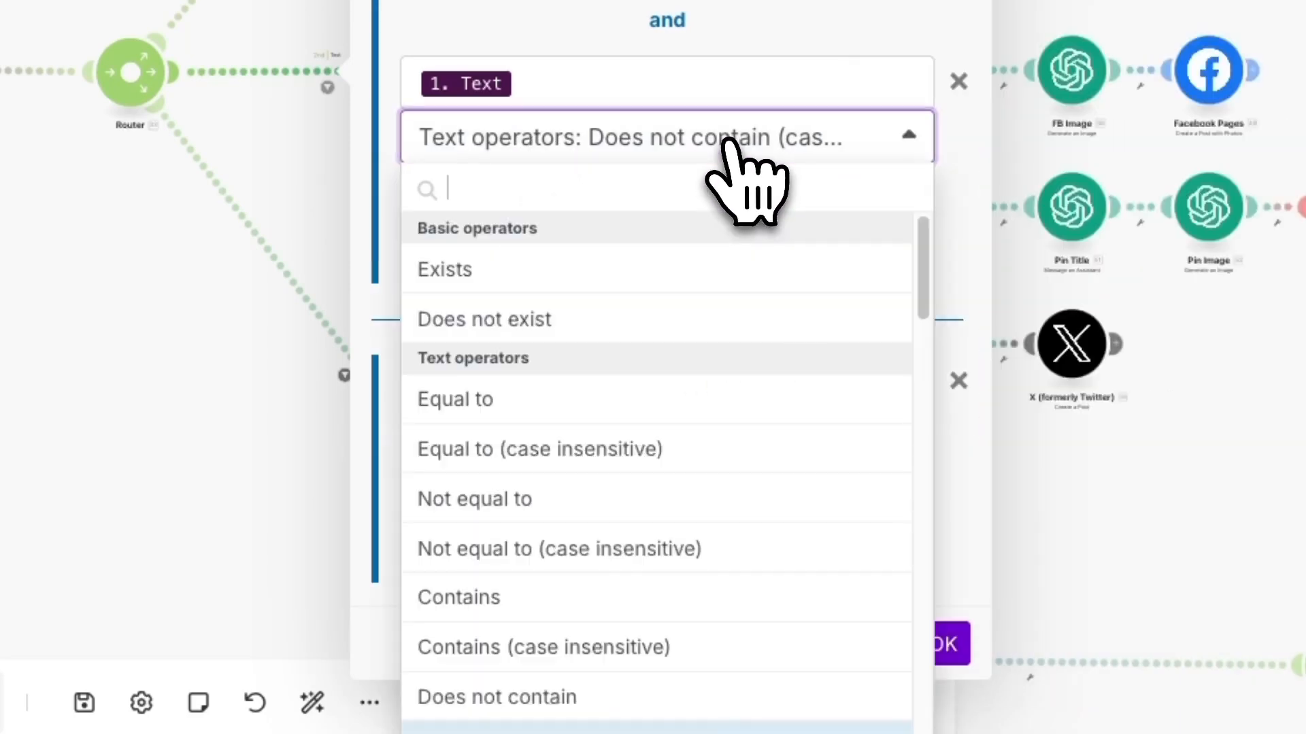
pyautogui.scroll(-1, 670, 504)
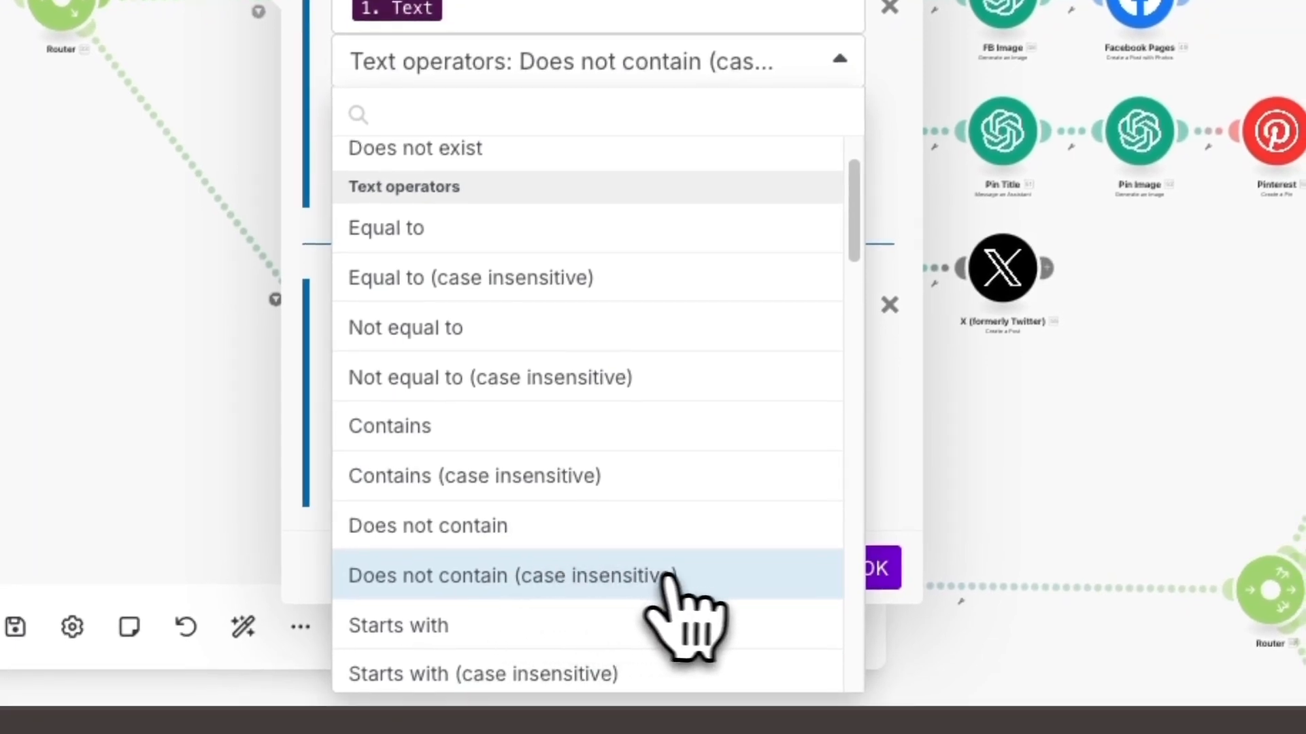
pyautogui.click(877, 568)
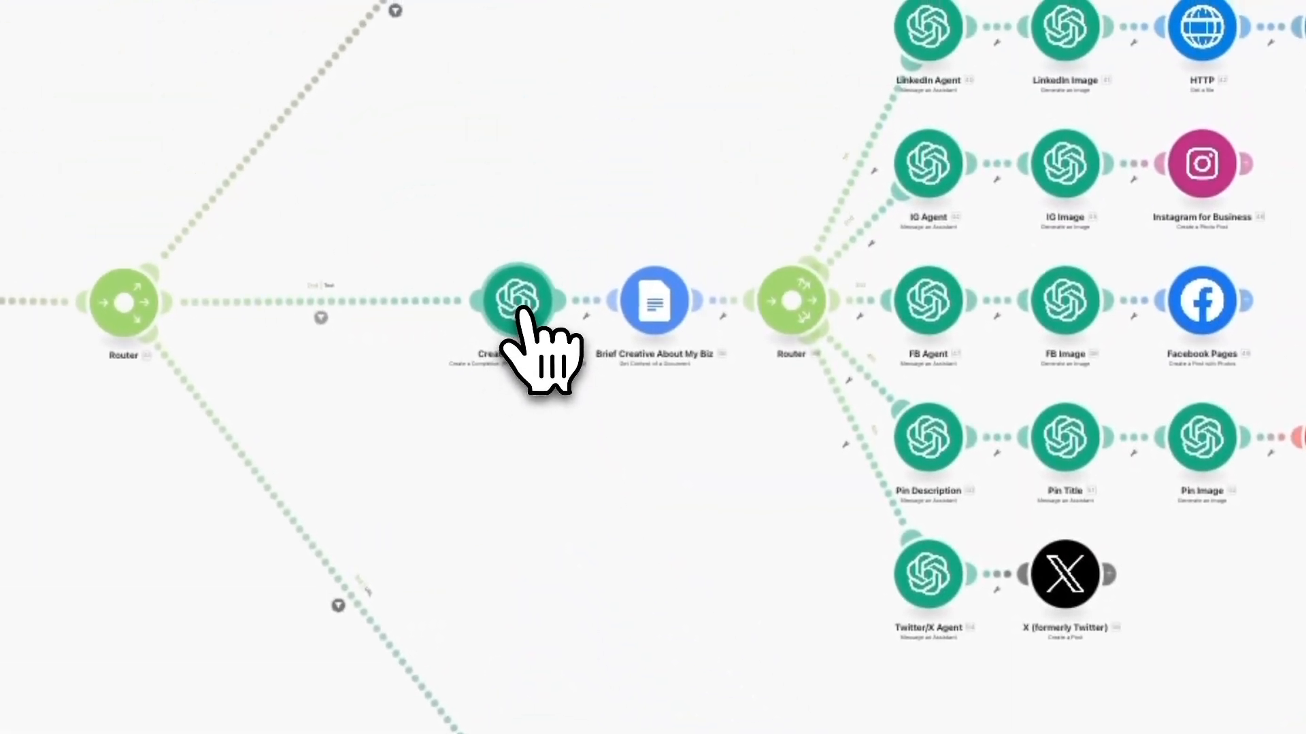
# - Open the Create a Summary module on the text route and review its model, message roles and system prompt
pyautogui.click(522, 314)
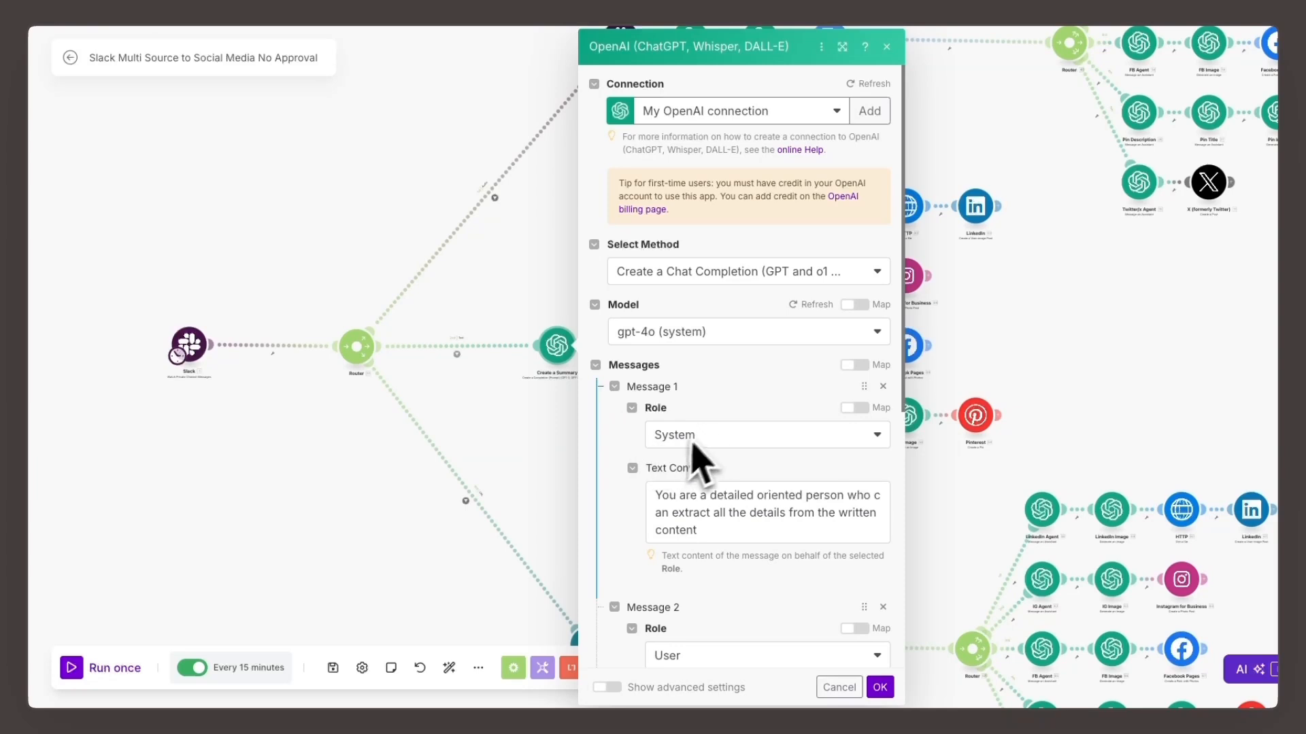
pyautogui.scroll(-5, 724, 404)
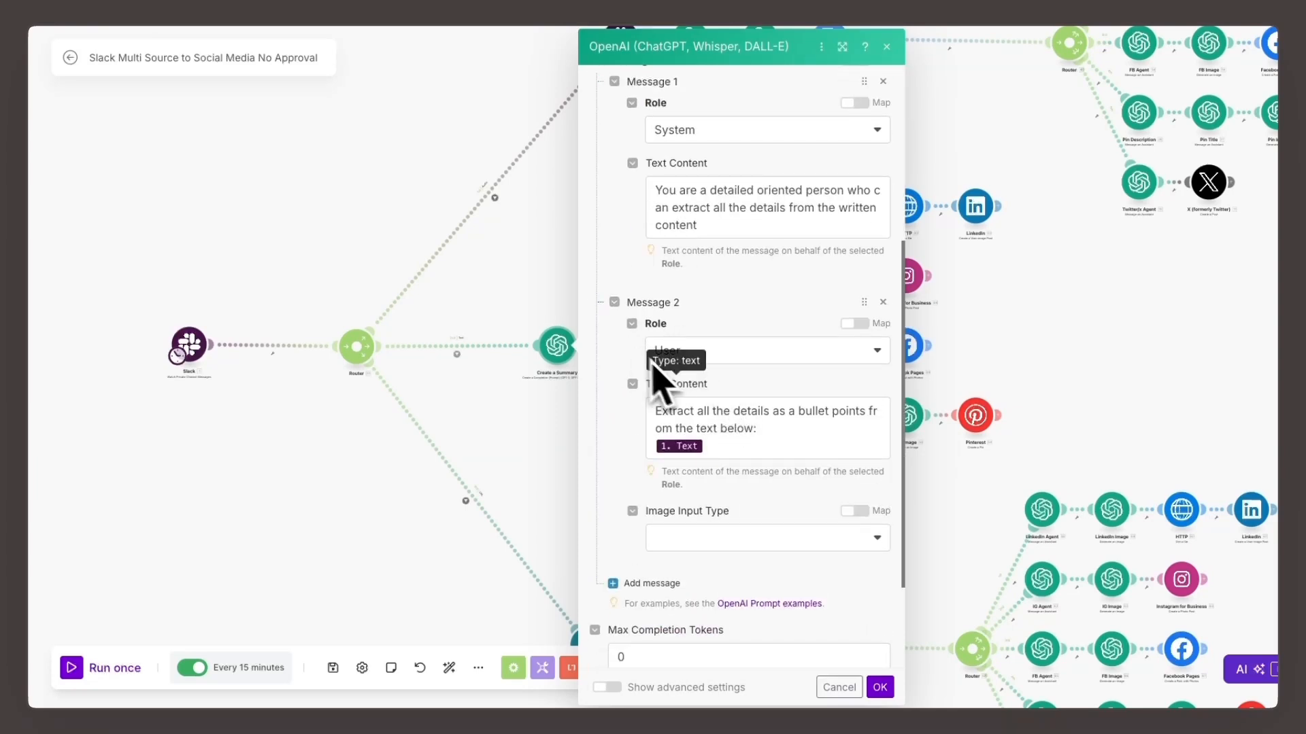
pyautogui.scroll(1, 713, 353)
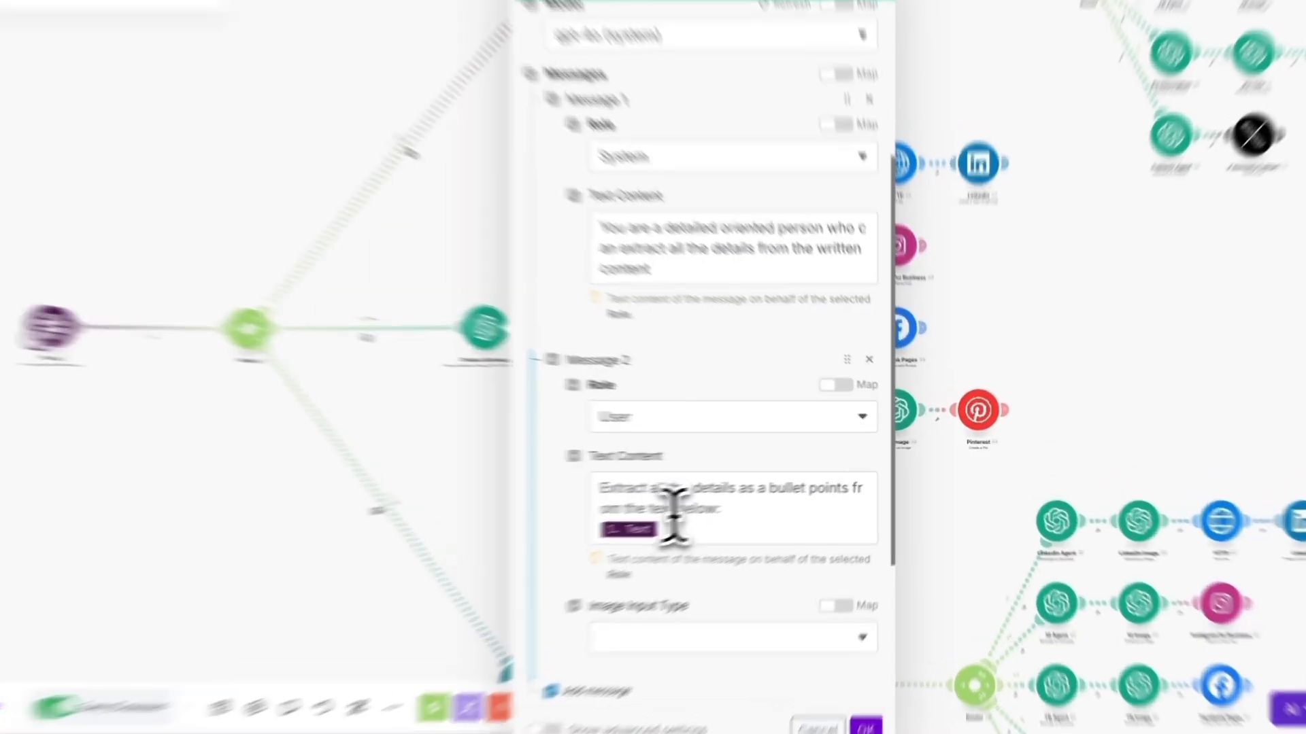
pyautogui.click(731, 512)
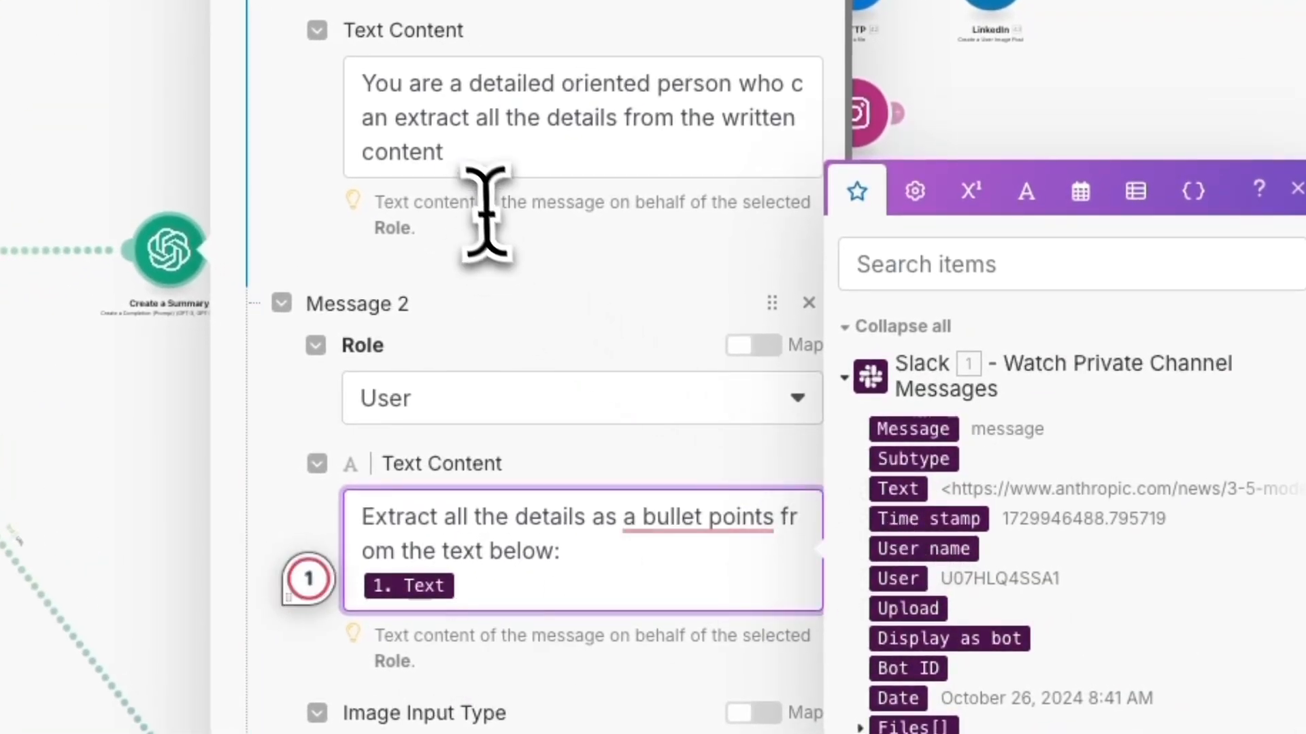
pyautogui.click(457, 175)
pyautogui.moveTo(458, 175); pyautogui.dragTo(348, 92)
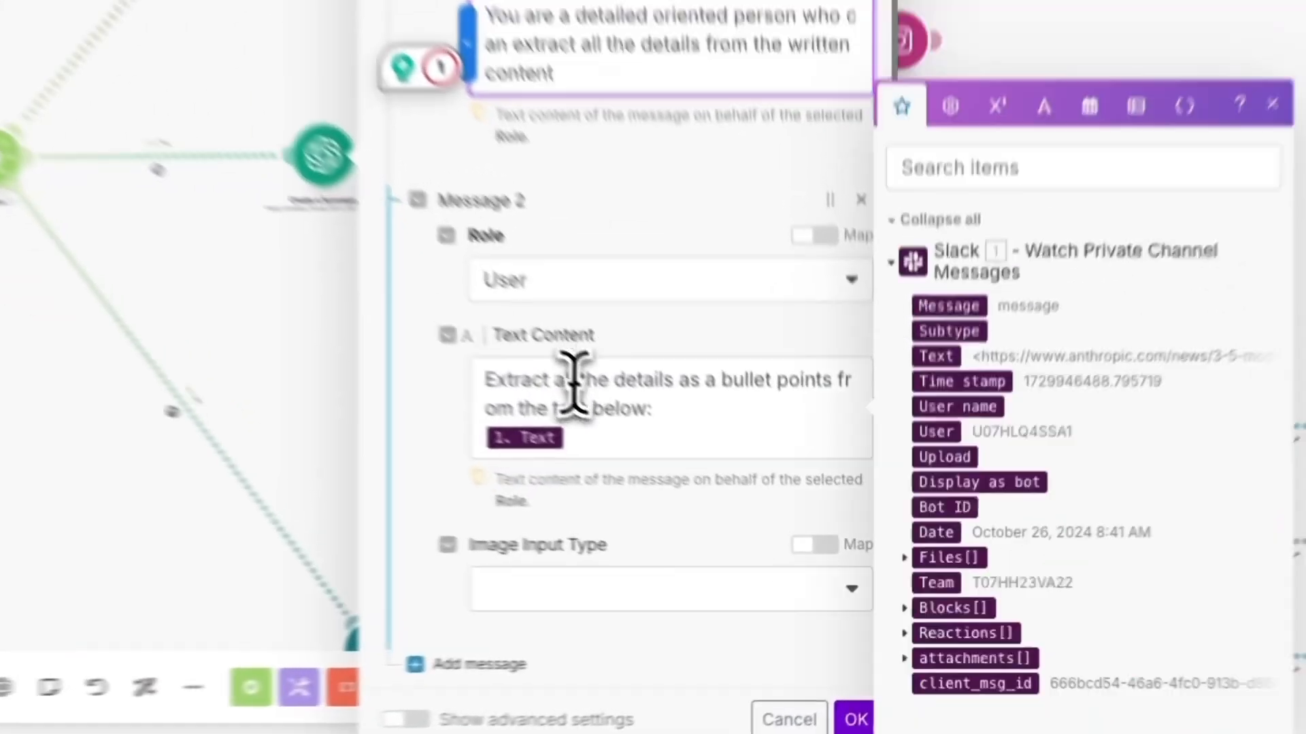
# - Review the summary module's user prompt with its mapped Slack Text and the token setting, and confirm the module
pyautogui.click(711, 503)
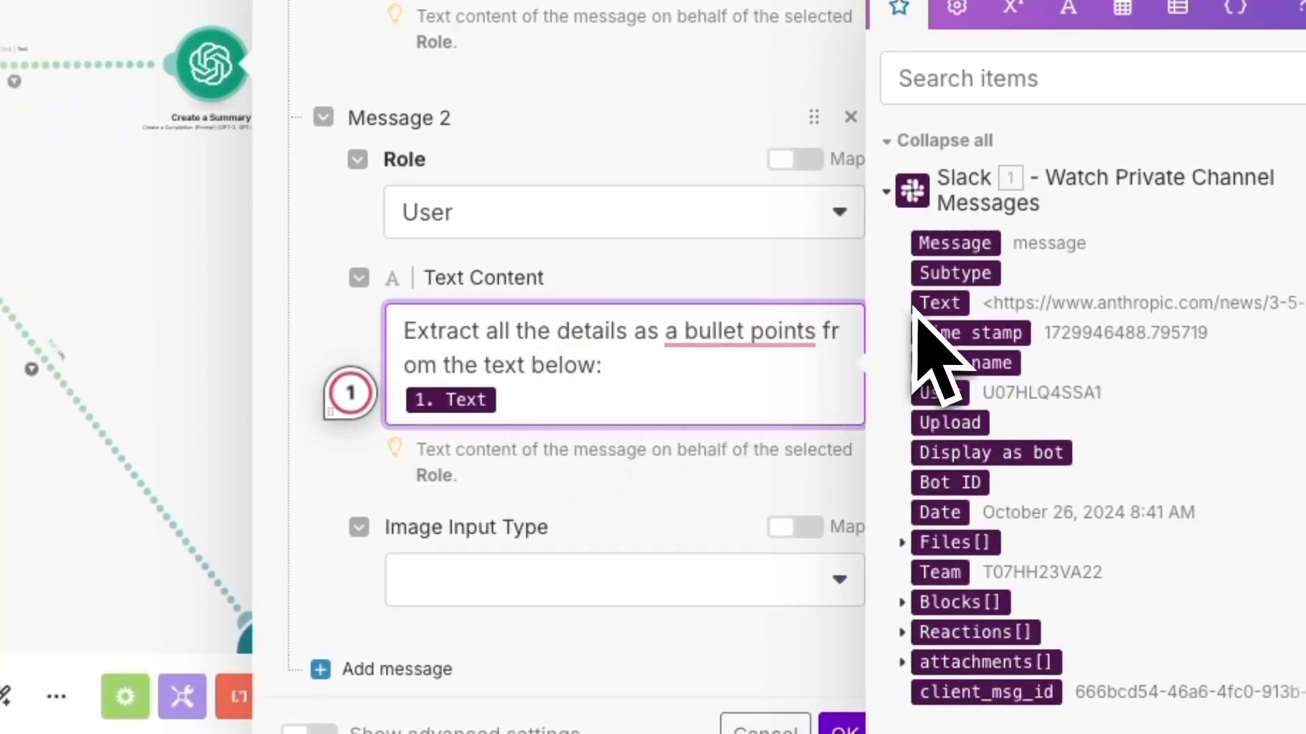
pyautogui.moveTo(605, 367); pyautogui.dragTo(391, 320)
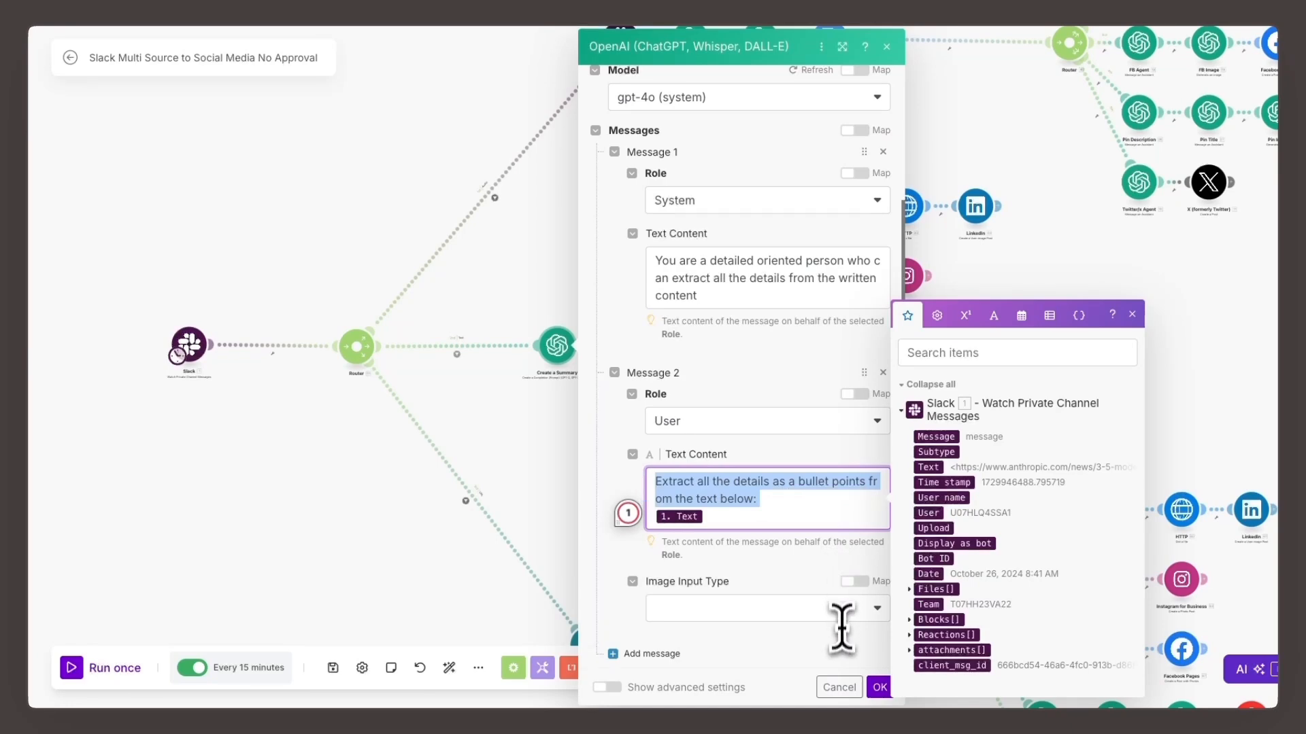
pyautogui.scroll(-3, 827, 636)
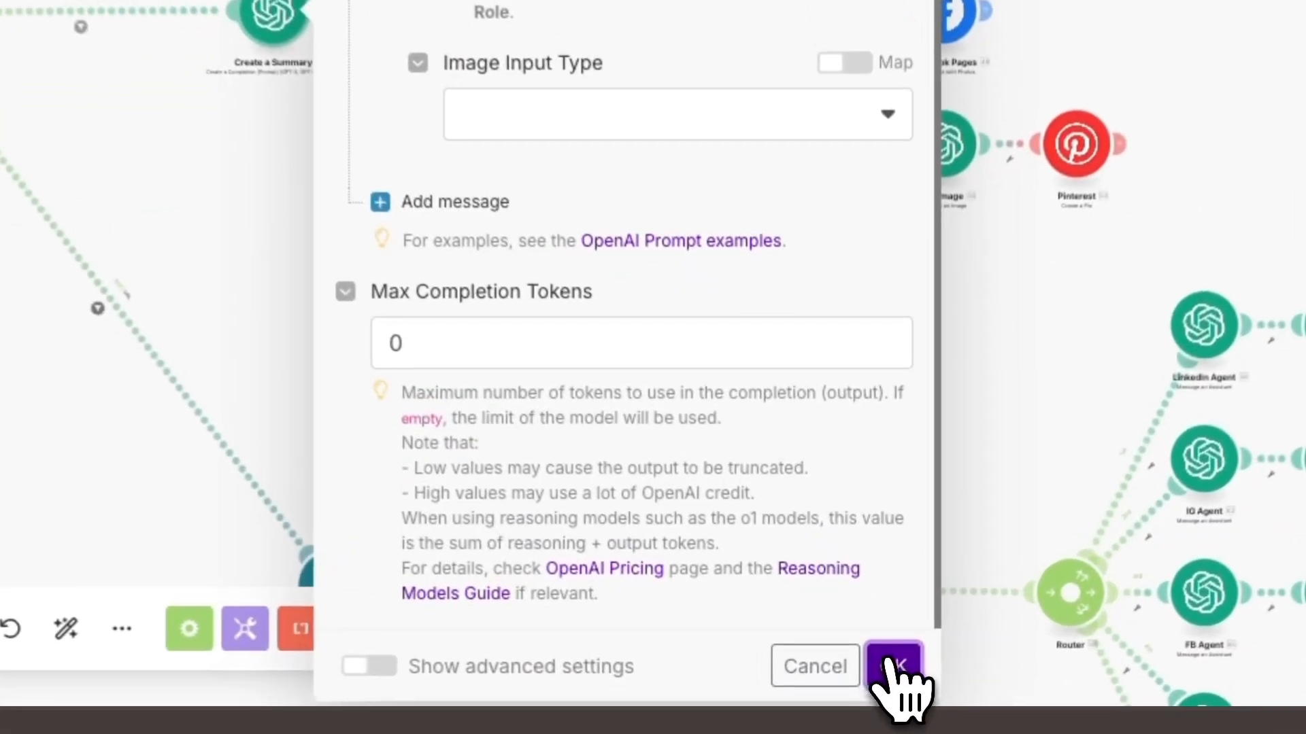
pyautogui.click(879, 688)
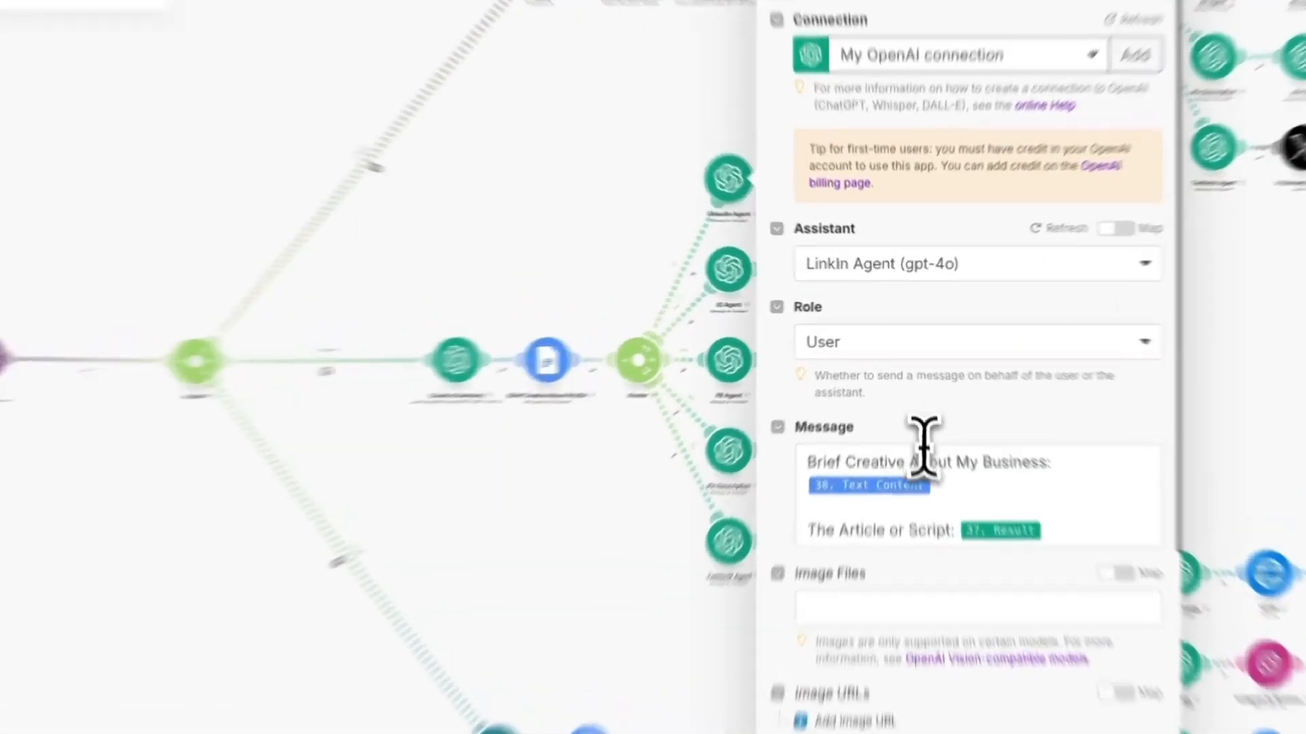
# - Review the LinkedIn Agent's message mappings and the LinkedIn Image module's Dall-E 3 prompt on the text route, confirming the settings
pyautogui.click(908, 425)
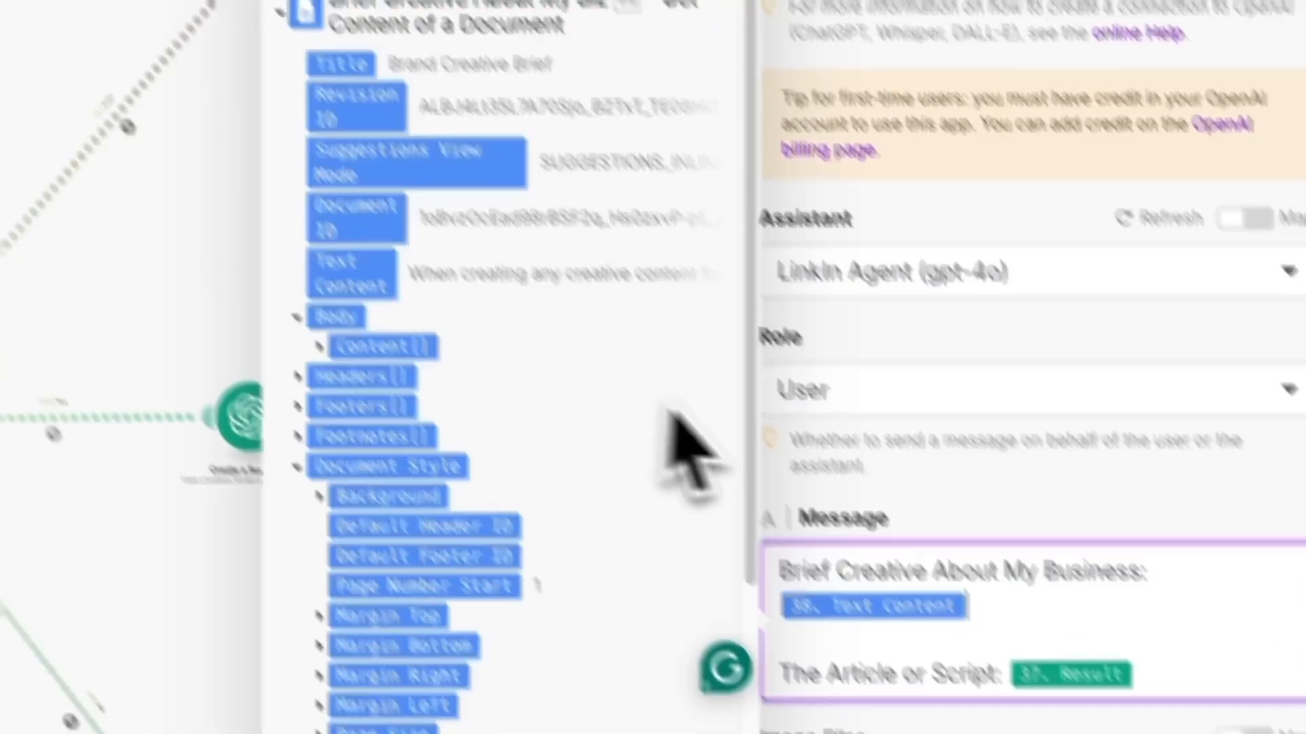
pyautogui.scroll(-10, 333, 408)
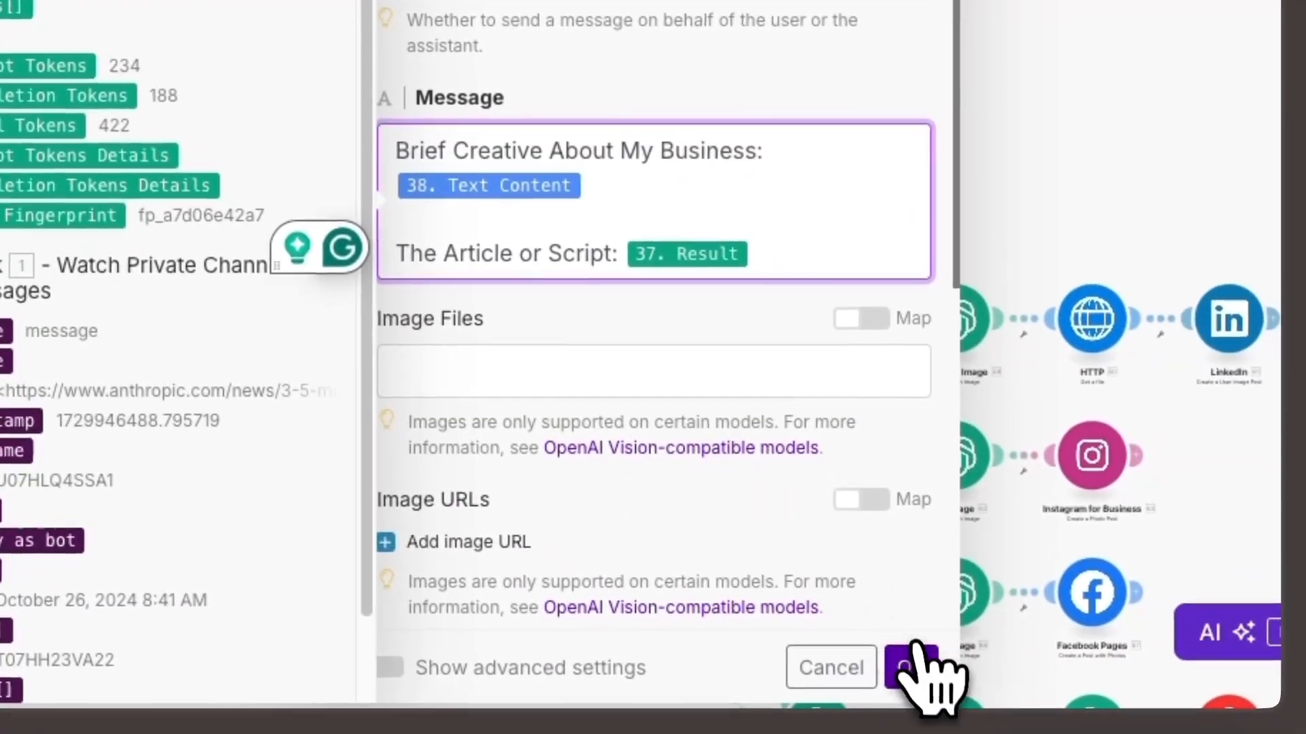
pyautogui.click(915, 675)
pyautogui.click(460, 103)
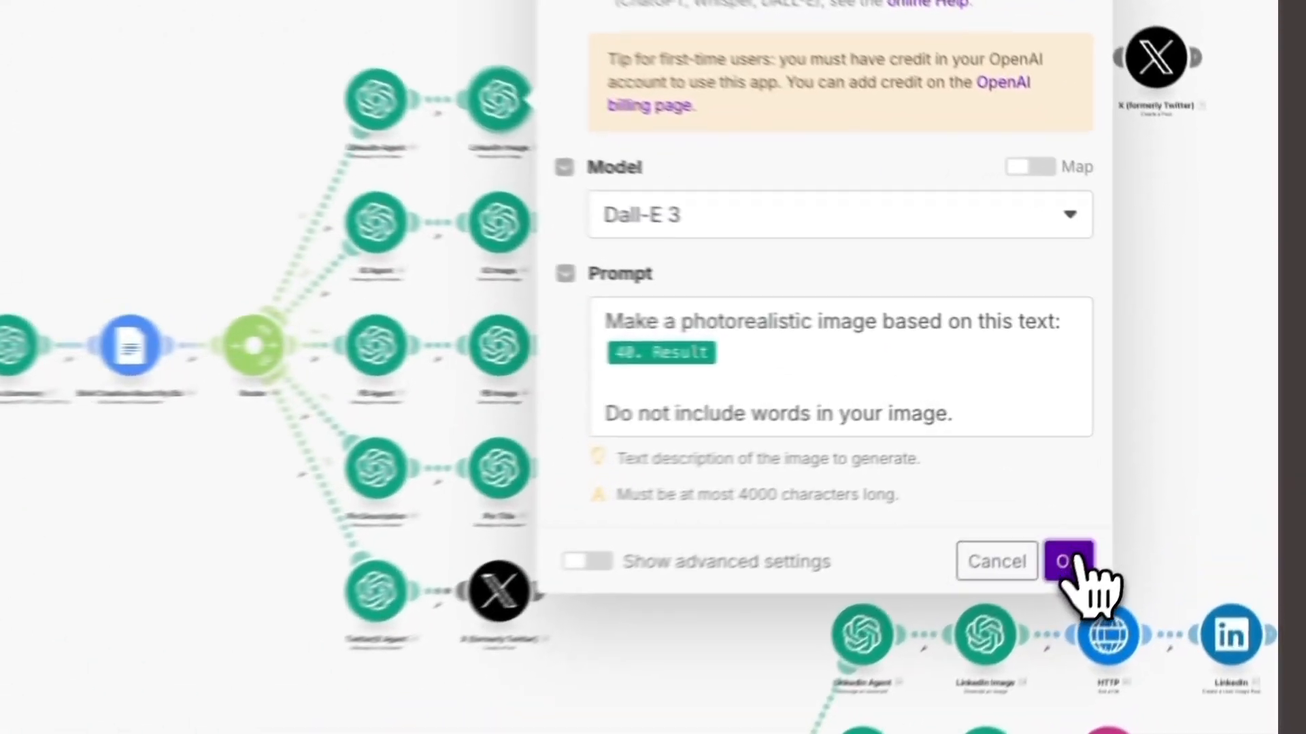
pyautogui.click(1158, 468)
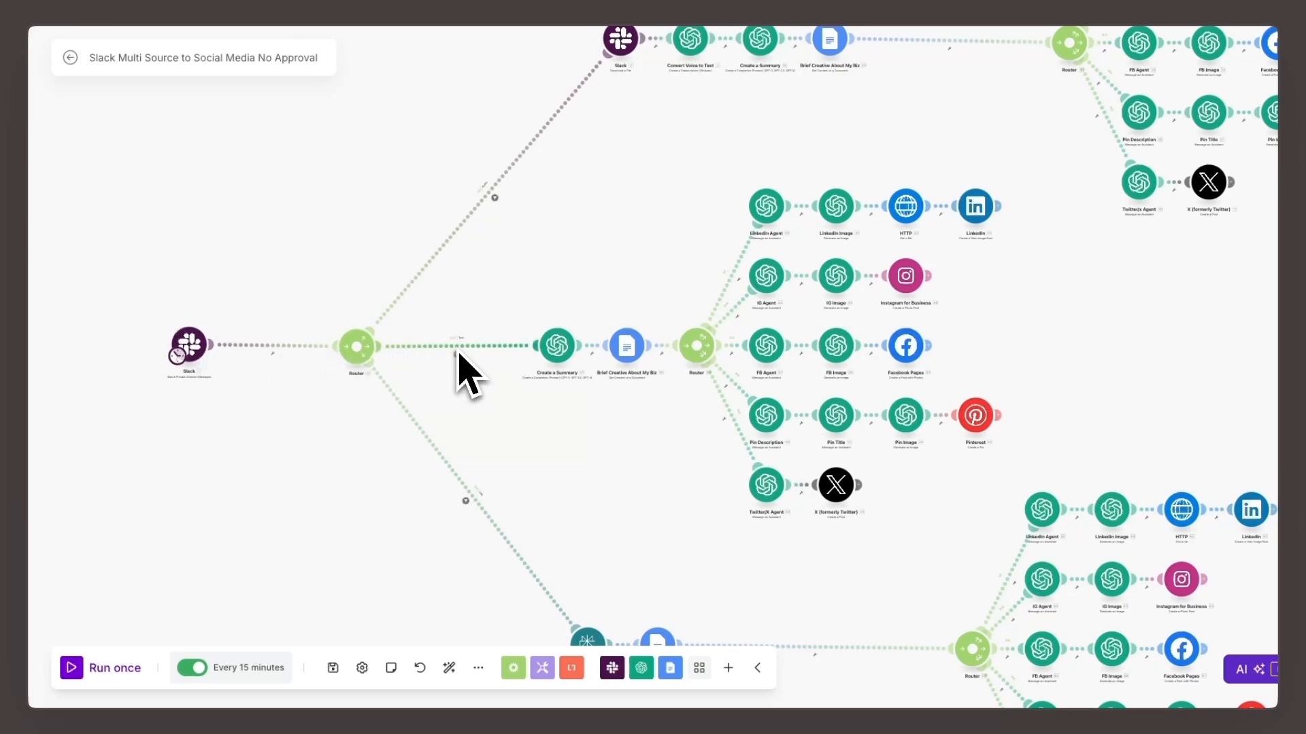
# - Reopen the text route's filter and recheck its Text exists rule and the www and http exclusion rules
pyautogui.click(430, 346)
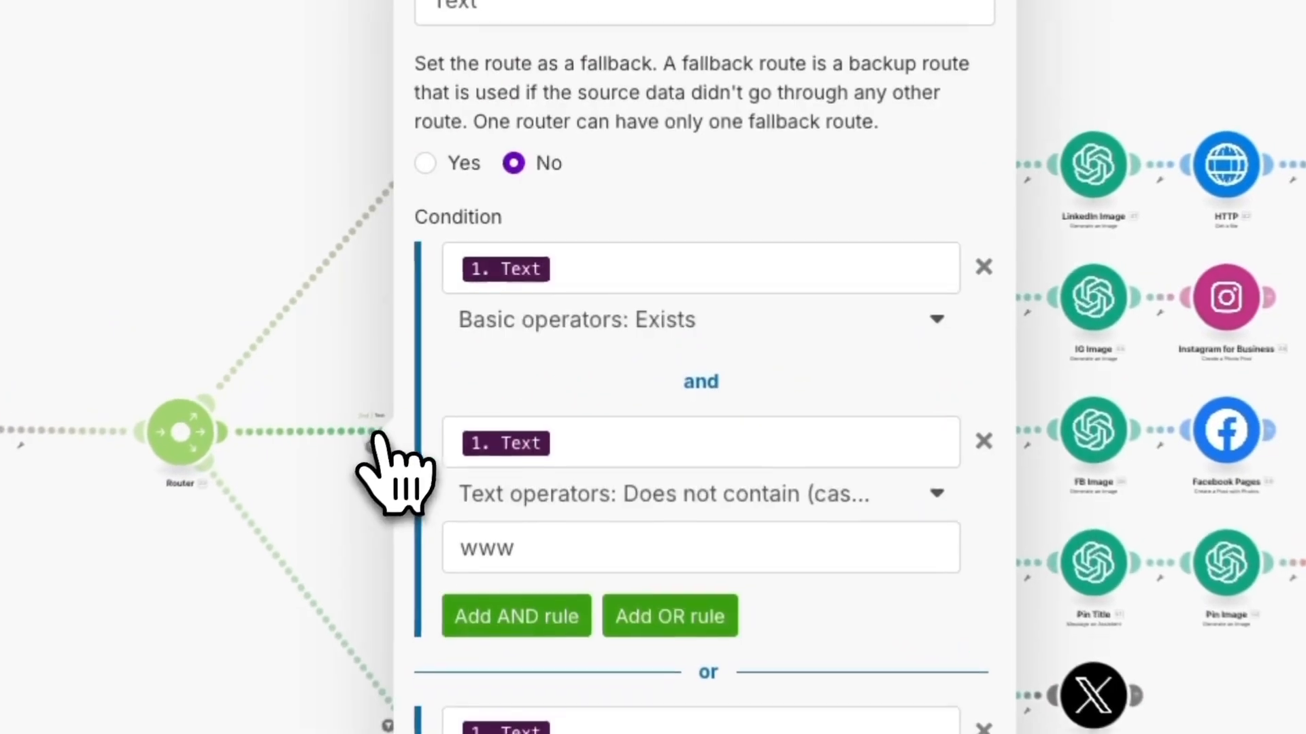
pyautogui.click(589, 277)
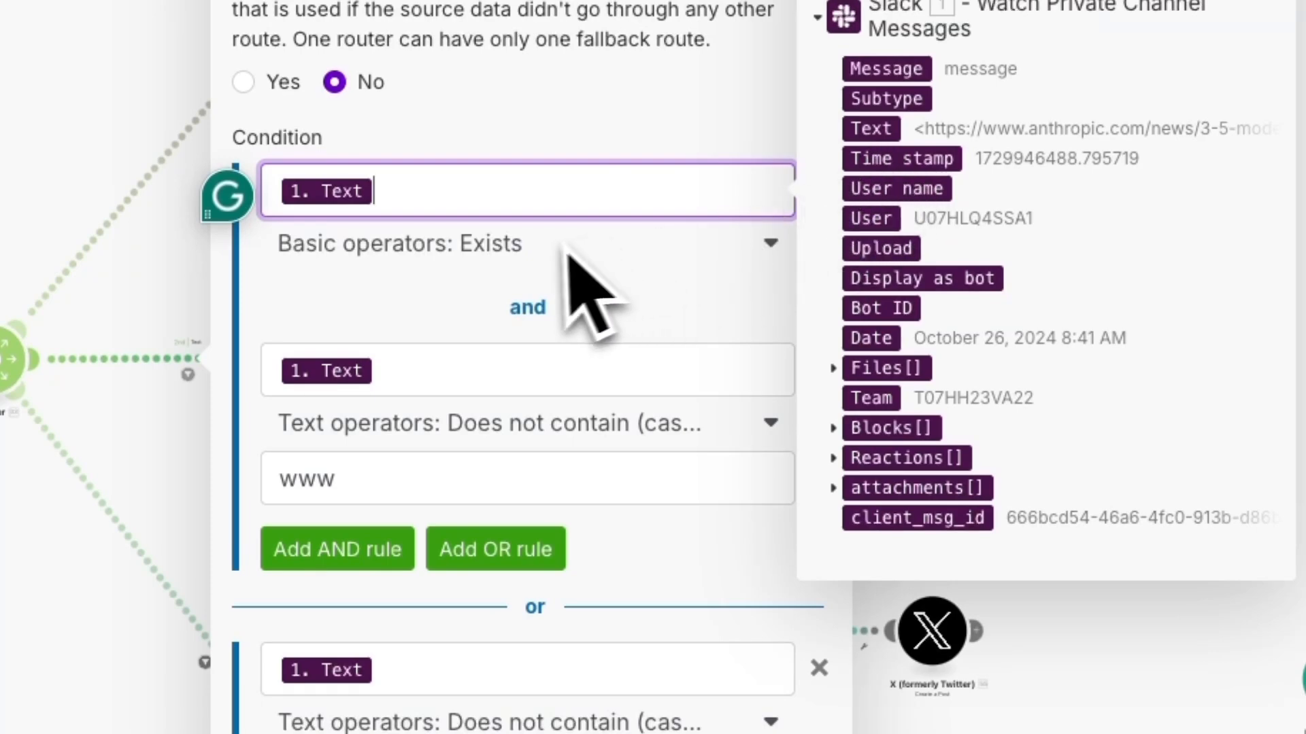
pyautogui.click(433, 367)
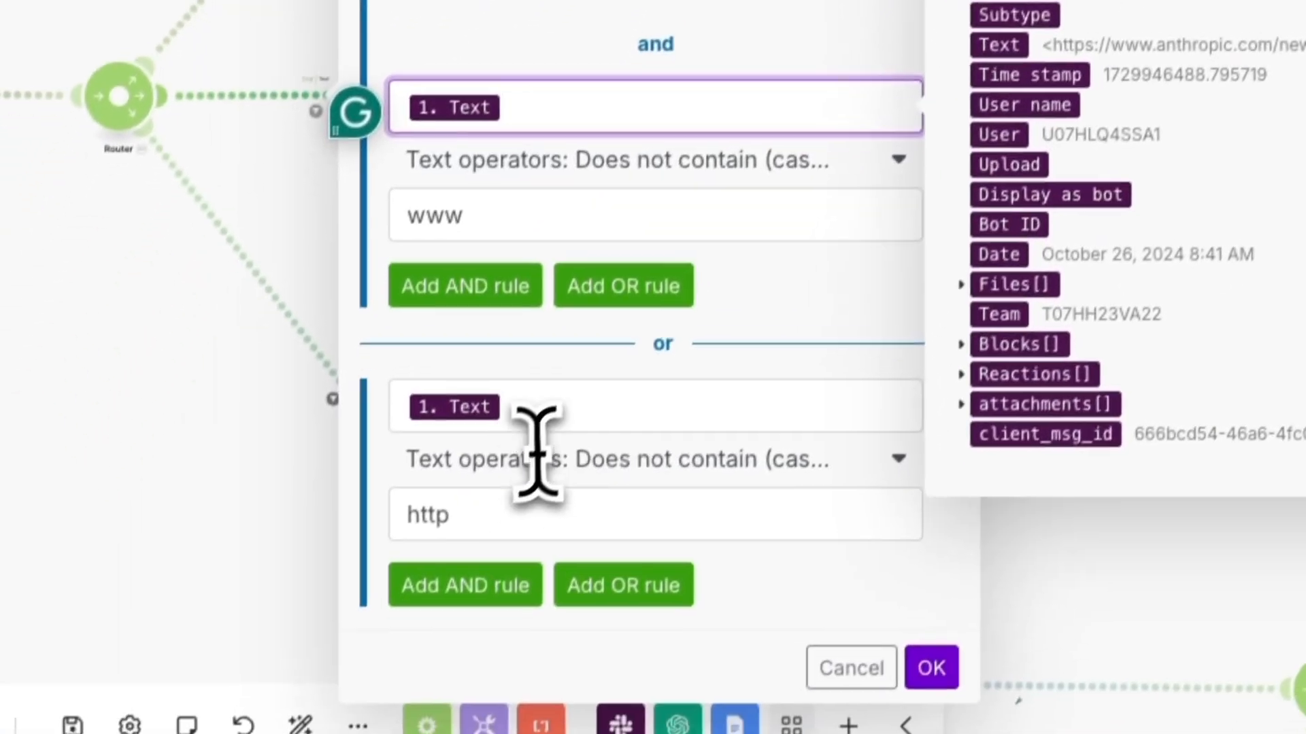
pyautogui.click(490, 519)
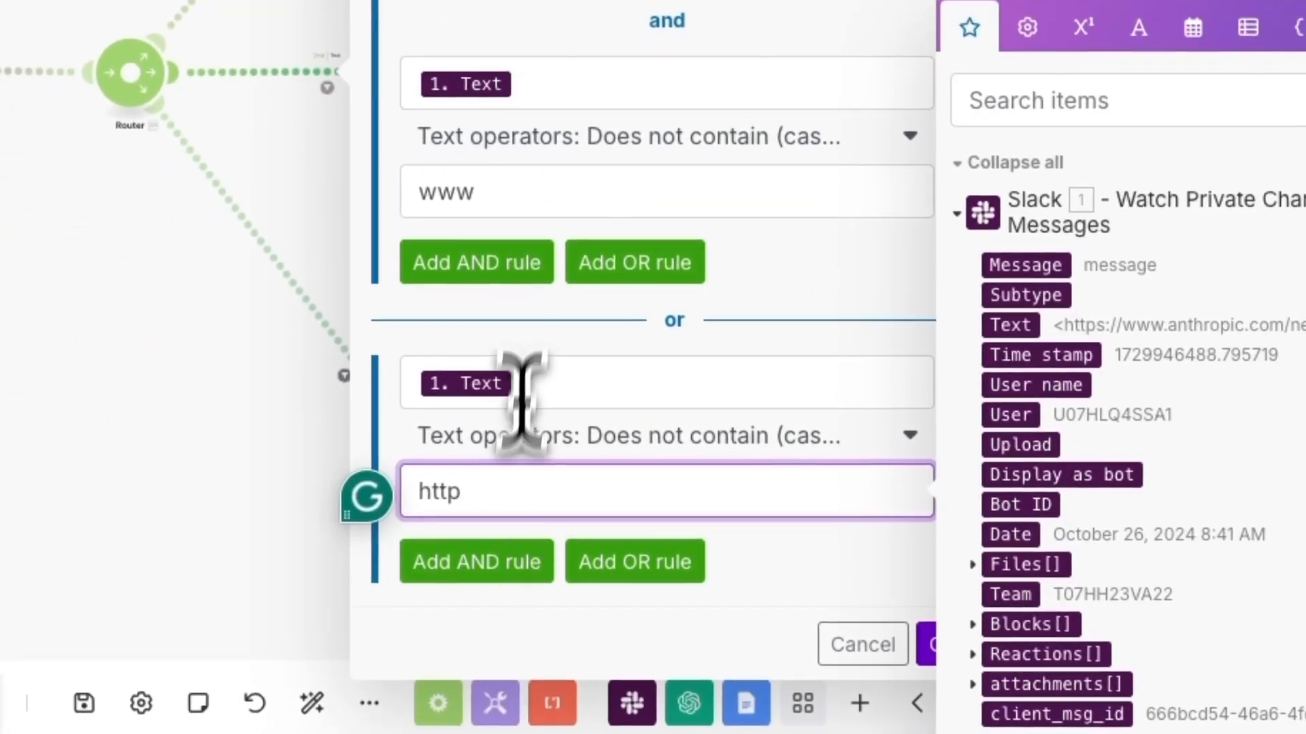
pyautogui.click(525, 216)
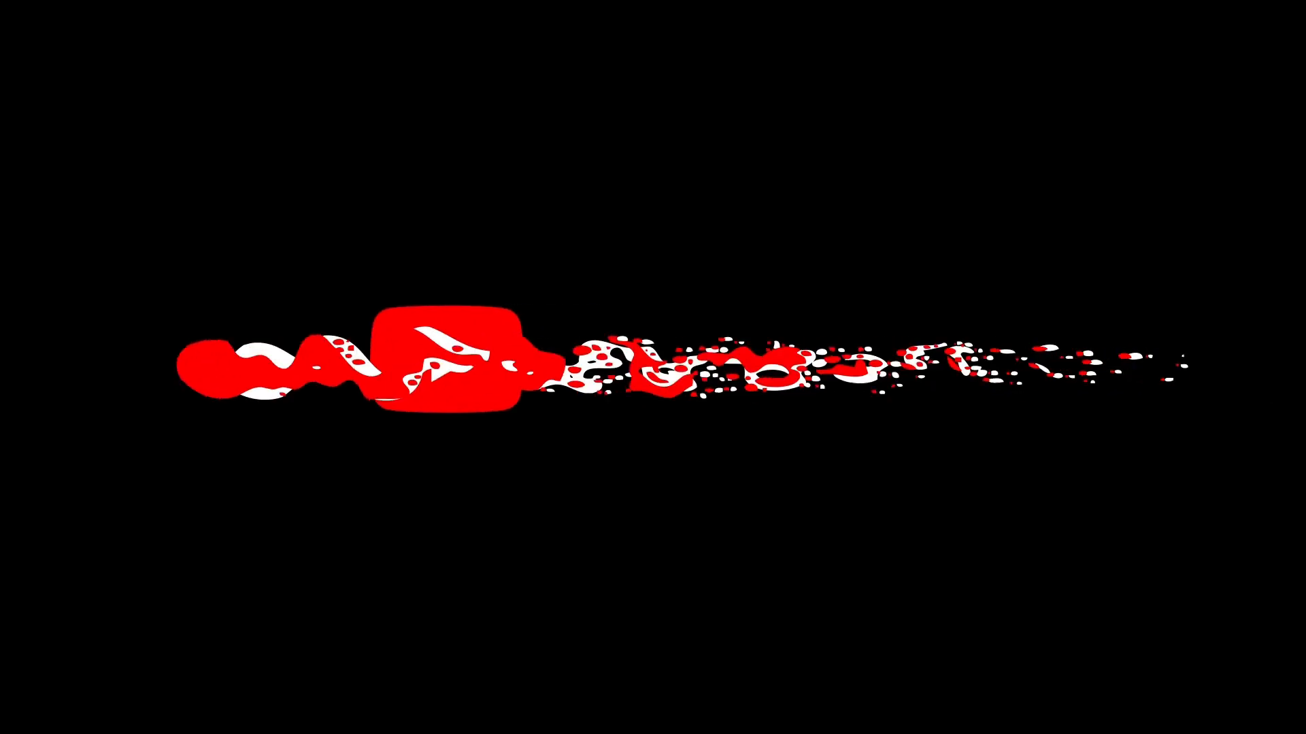